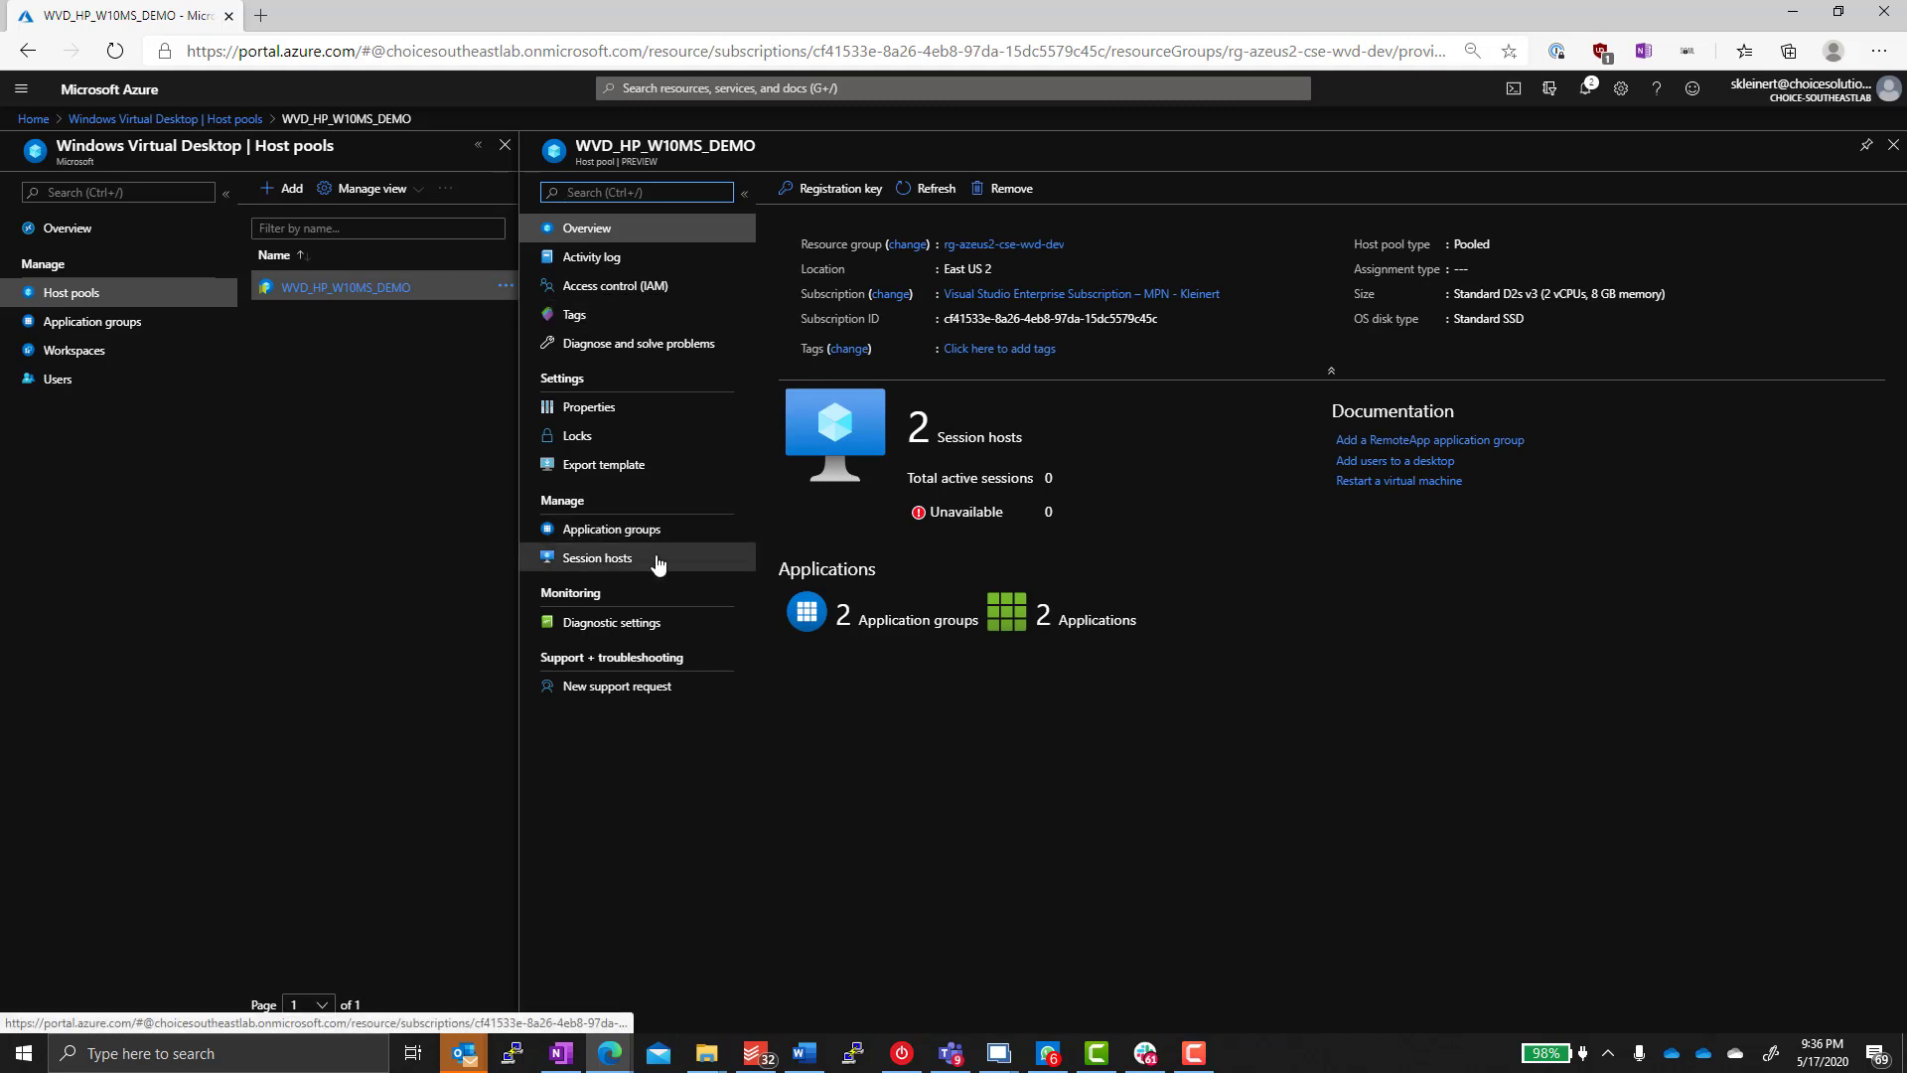
# - Review the session hosts of host pool WVD_HP_W10MS_DEMO and the max session limit in its properties
pyautogui.click(618, 559)
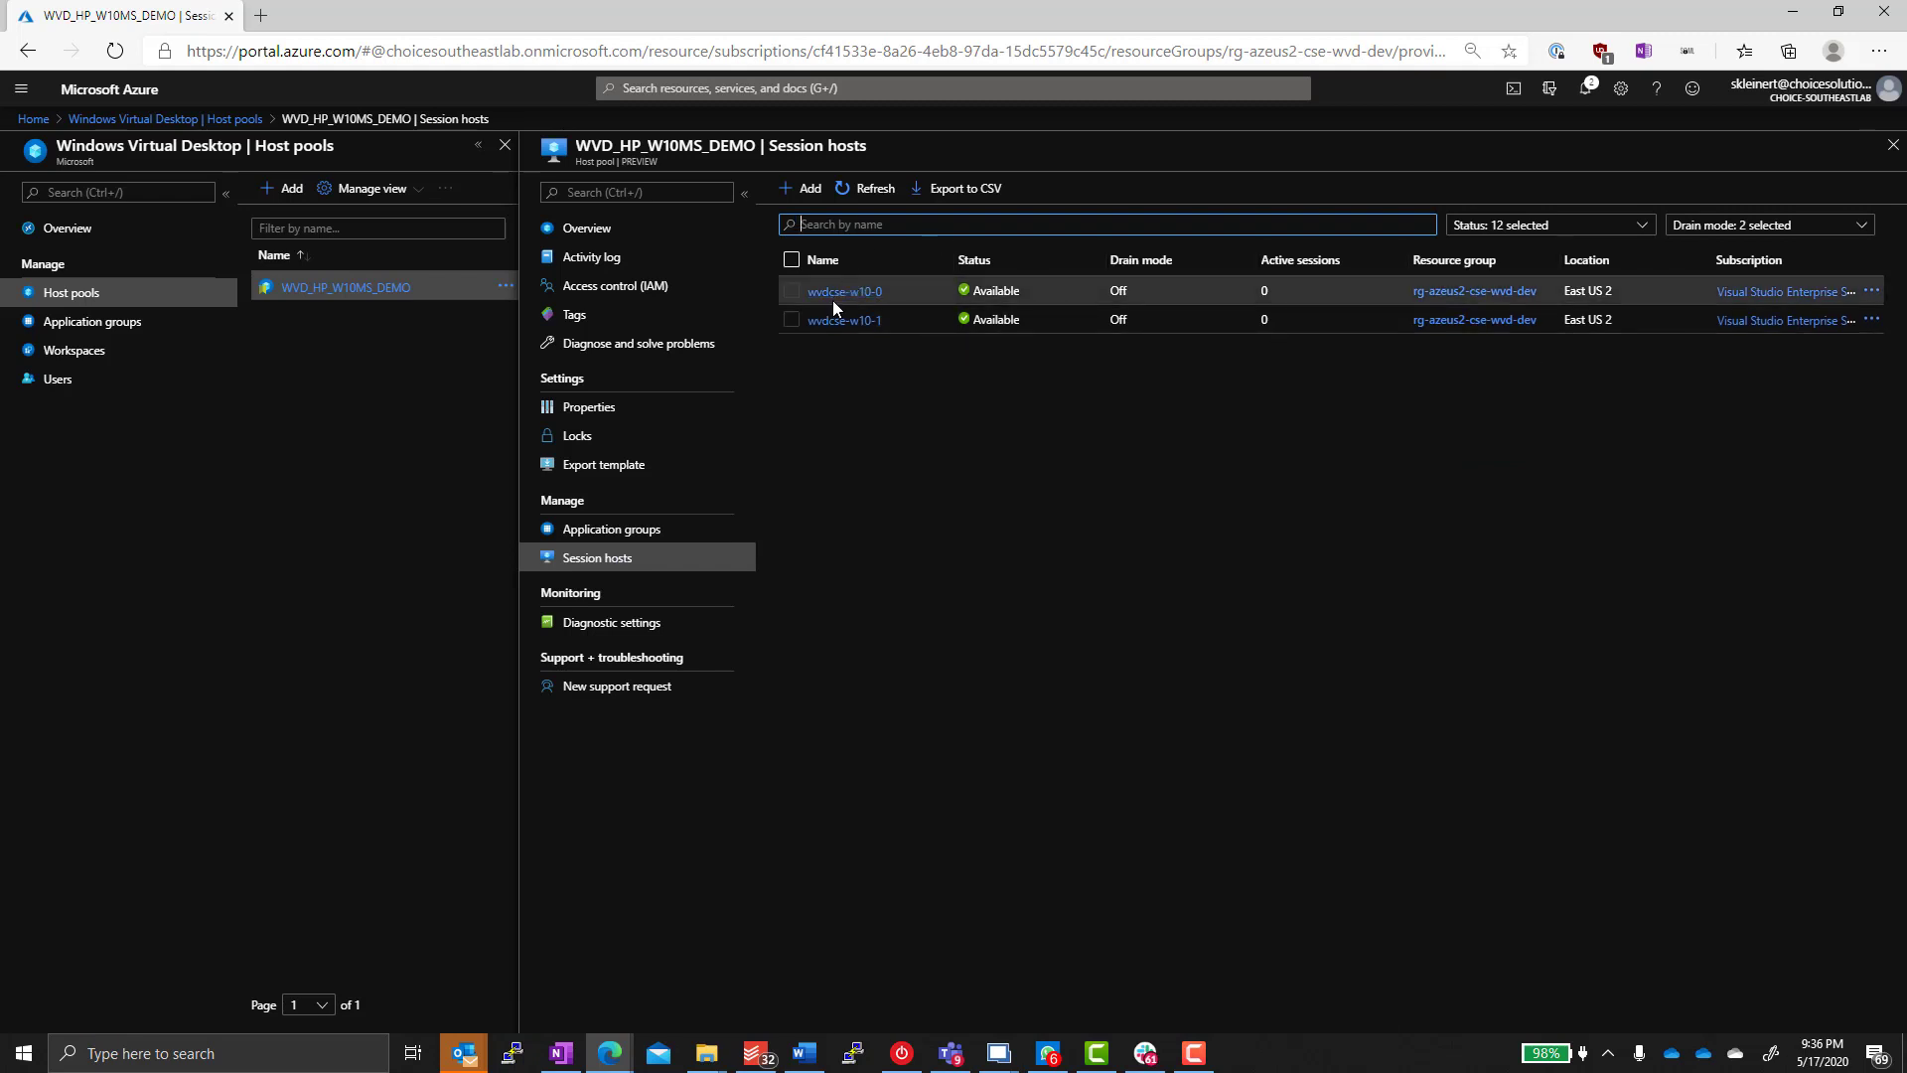
pyautogui.click(588, 408)
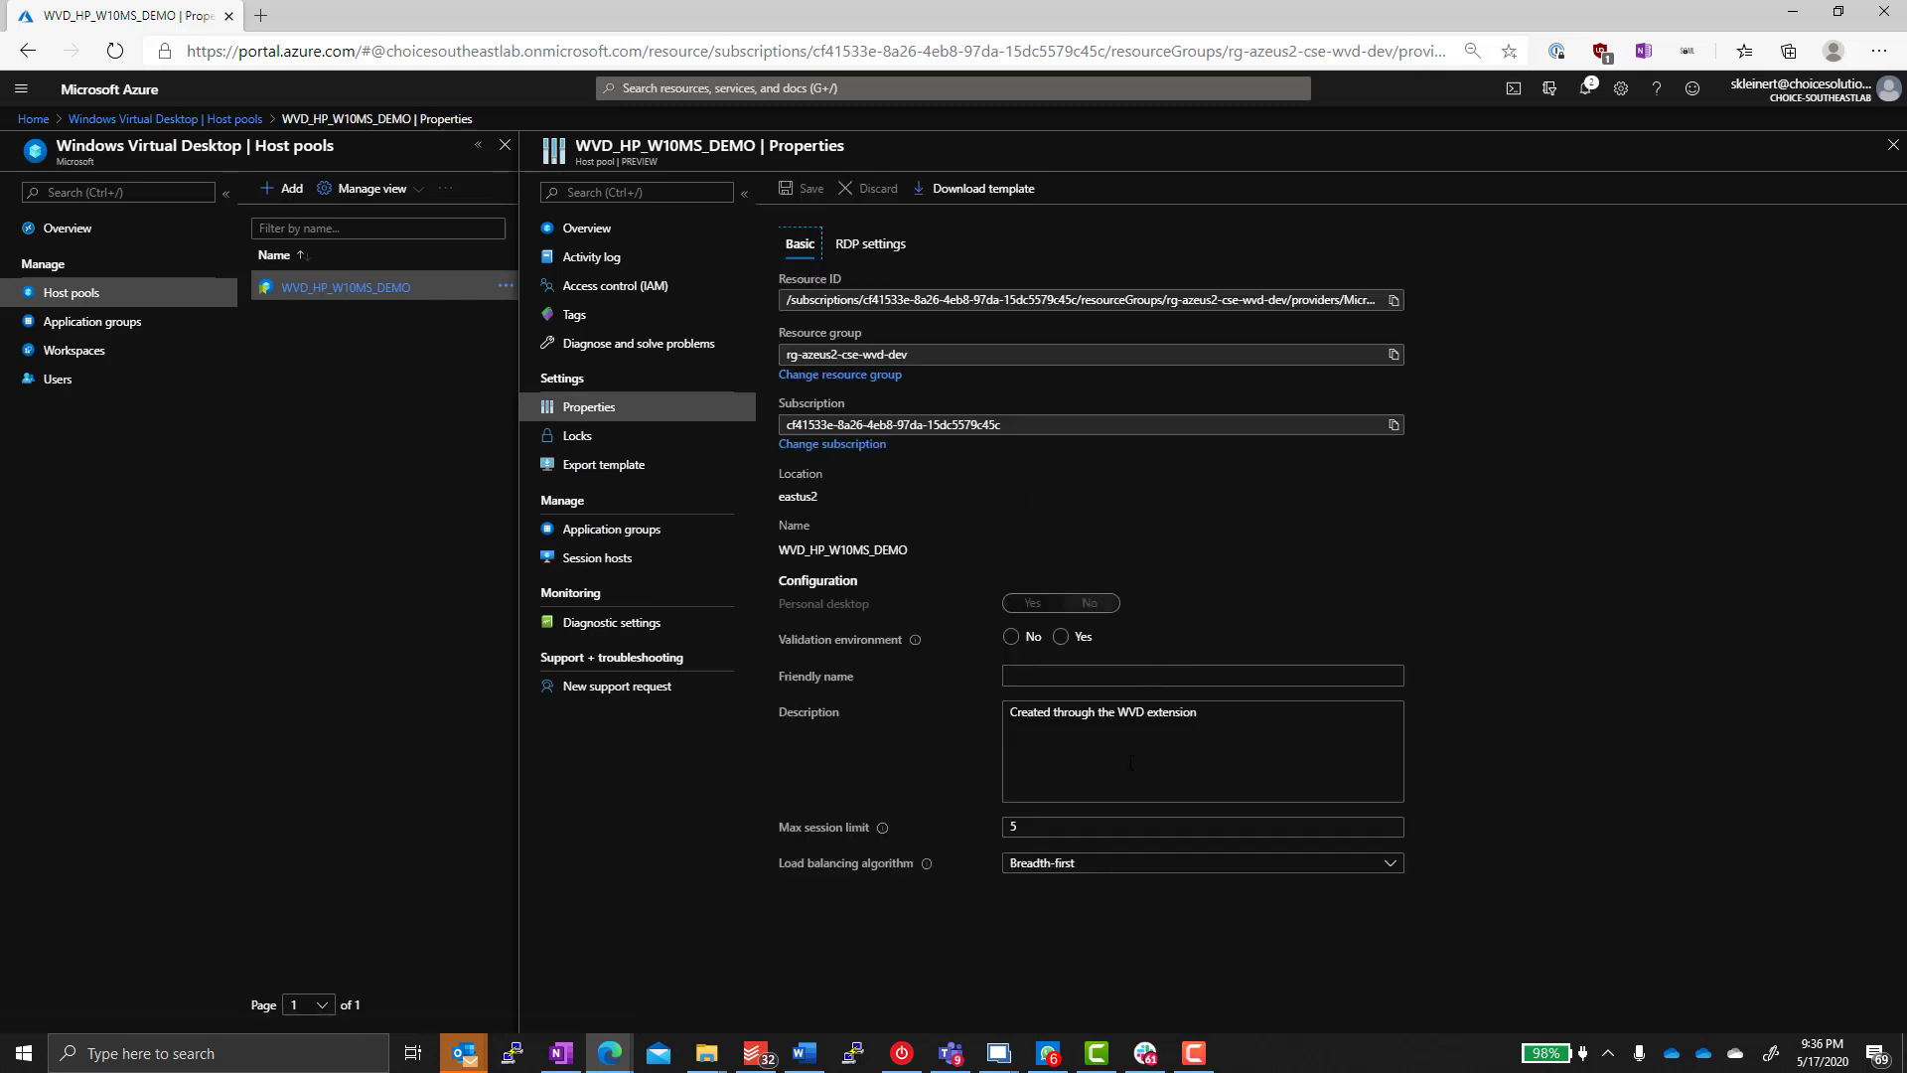
pyautogui.click(1064, 830)
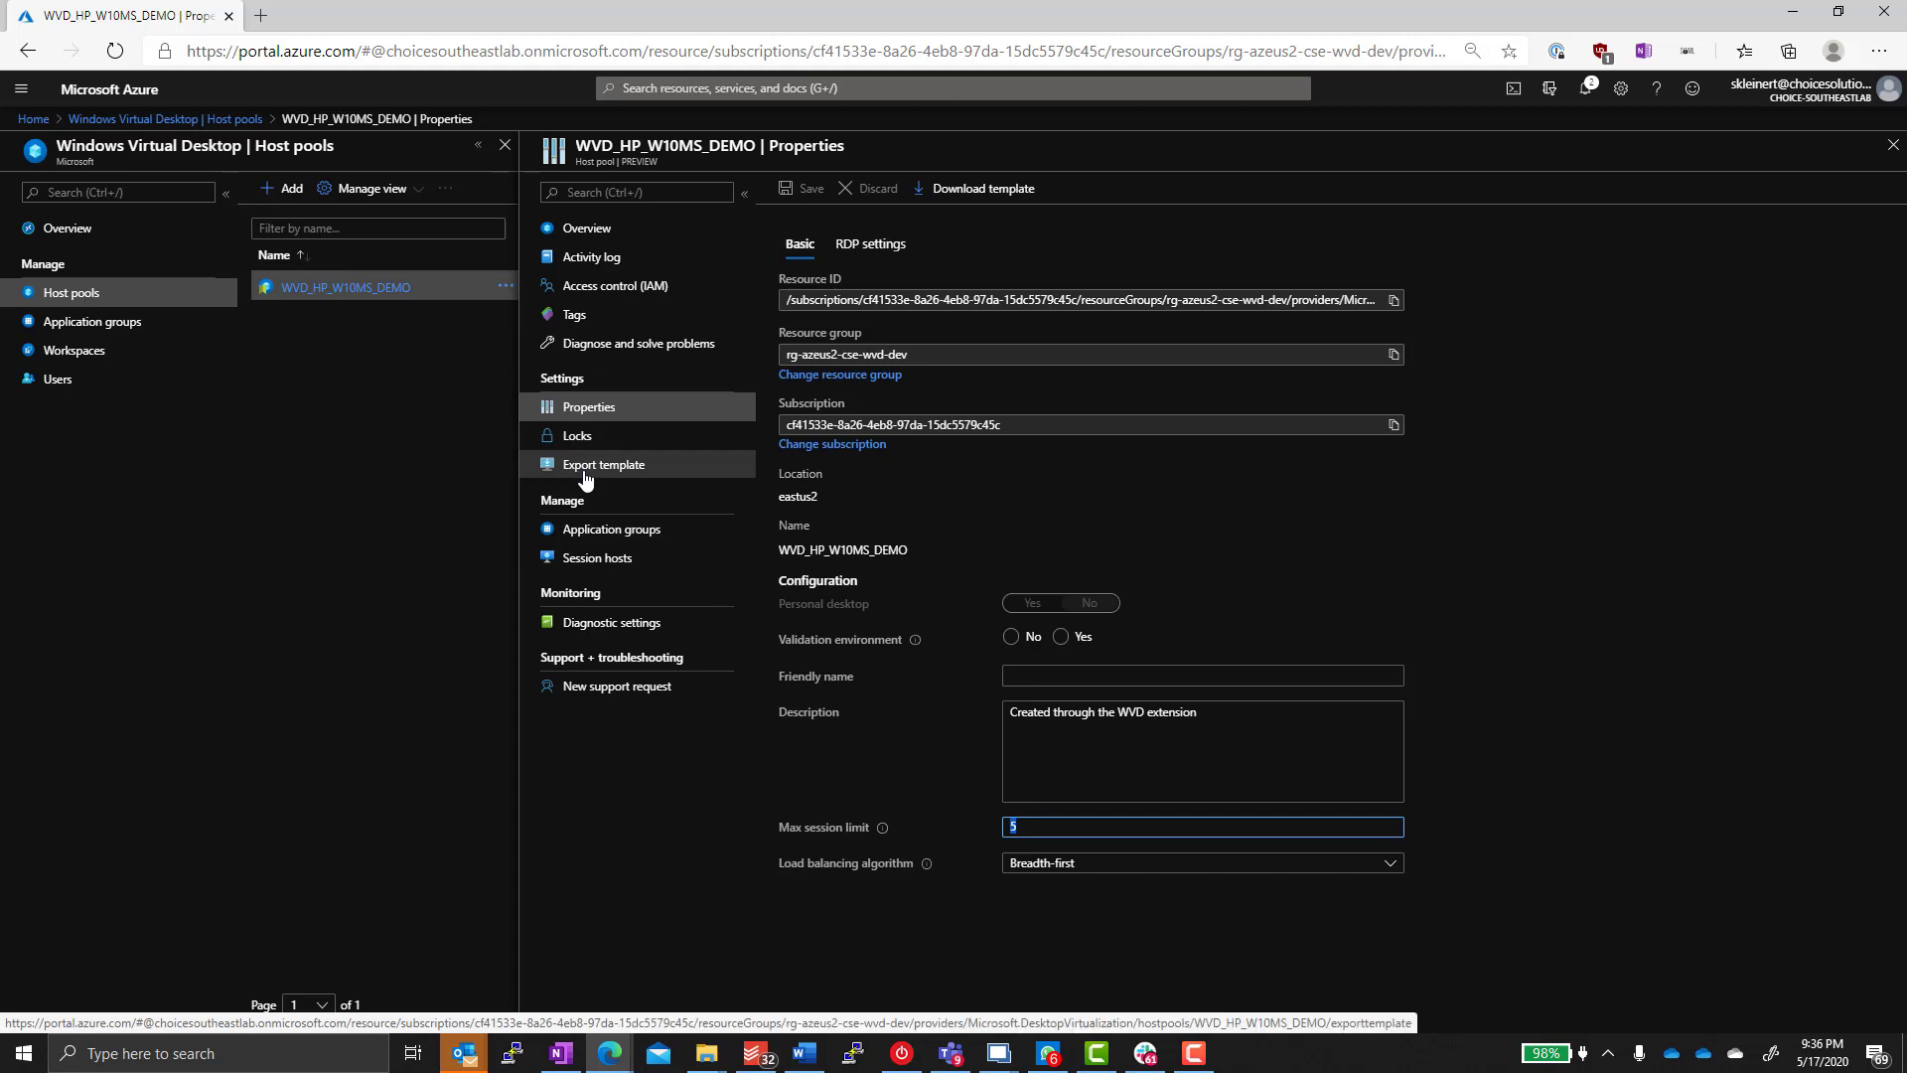
# - Switch to ScenarioBuilder, name a new process scenario wvd_demo and start recording actions and images automatically
pyautogui.click(42, 387)
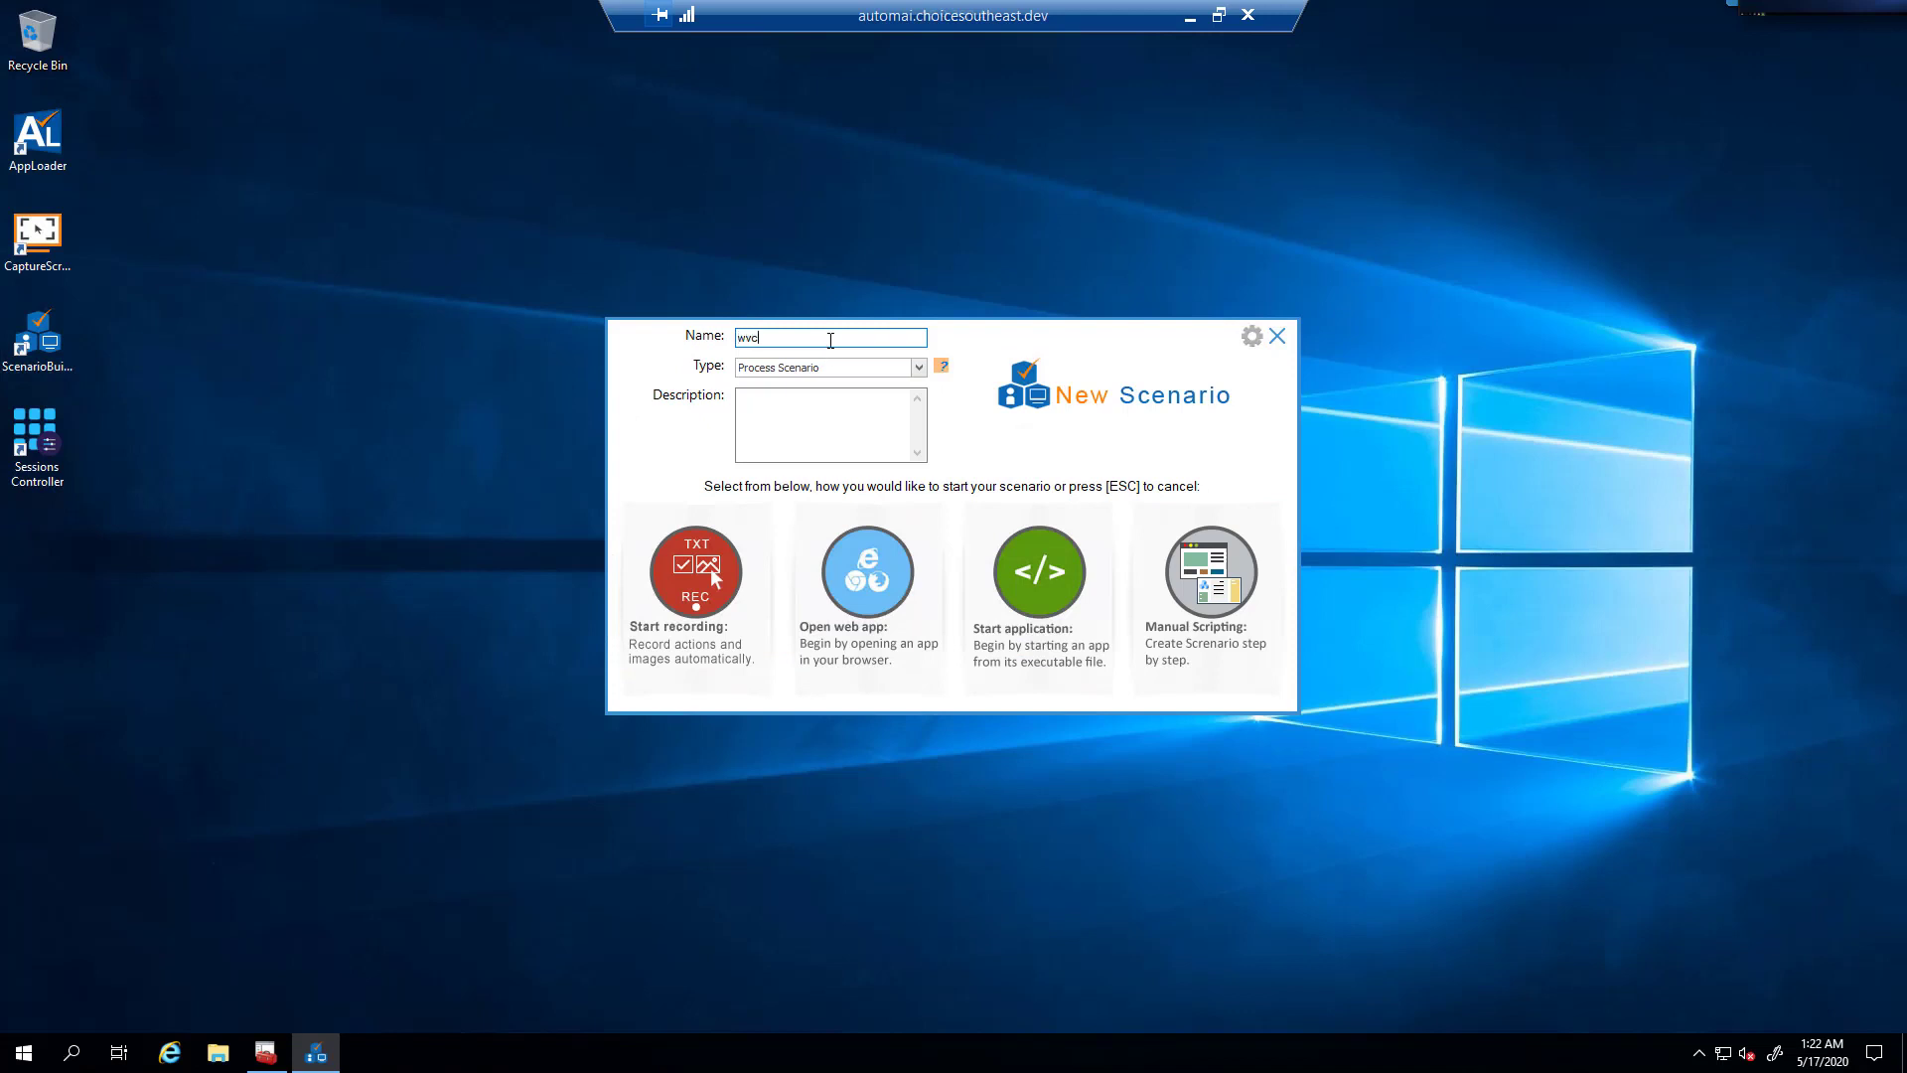
pyautogui.write('_demo')
pyautogui.click(692, 561)
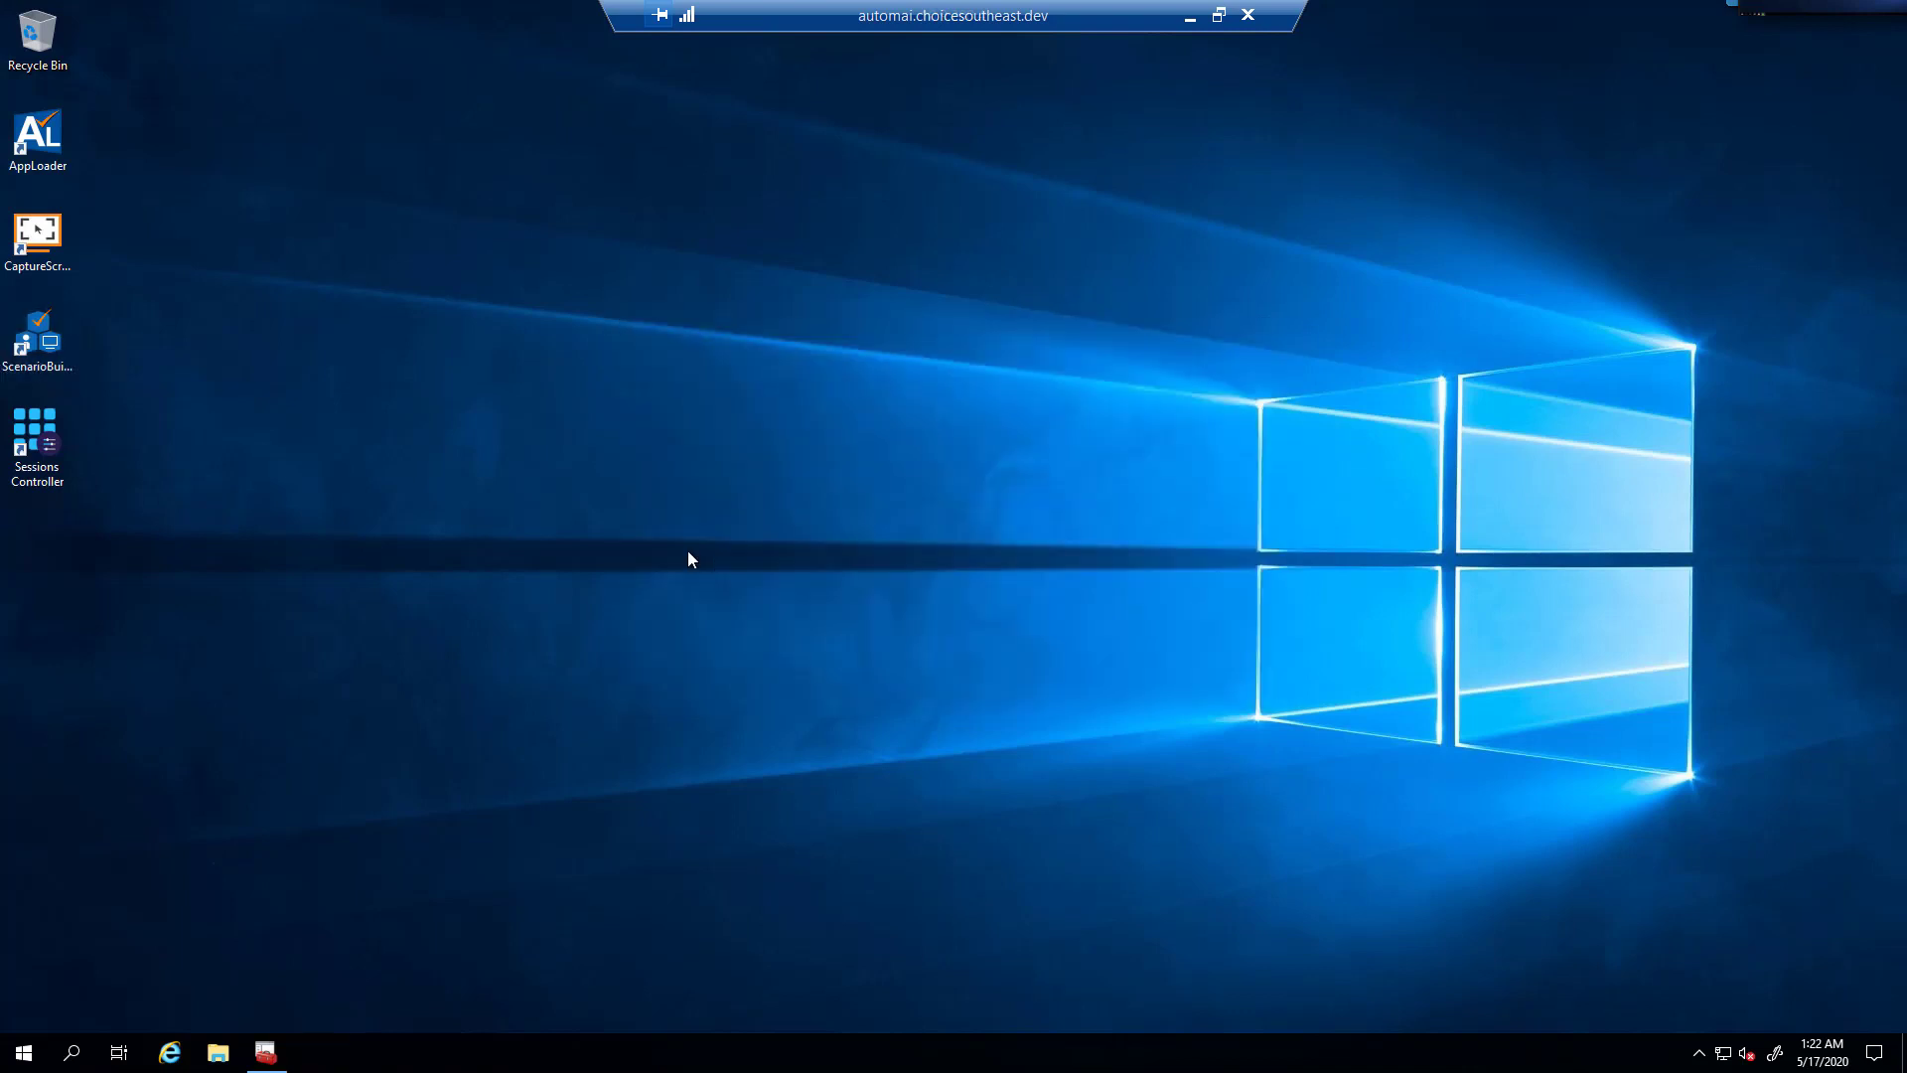
# - Open the Remote Desktop client and subscribe to the workspace available for the account
pyautogui.click(24, 1052)
pyautogui.click(181, 605)
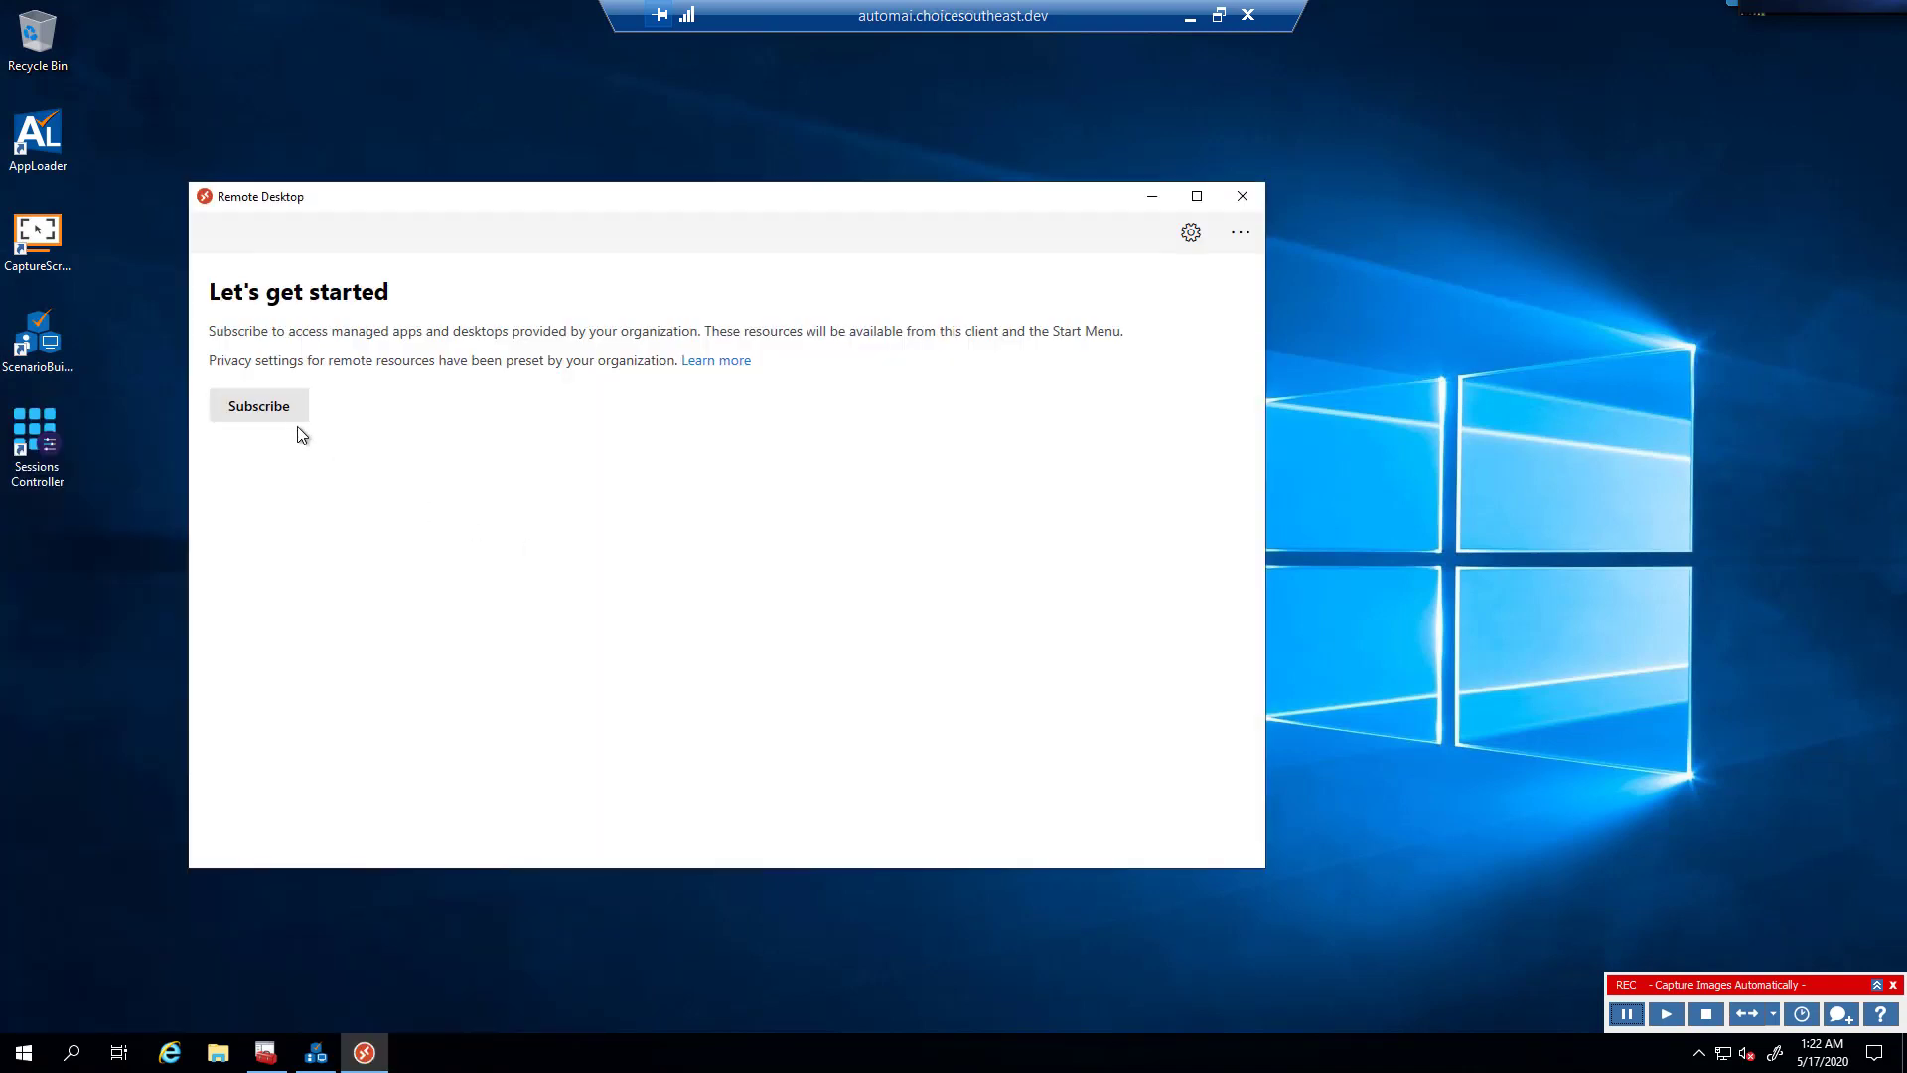
pyautogui.click(297, 417)
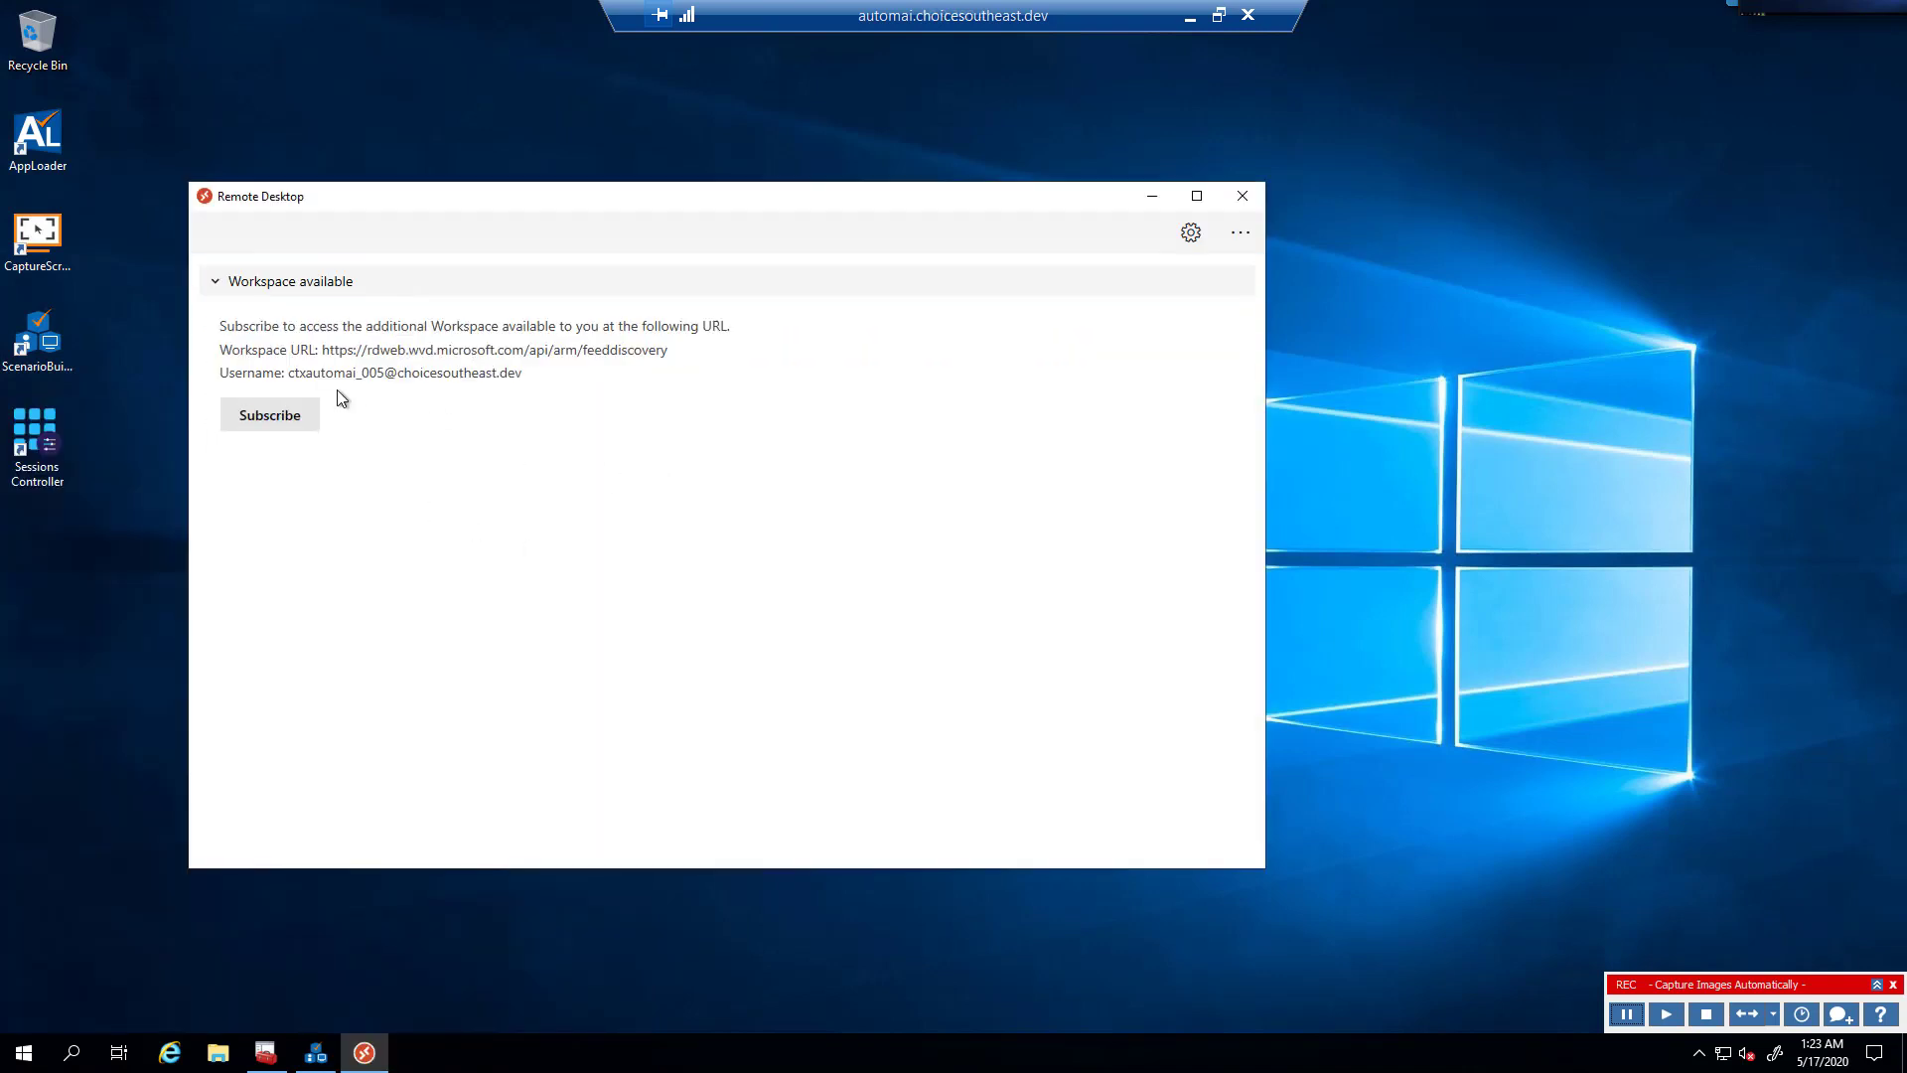
pyautogui.click(286, 417)
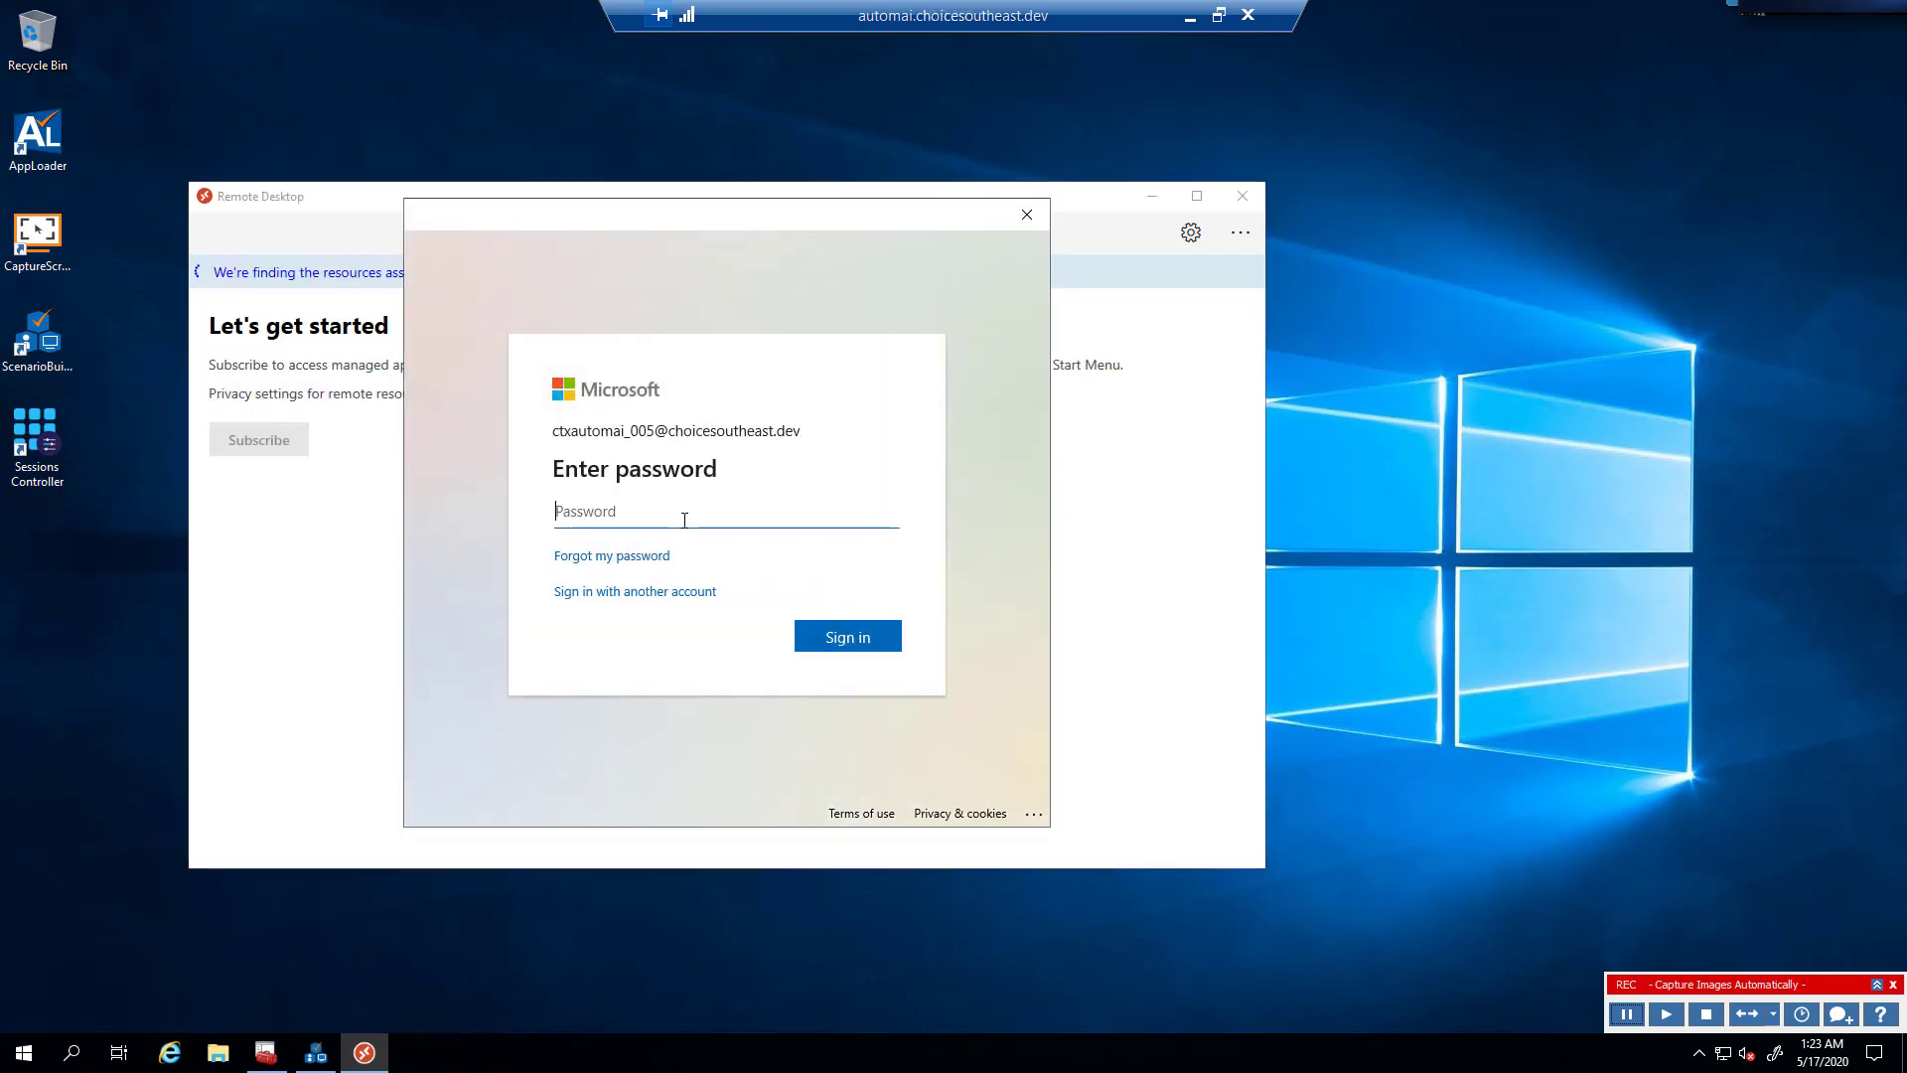
# - Enter the account password to sign in and limit the sign-in to this app only
pyautogui.write('*********')
pyautogui.press('Return')
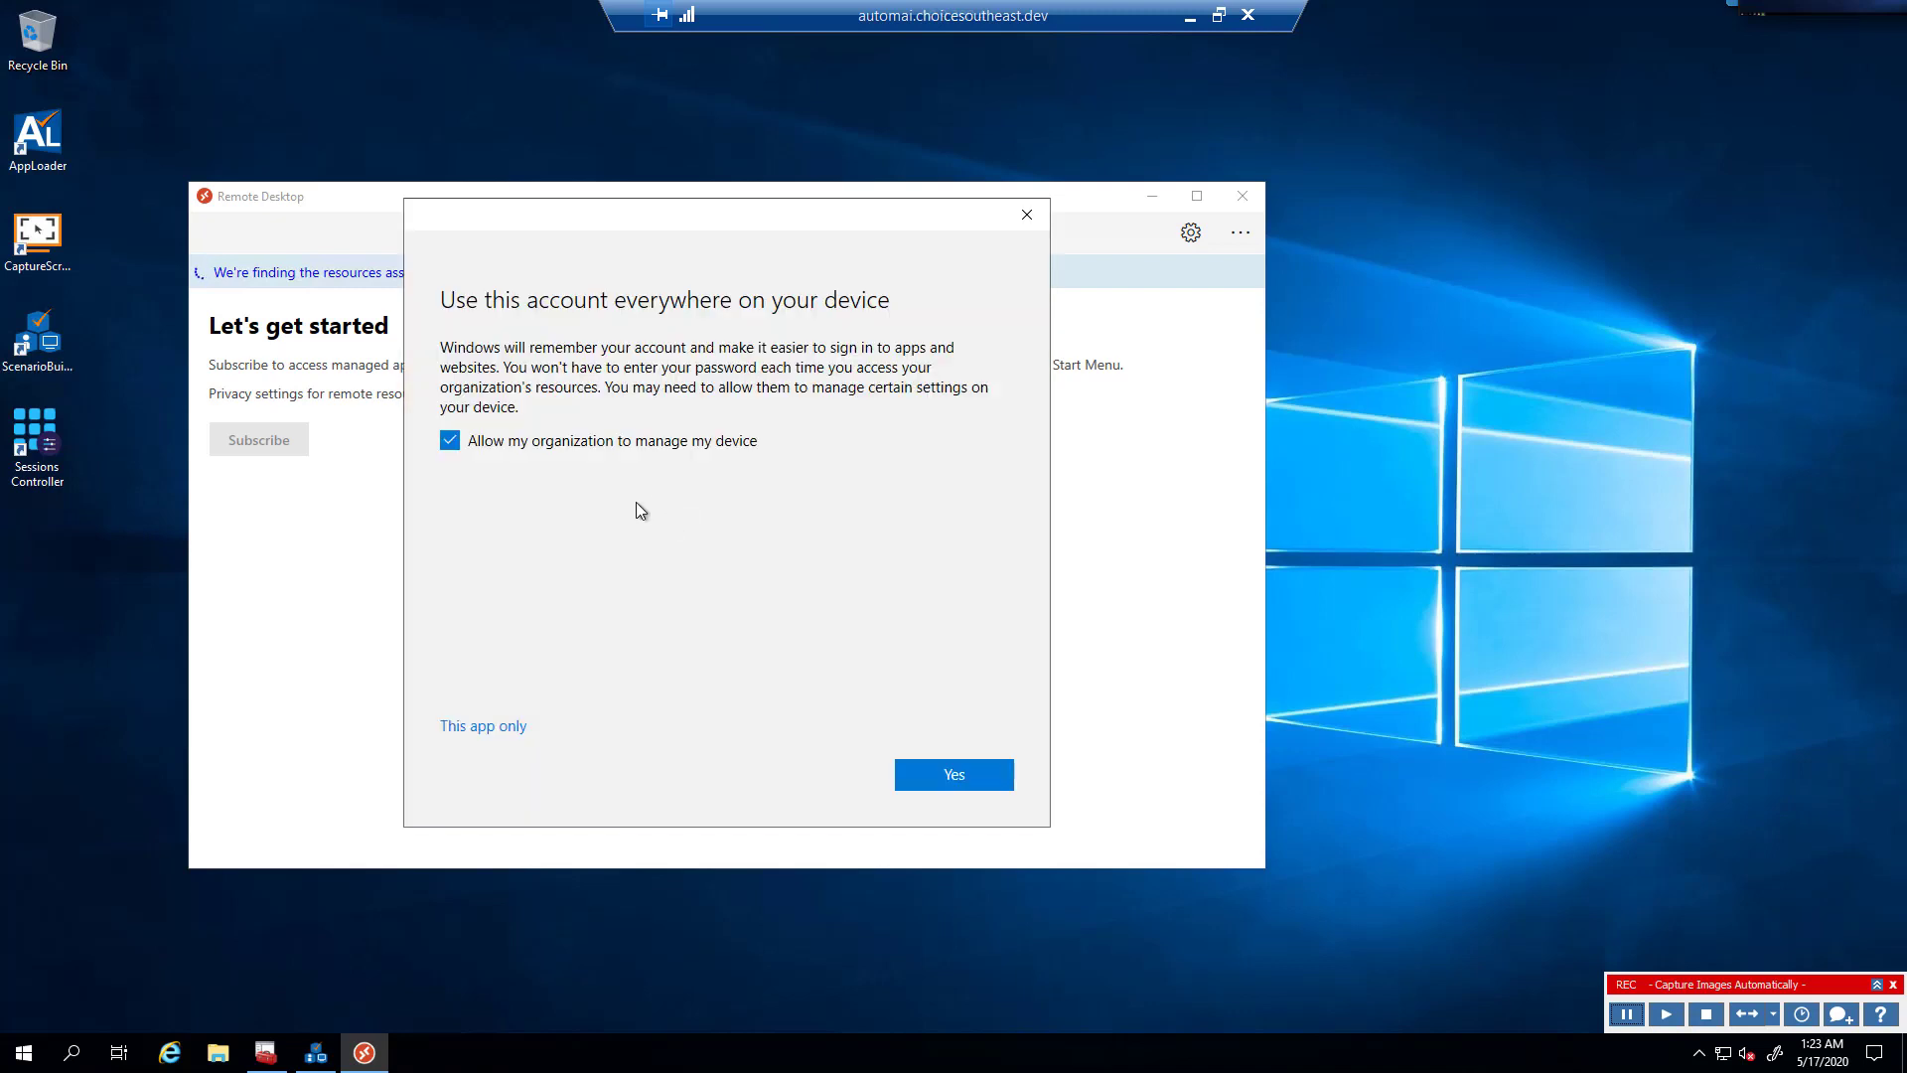
pyautogui.click(468, 730)
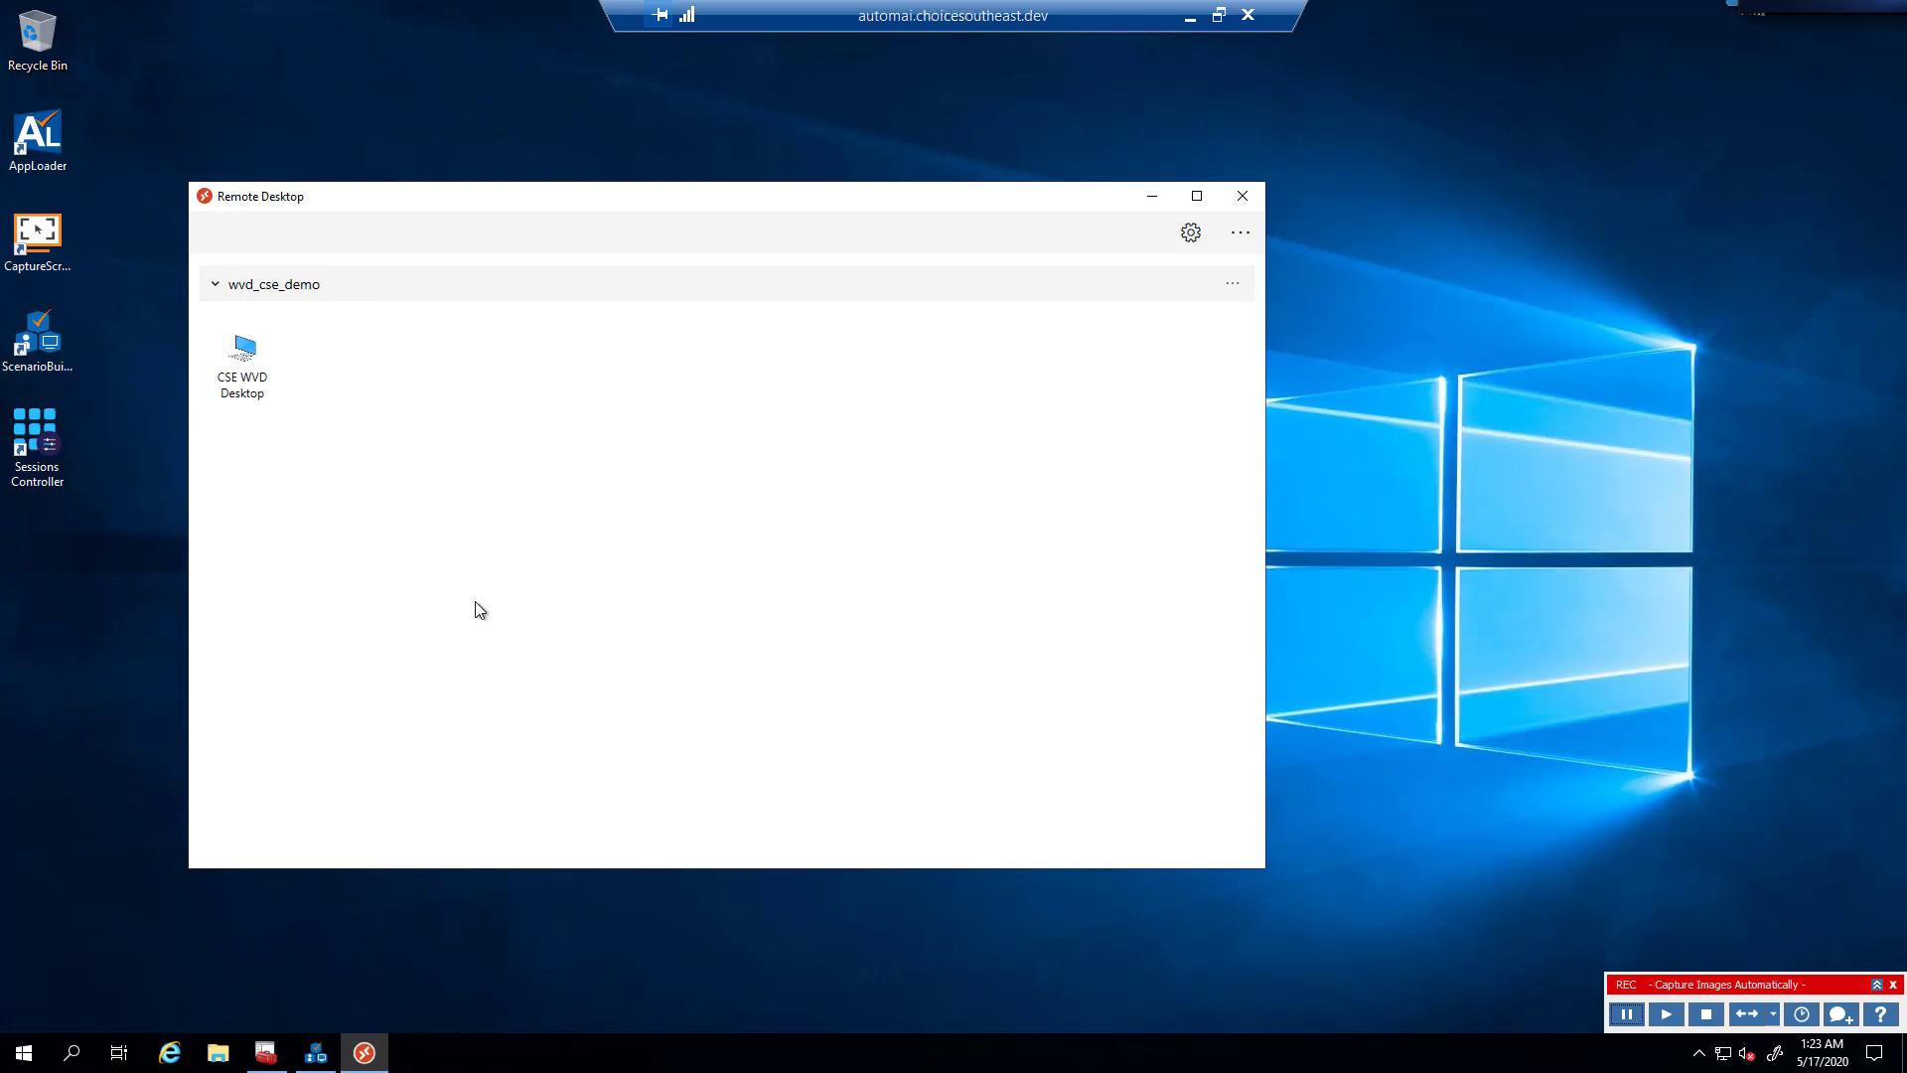
# - Connect to the CSE WVD Desktop, entering the account password in the credentials prompt
pyautogui.click(243, 362)
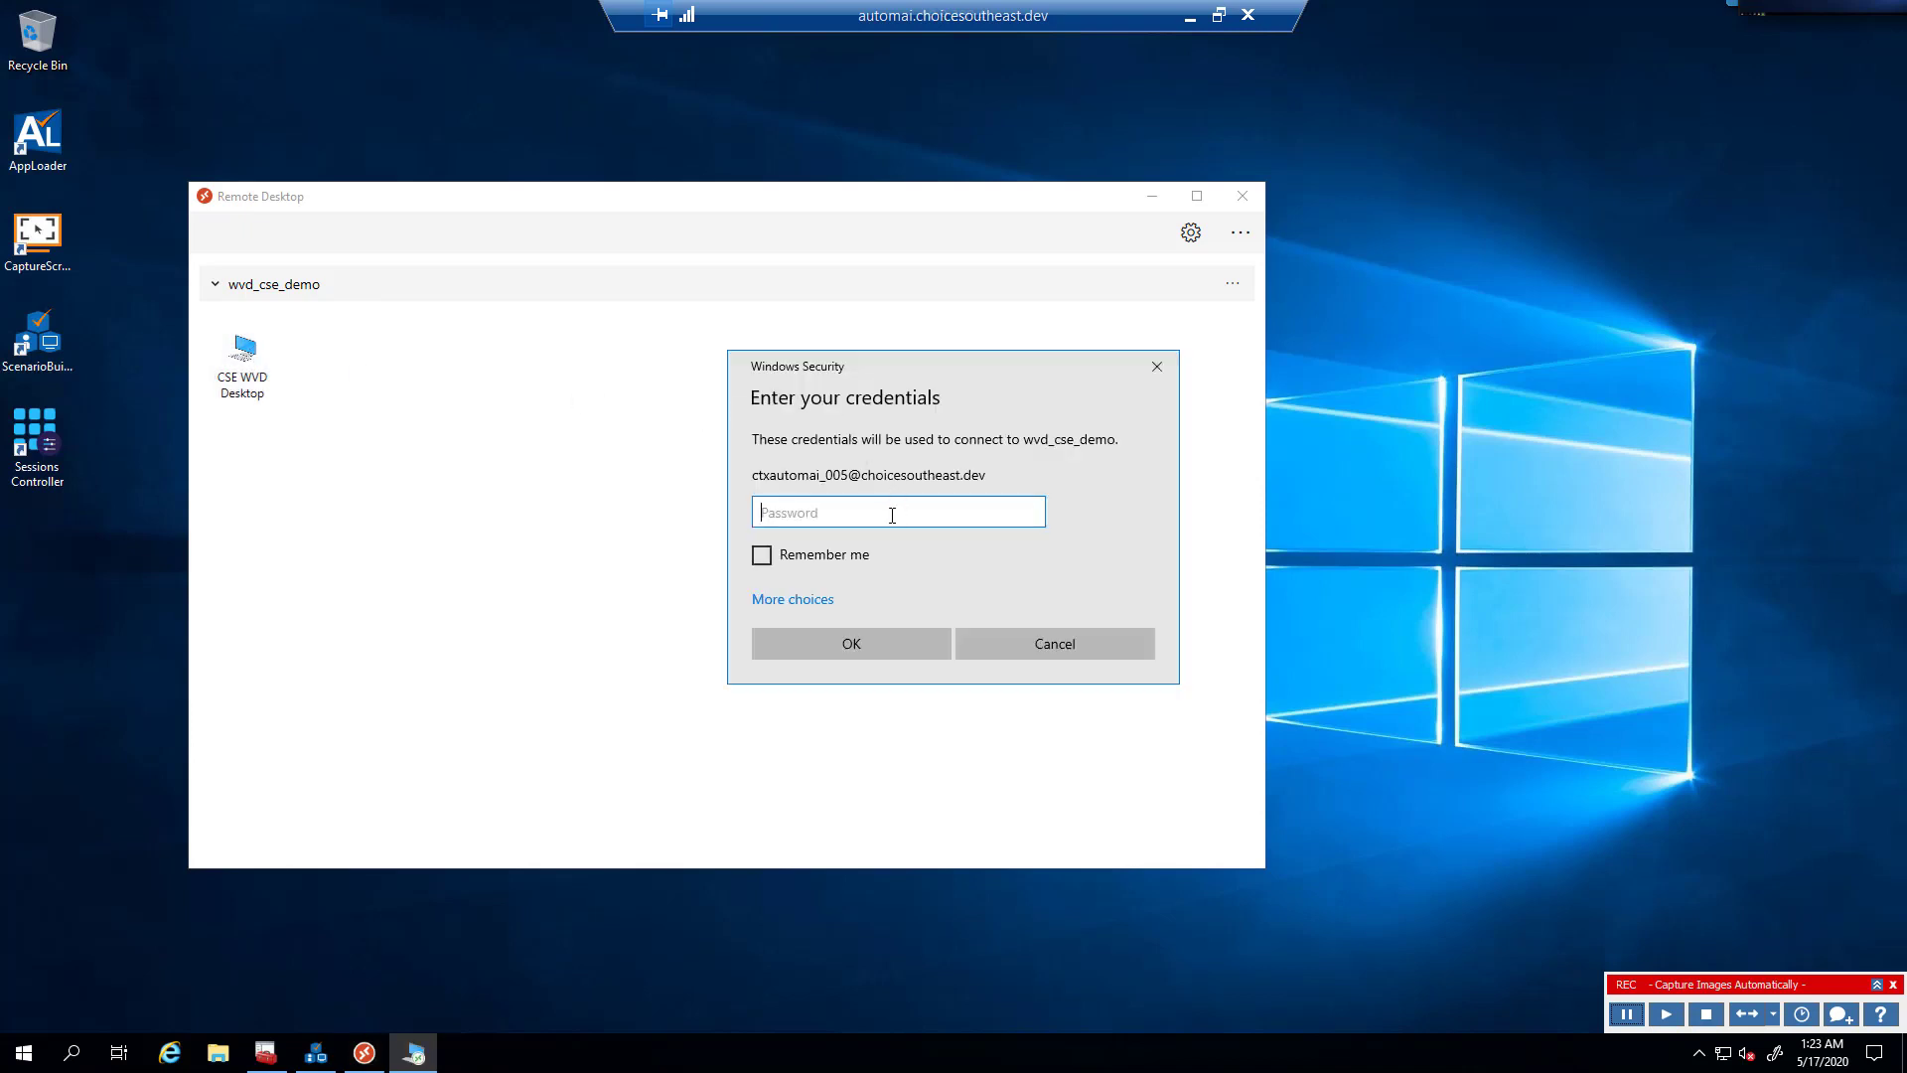
pyautogui.write('••••••••')
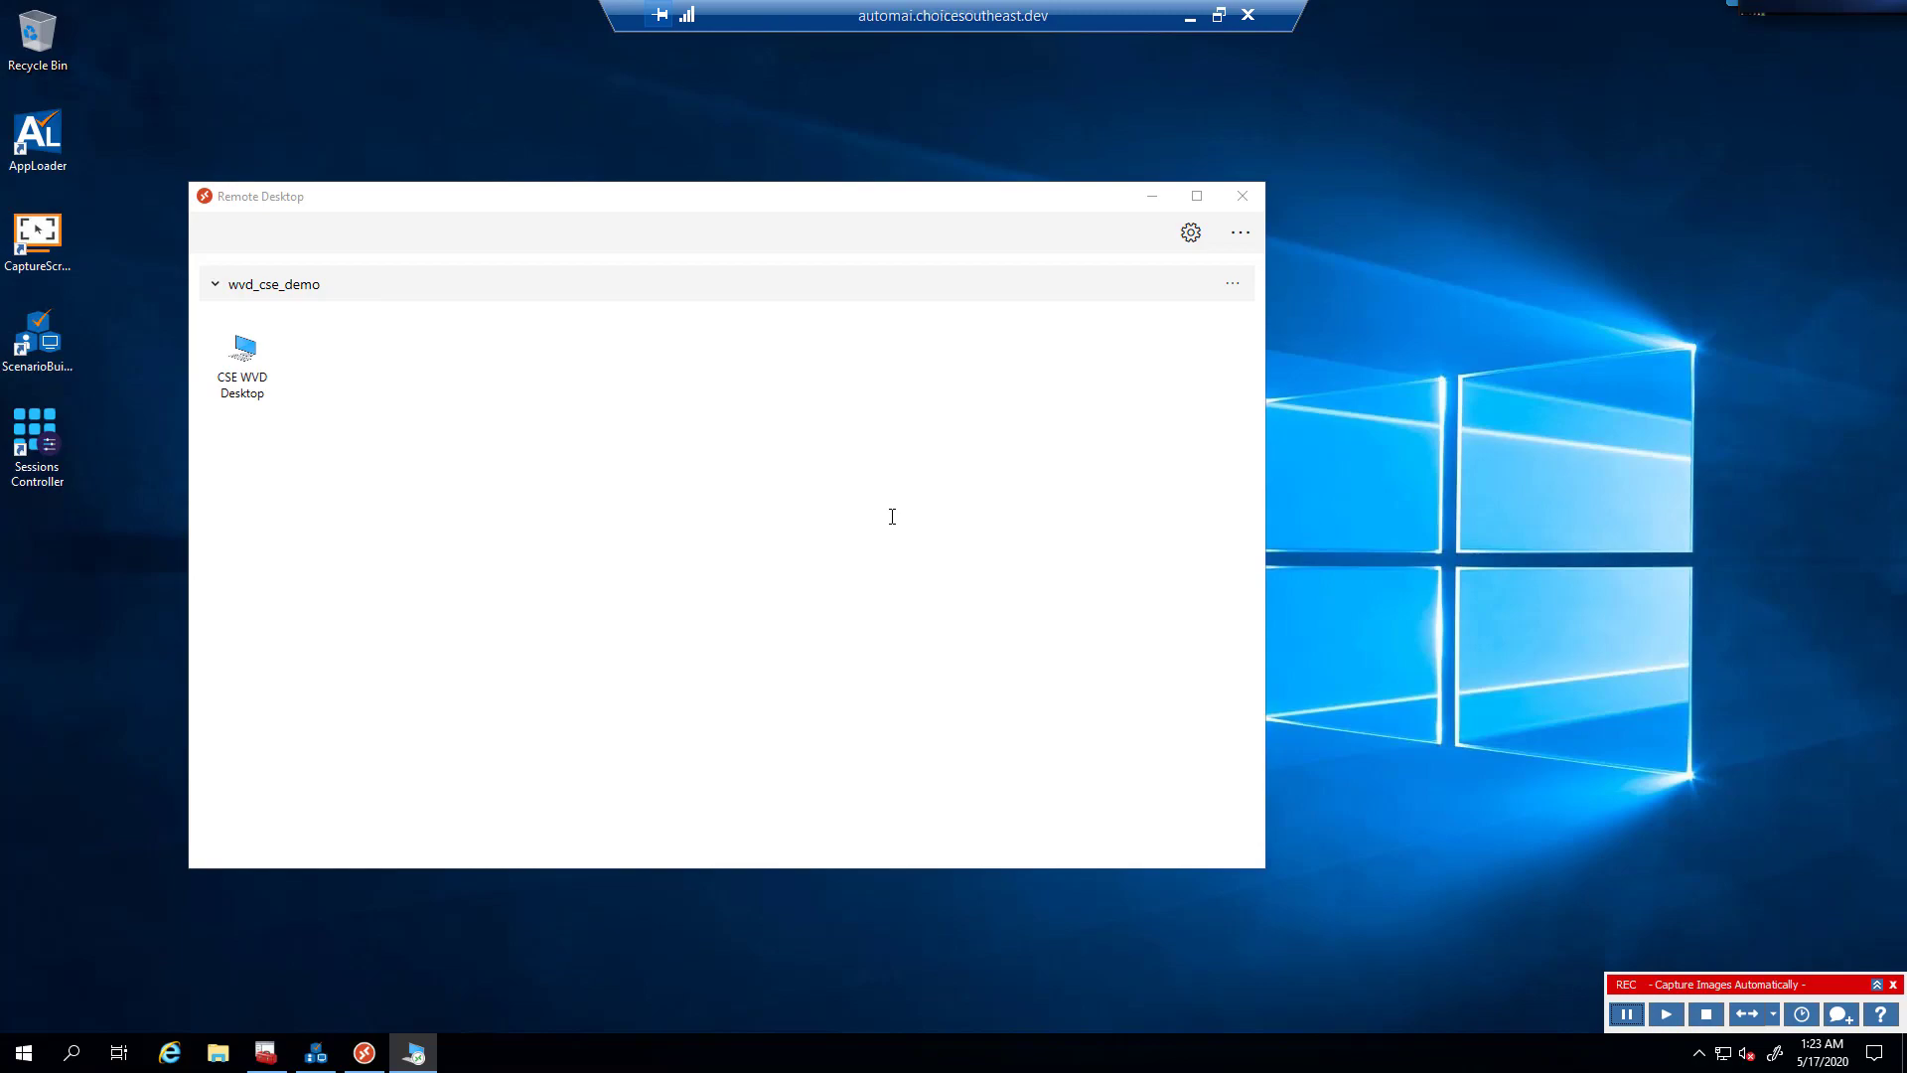
pyautogui.press('Return')
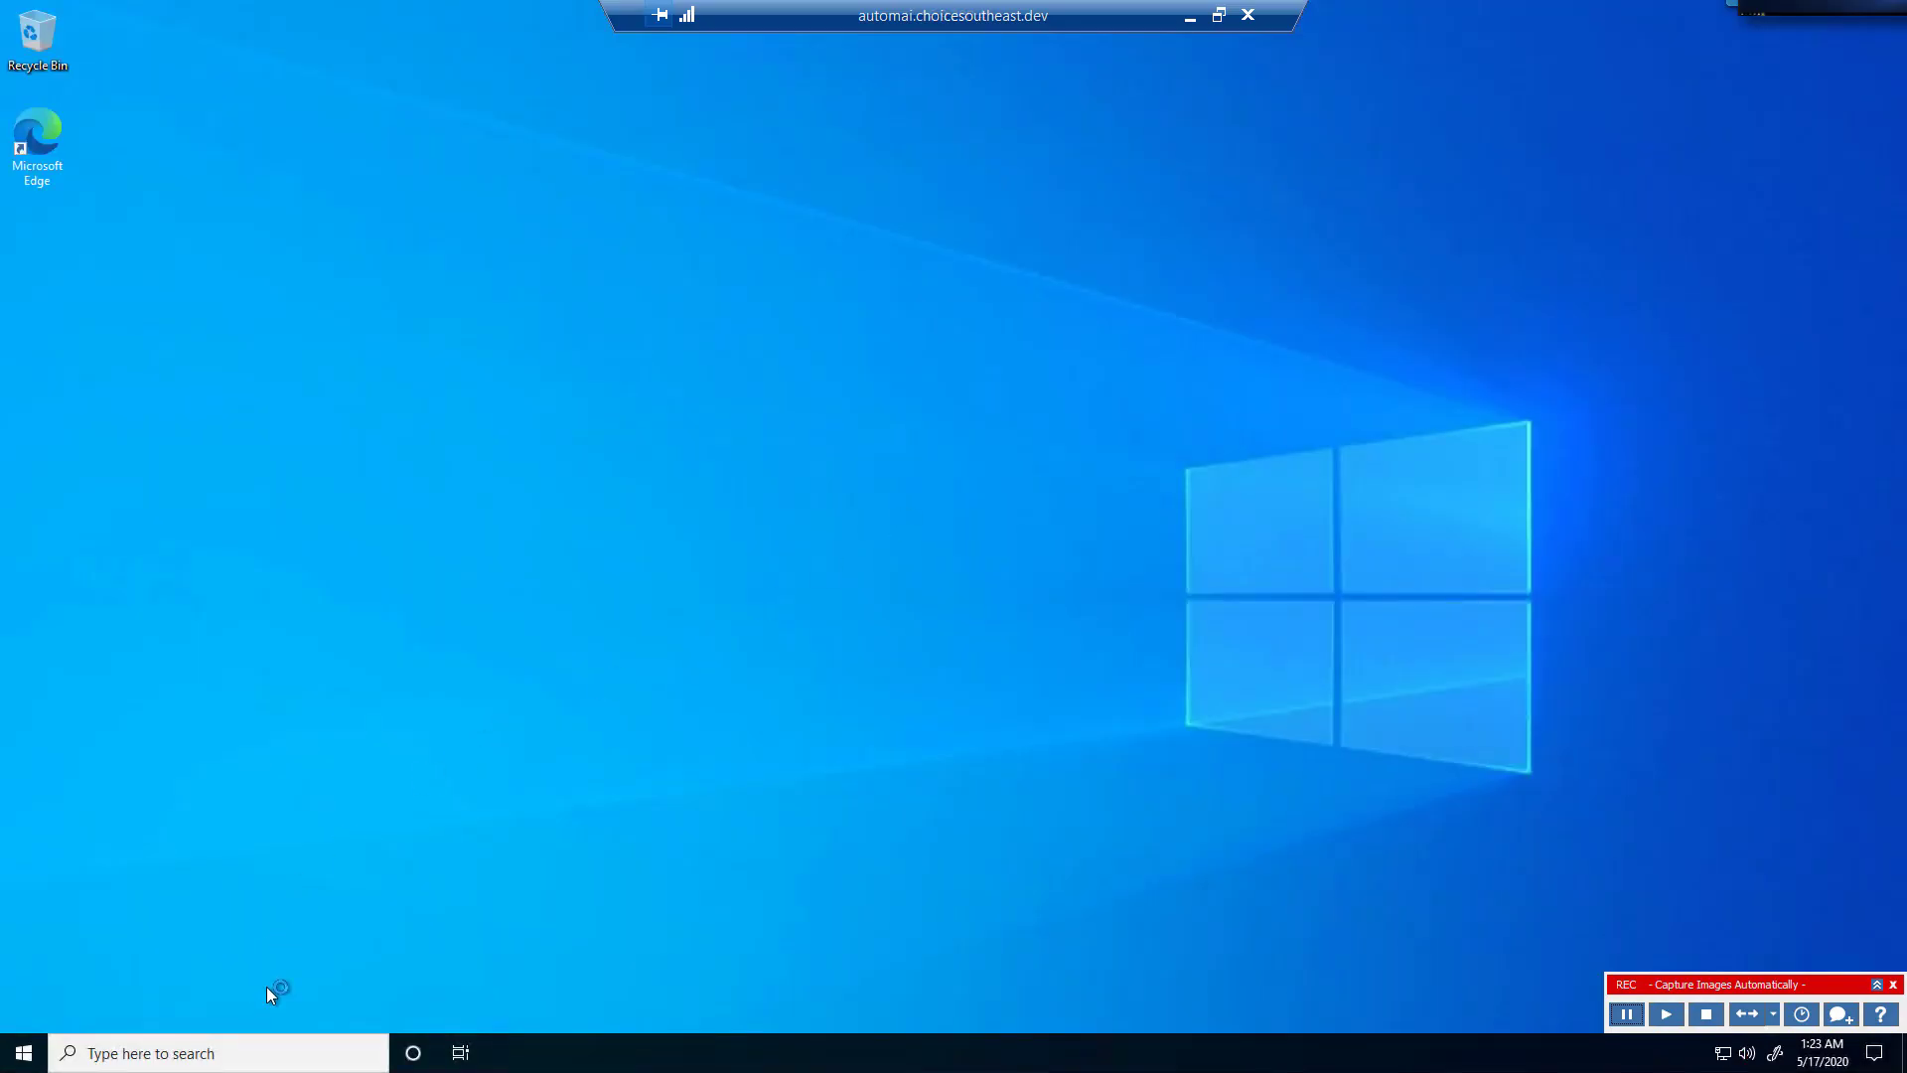
# - Search for wordpad on the virtual desktop and open WordPad
pyautogui.click(265, 1050)
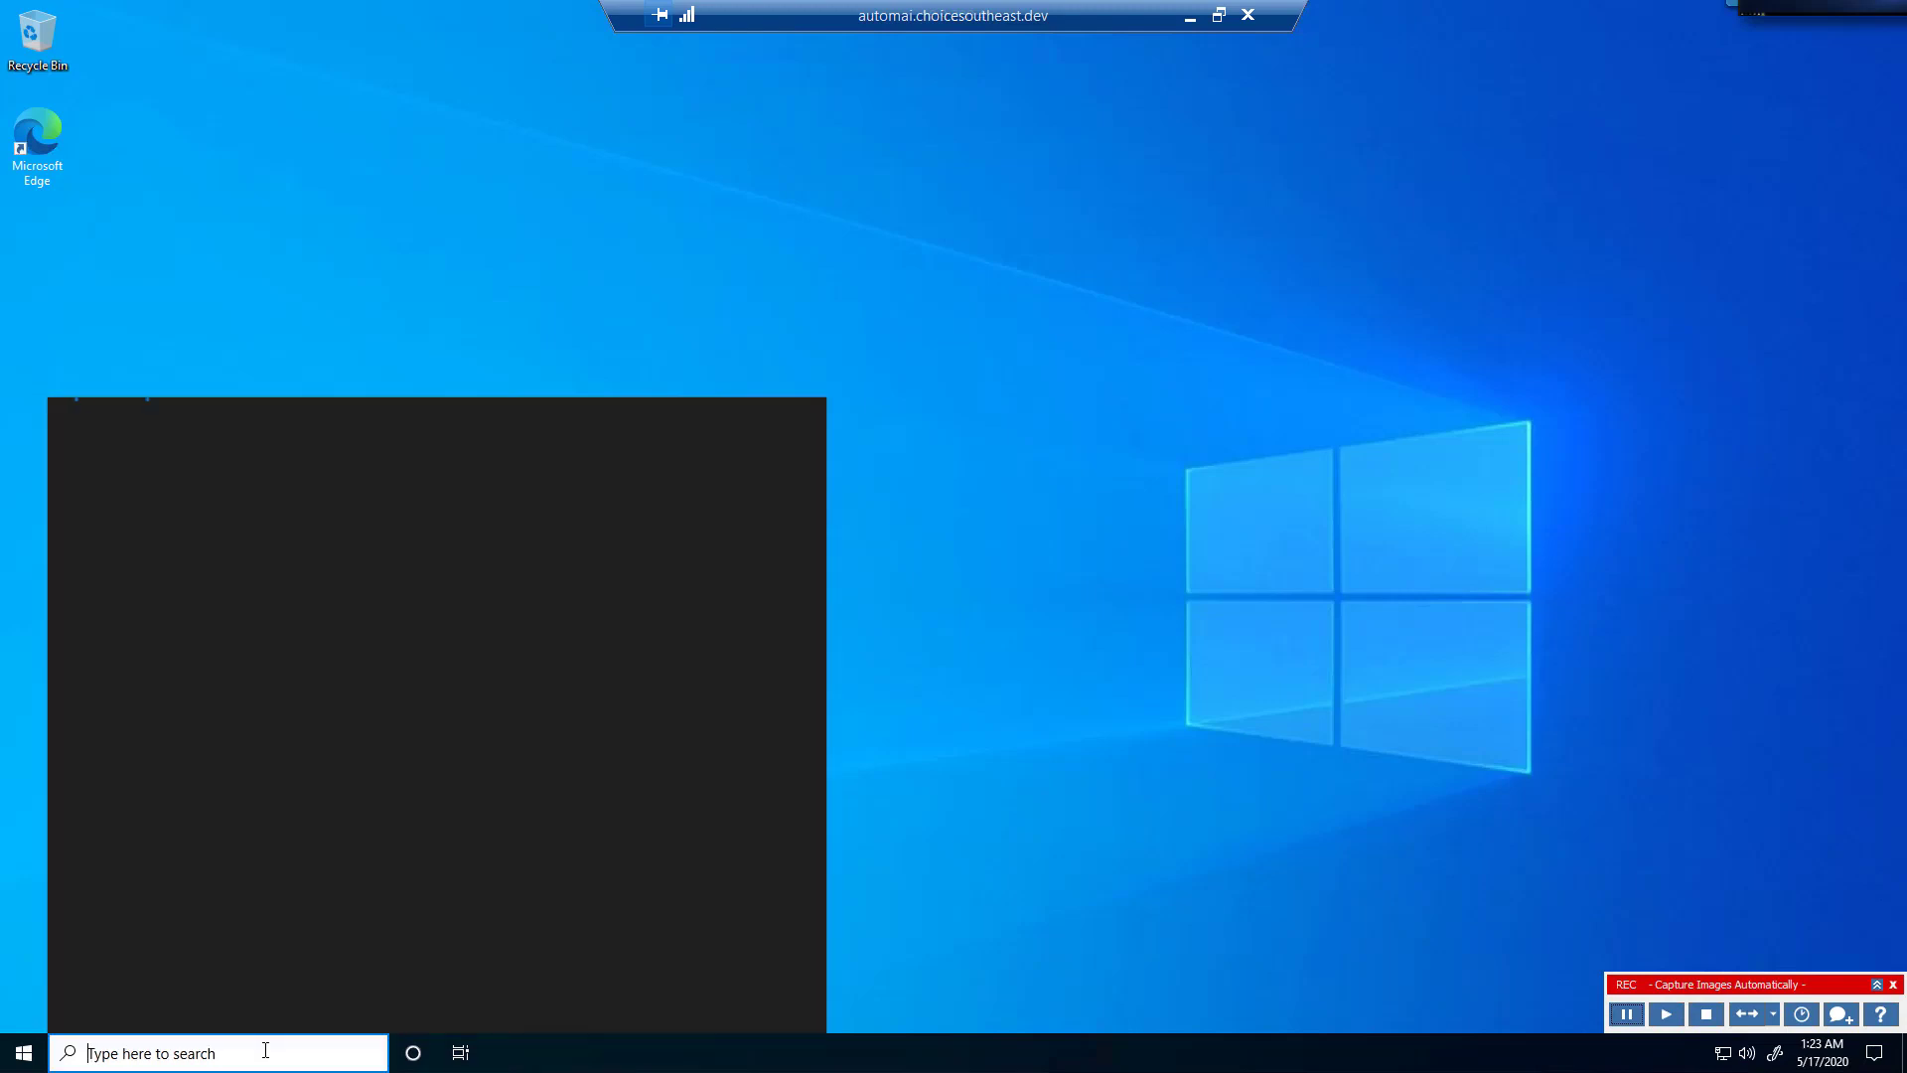
pyautogui.write('wordpad')
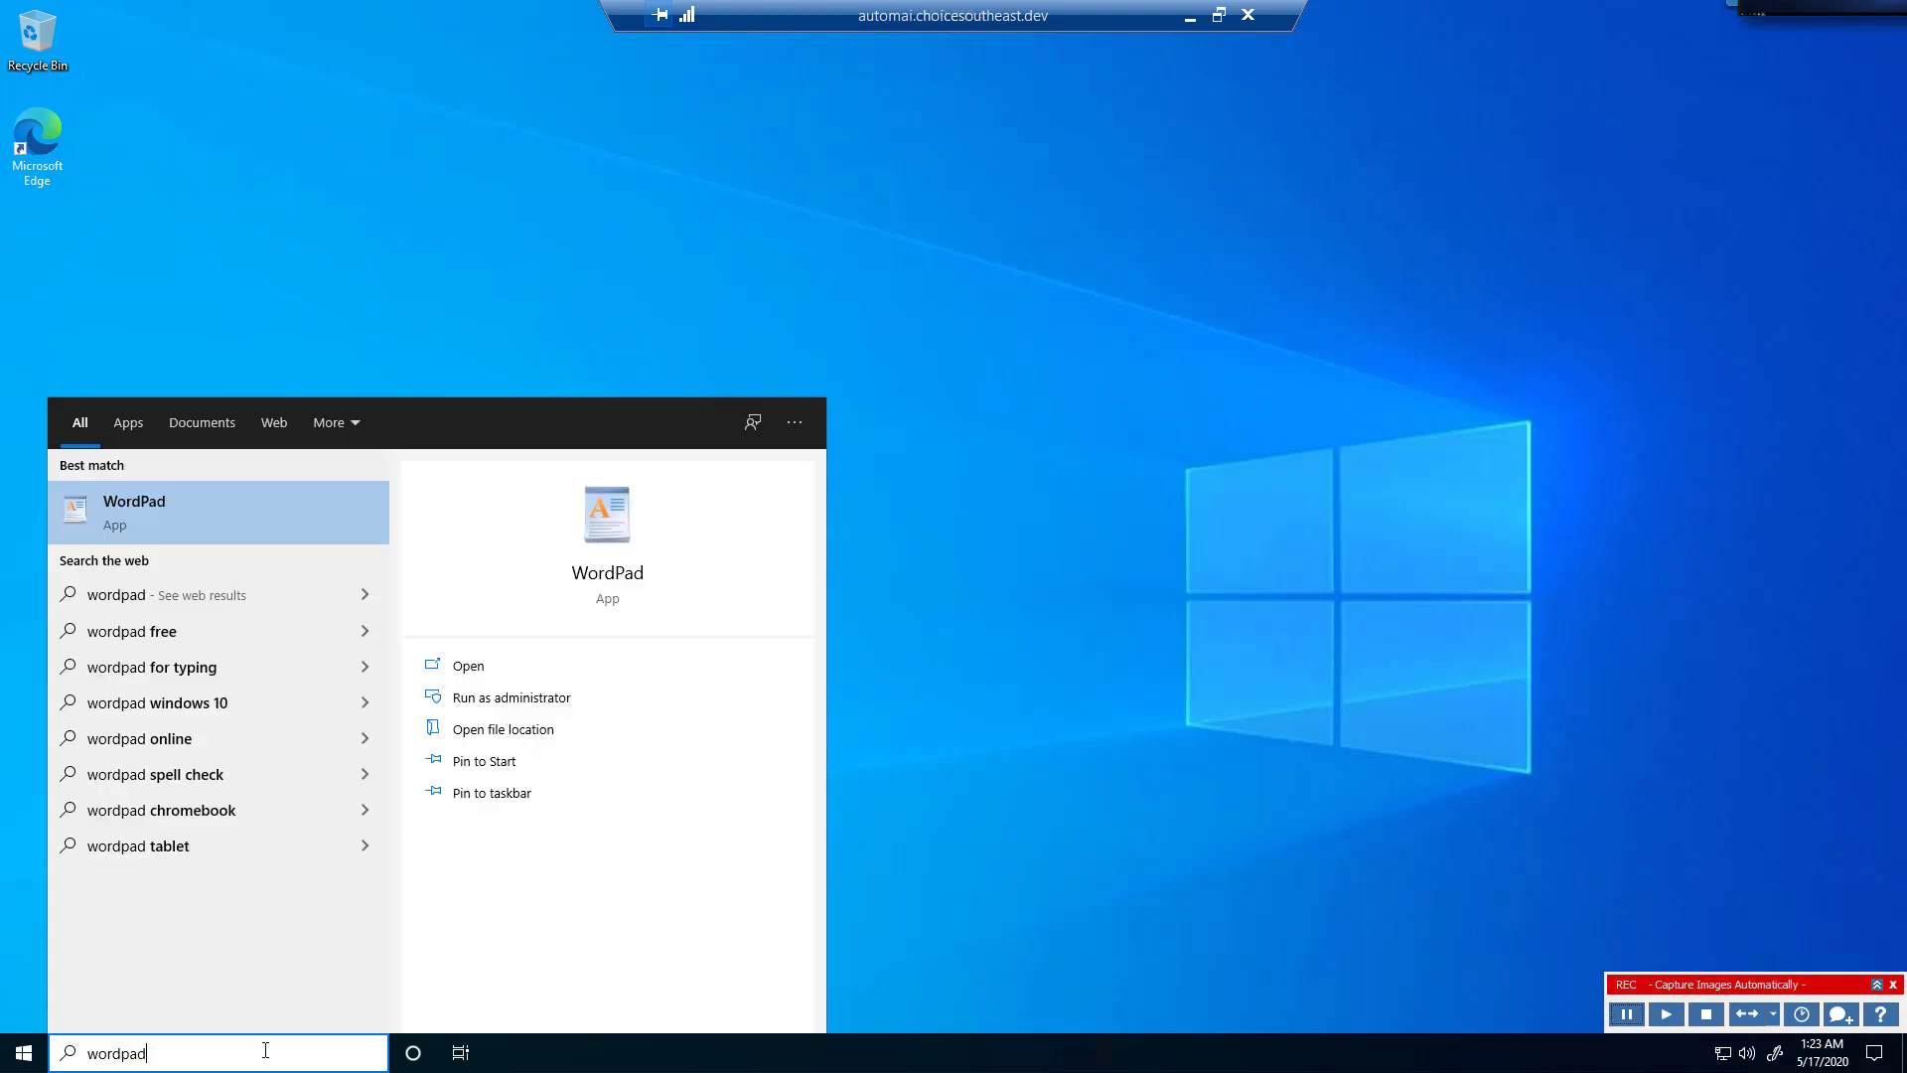
pyautogui.press('Return')
# - Write three lines: "Working on my brand new WIndows virtual Desktop!", "I can connect from anywhere!" and "I am currently connected from the pool!"
pyautogui.write('Working on my bra')
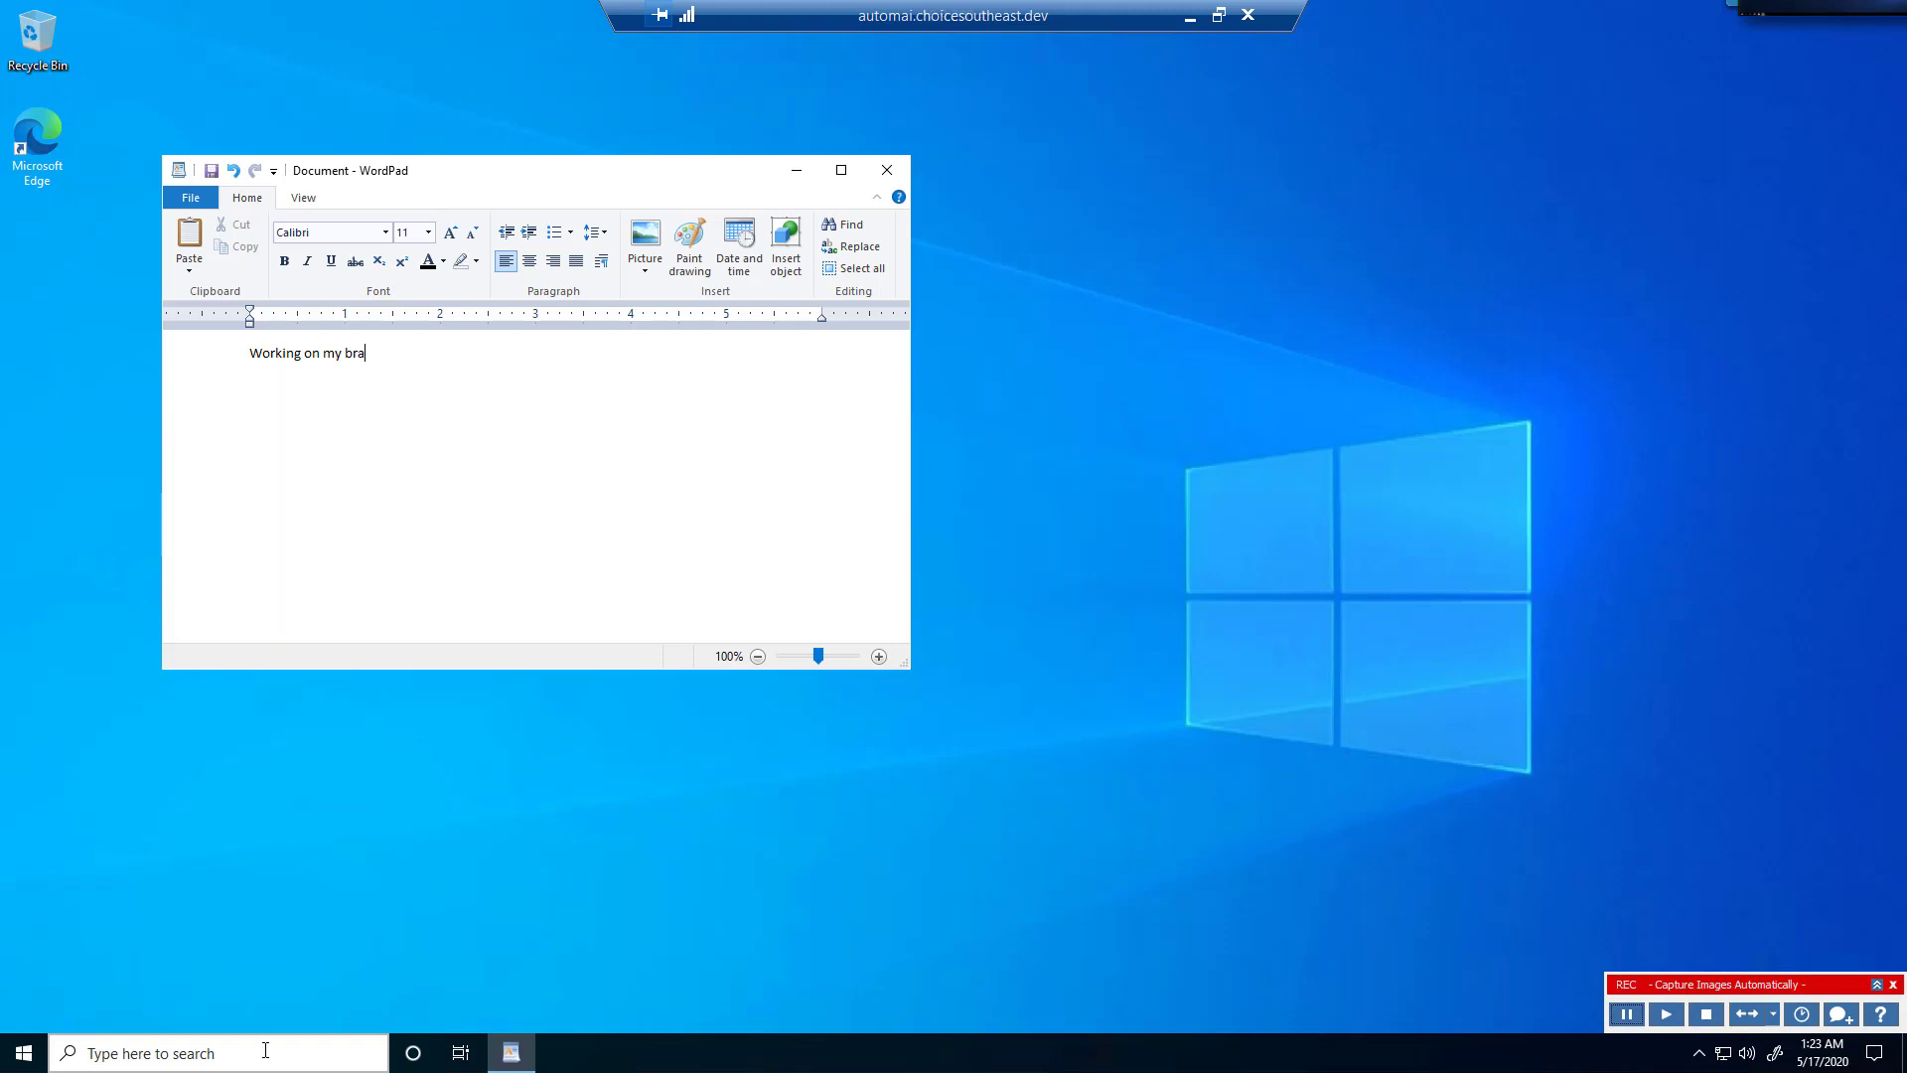
pyautogui.write('nd new WIndows virtual Desktop! ')
pyautogui.write('I can connect from anywhere!')
pyautogui.press('Return')
pyautogui.write('I am courrently connected from the pool!')
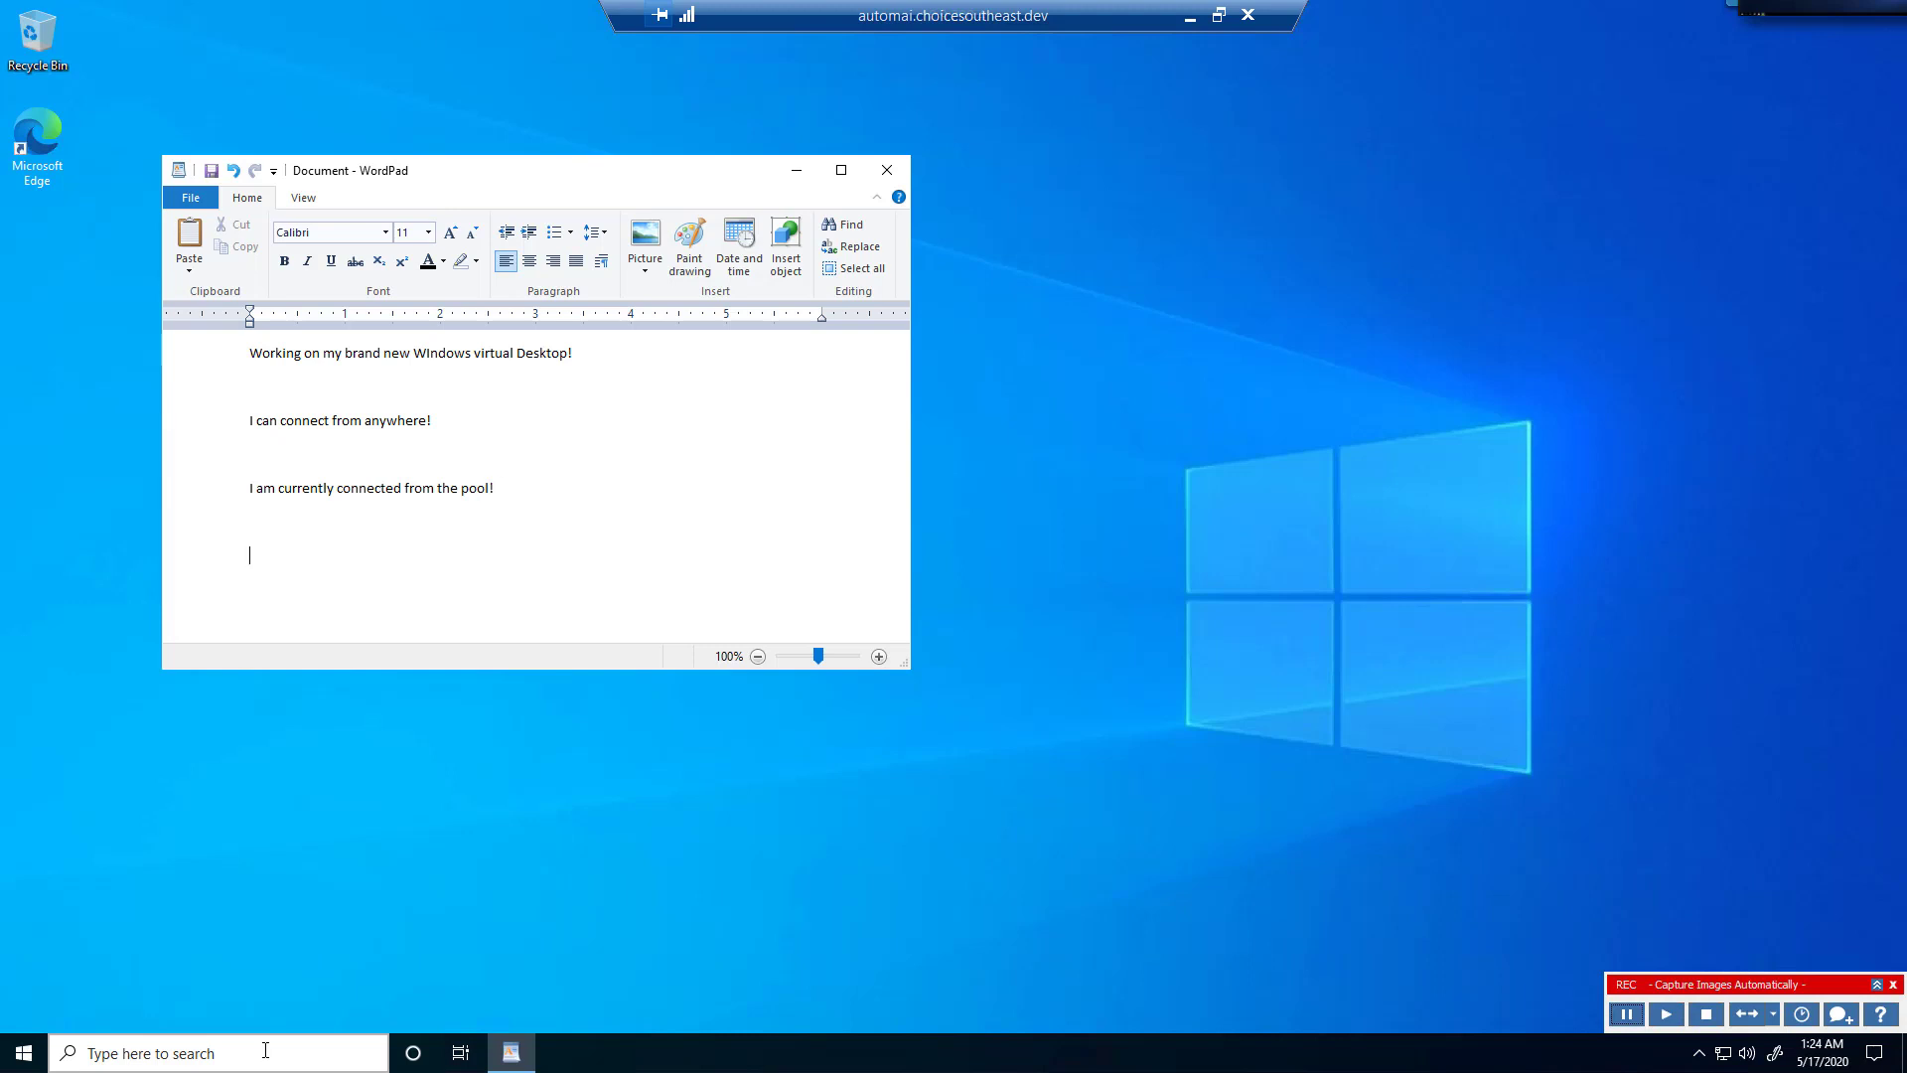
pyautogui.doubleClick(39, 171)
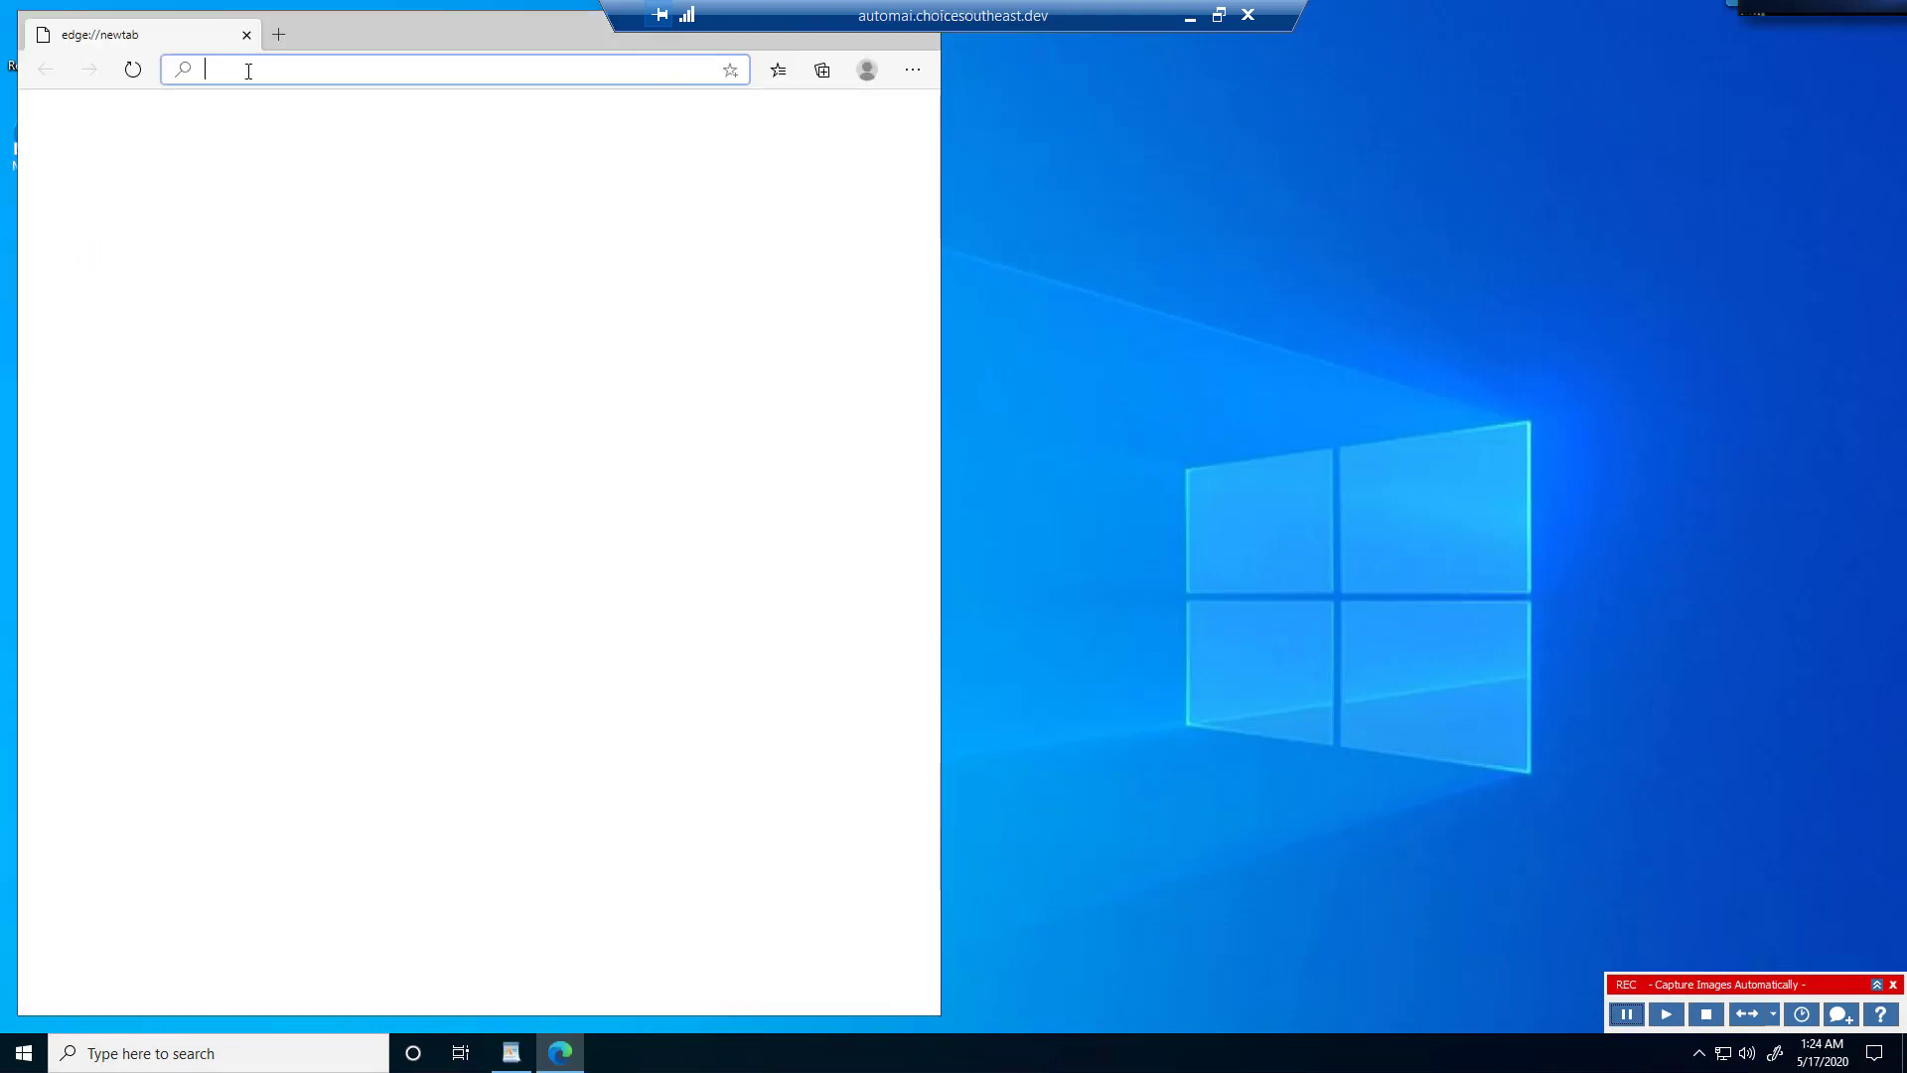
pyautogui.write('www.bing.')
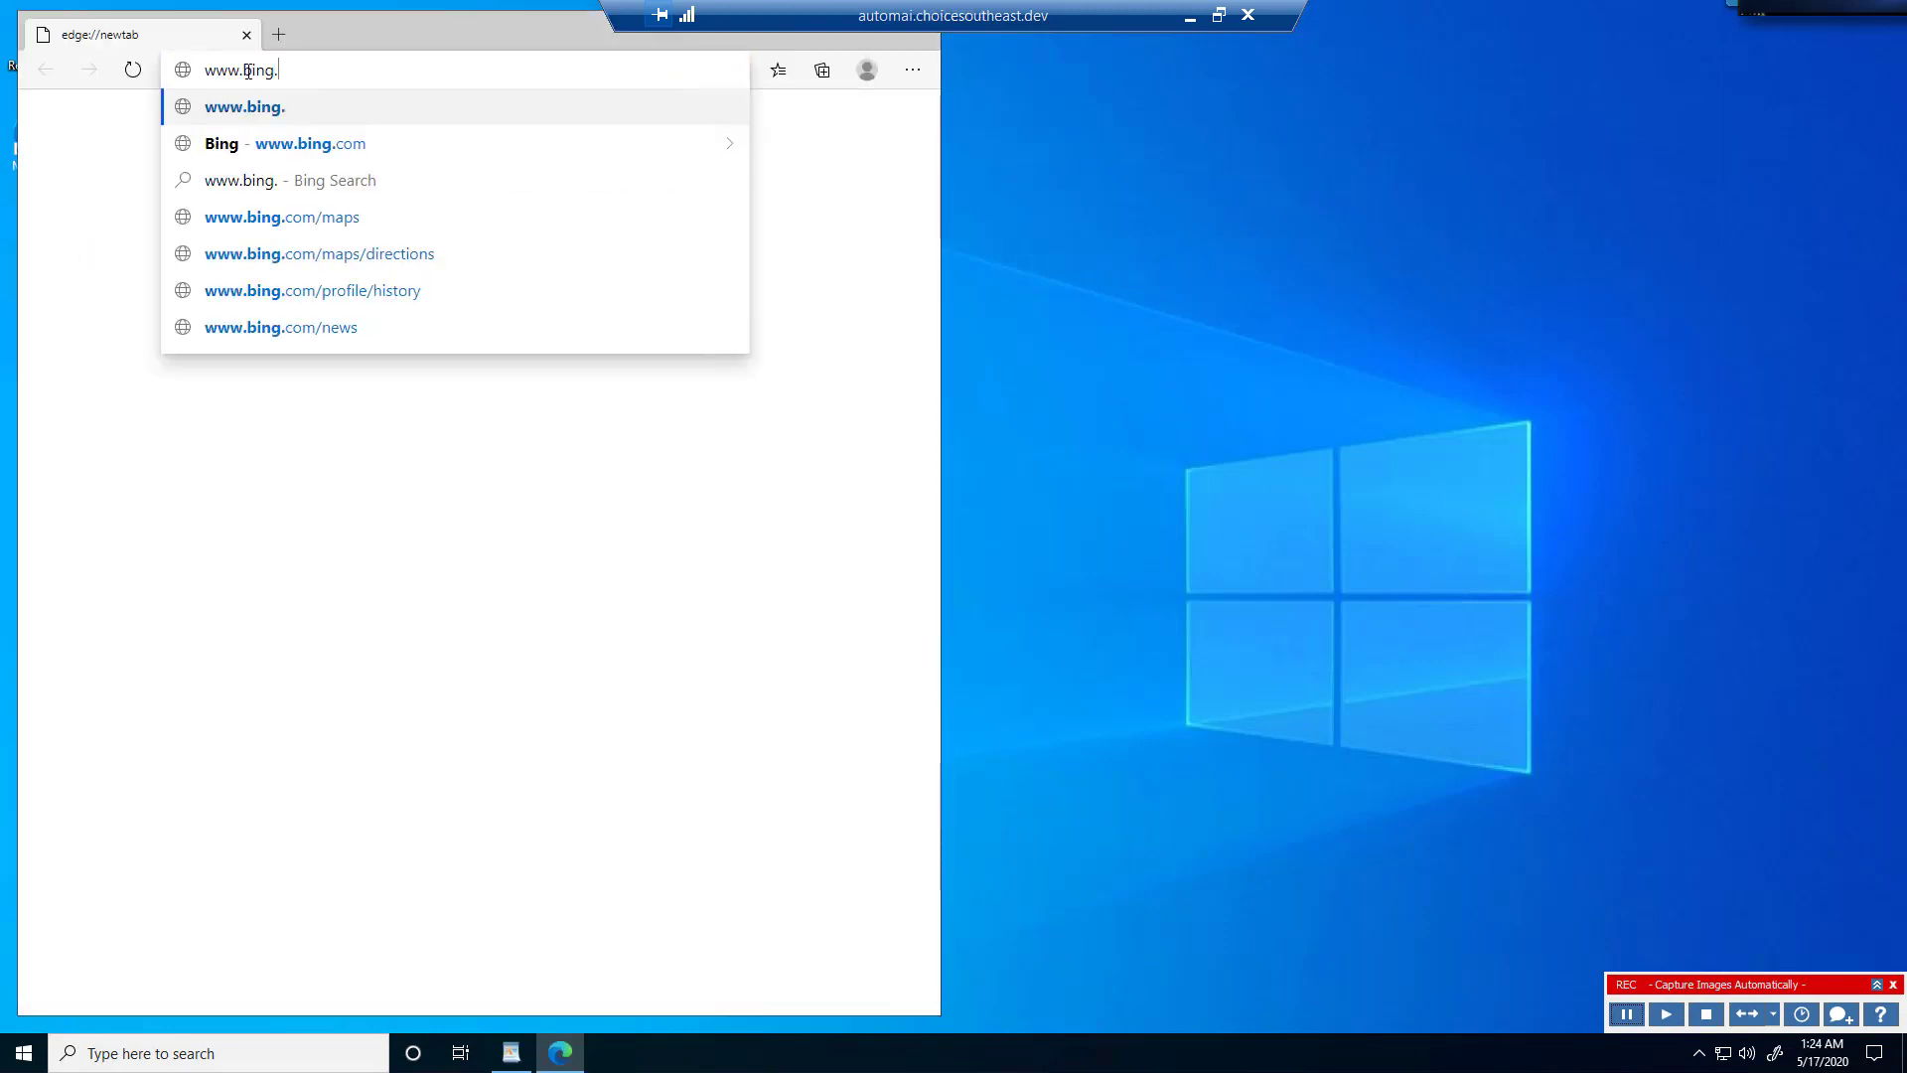
pyautogui.write('com/images')
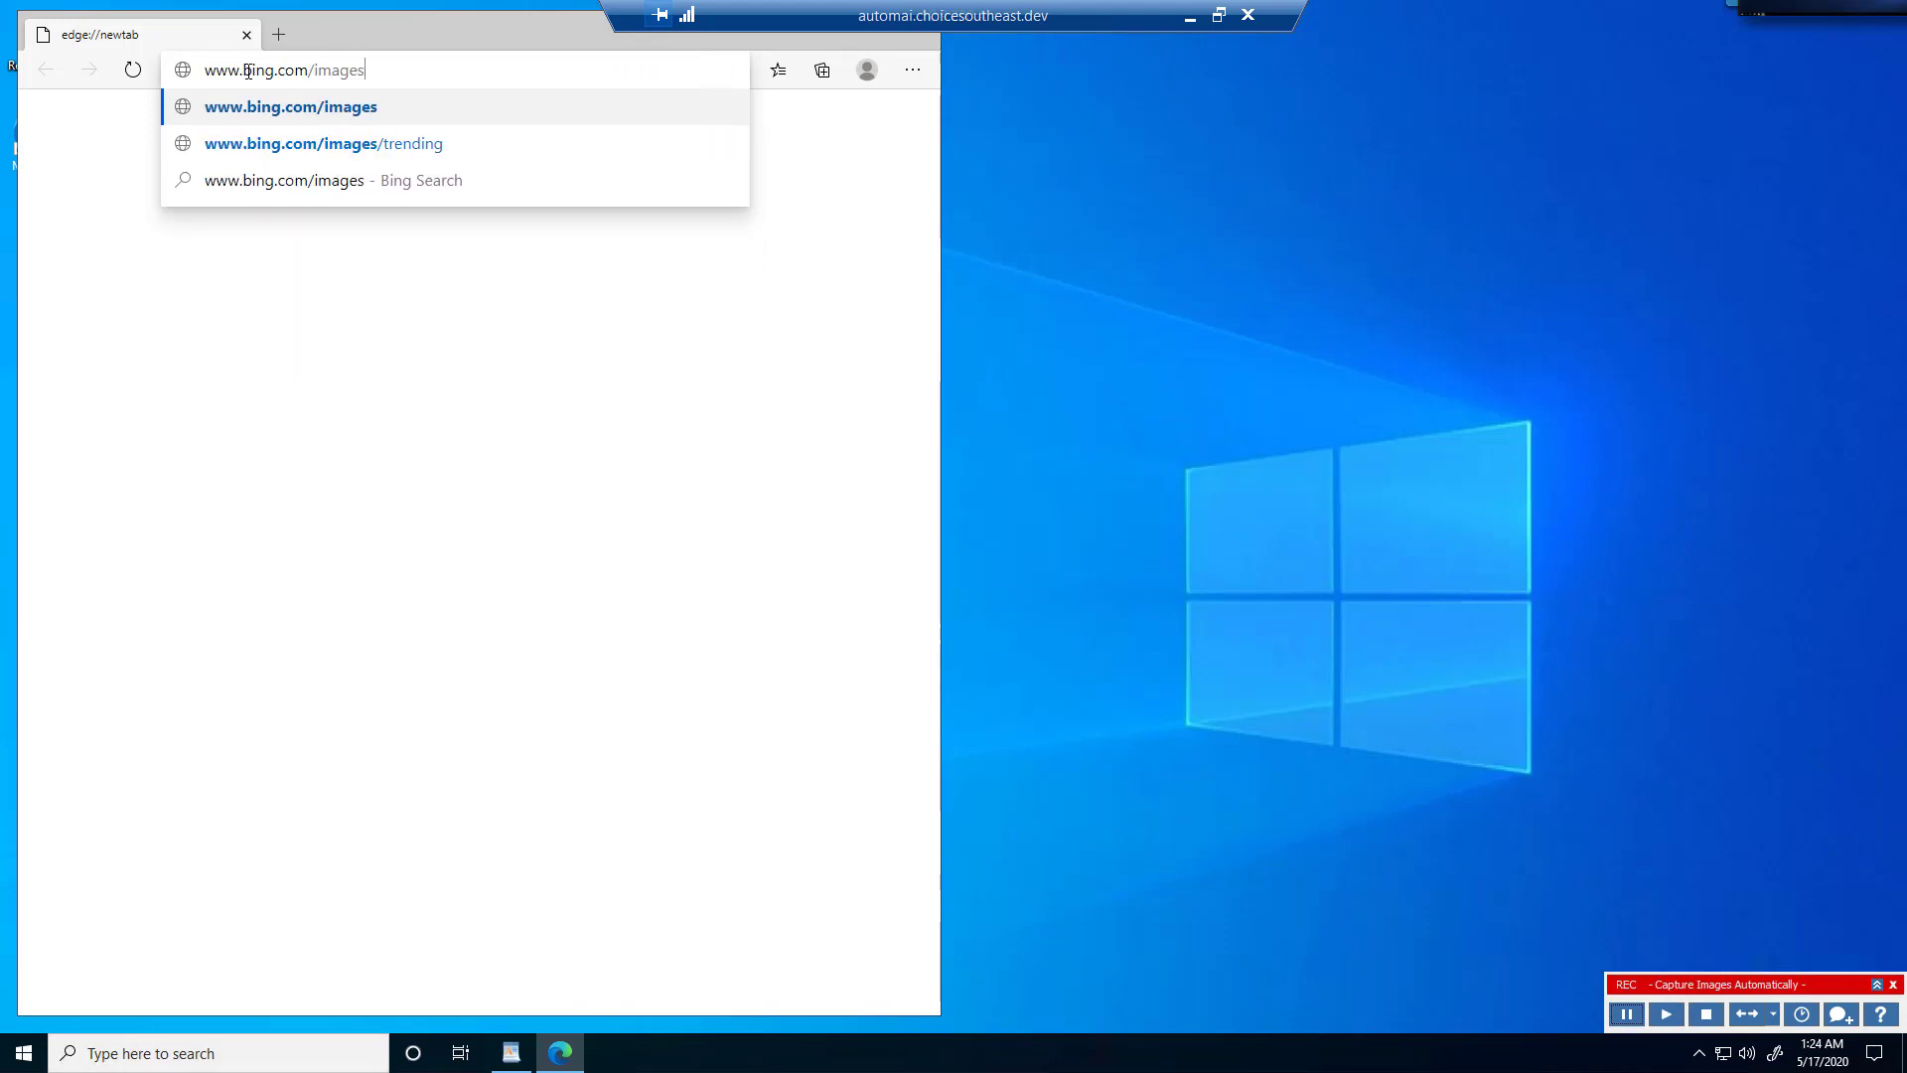
pyautogui.press('Return')
# - Search Bing Images for "working from the pool"
pyautogui.click(220, 145)
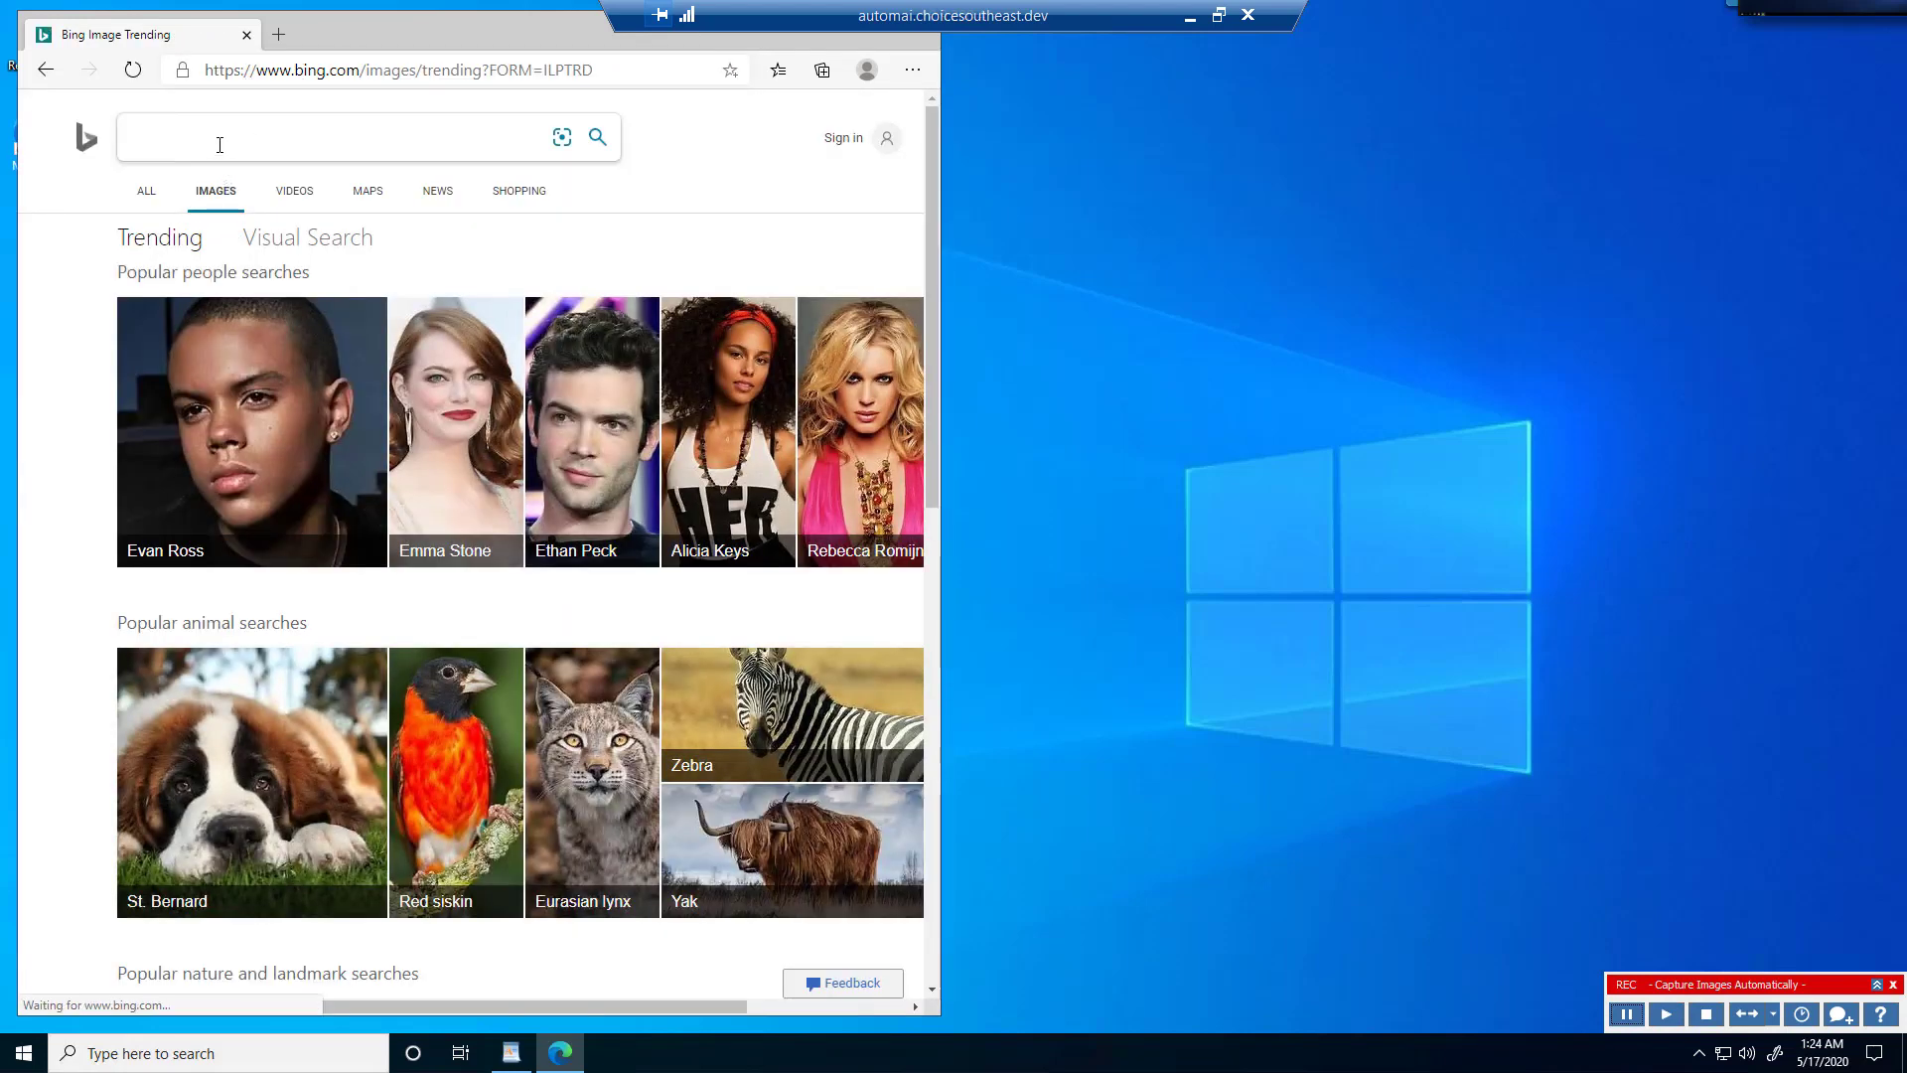
pyautogui.write('woirking')
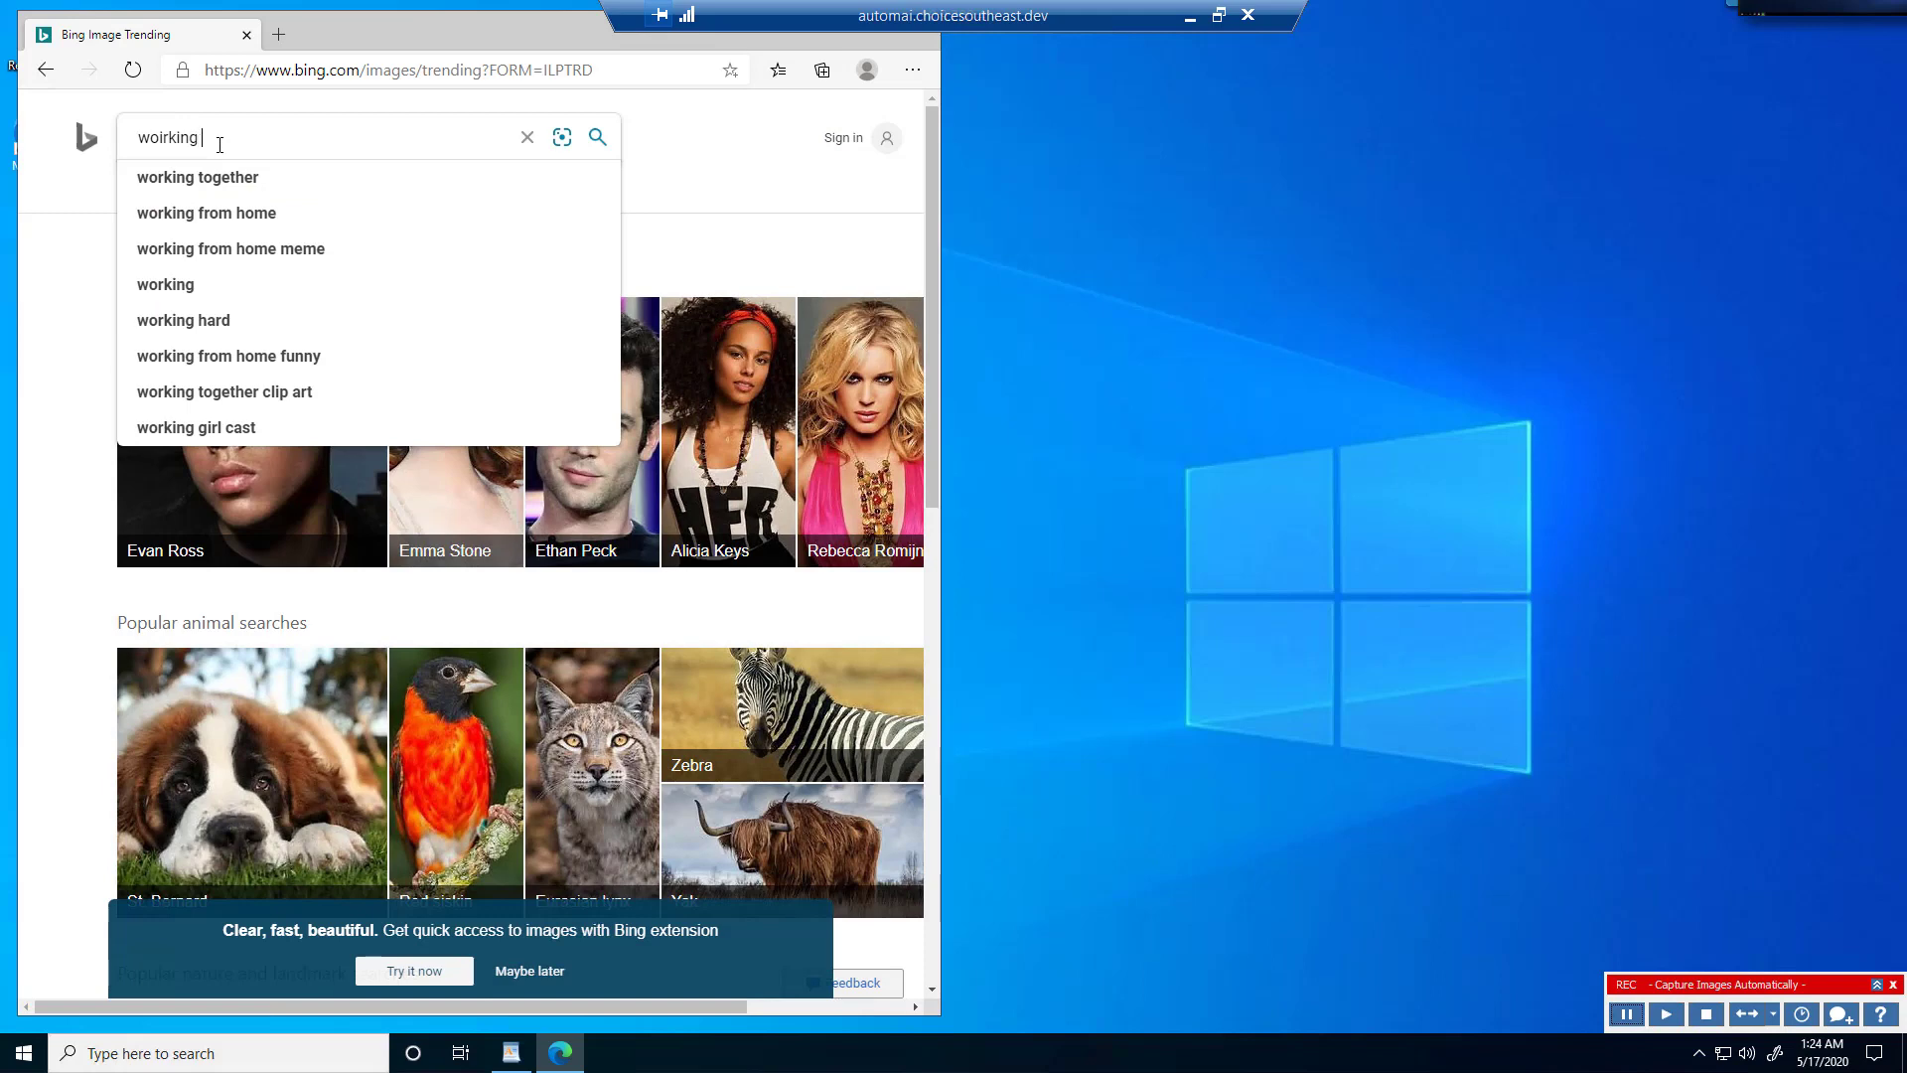
pyautogui.hotkey('ctrl', 'a')
pyautogui.write('working fr')
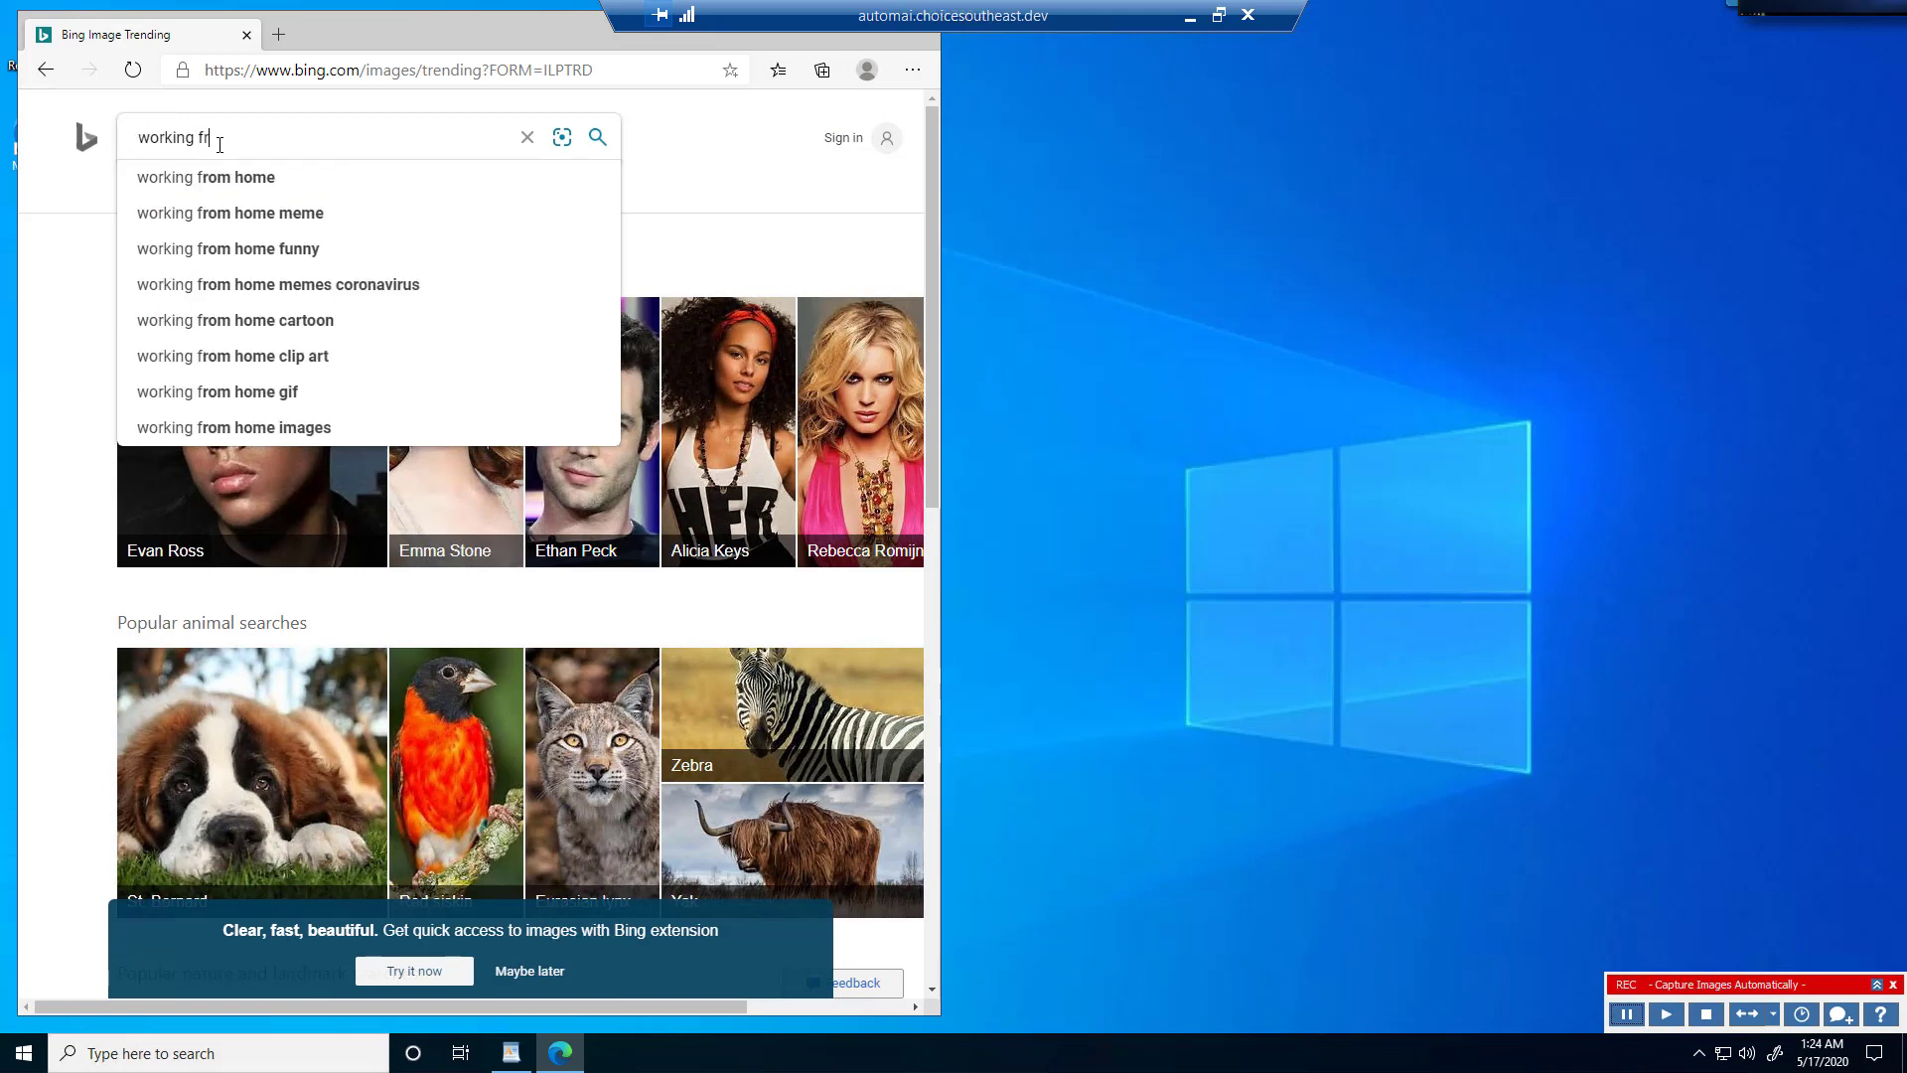
pyautogui.write('om the pool')
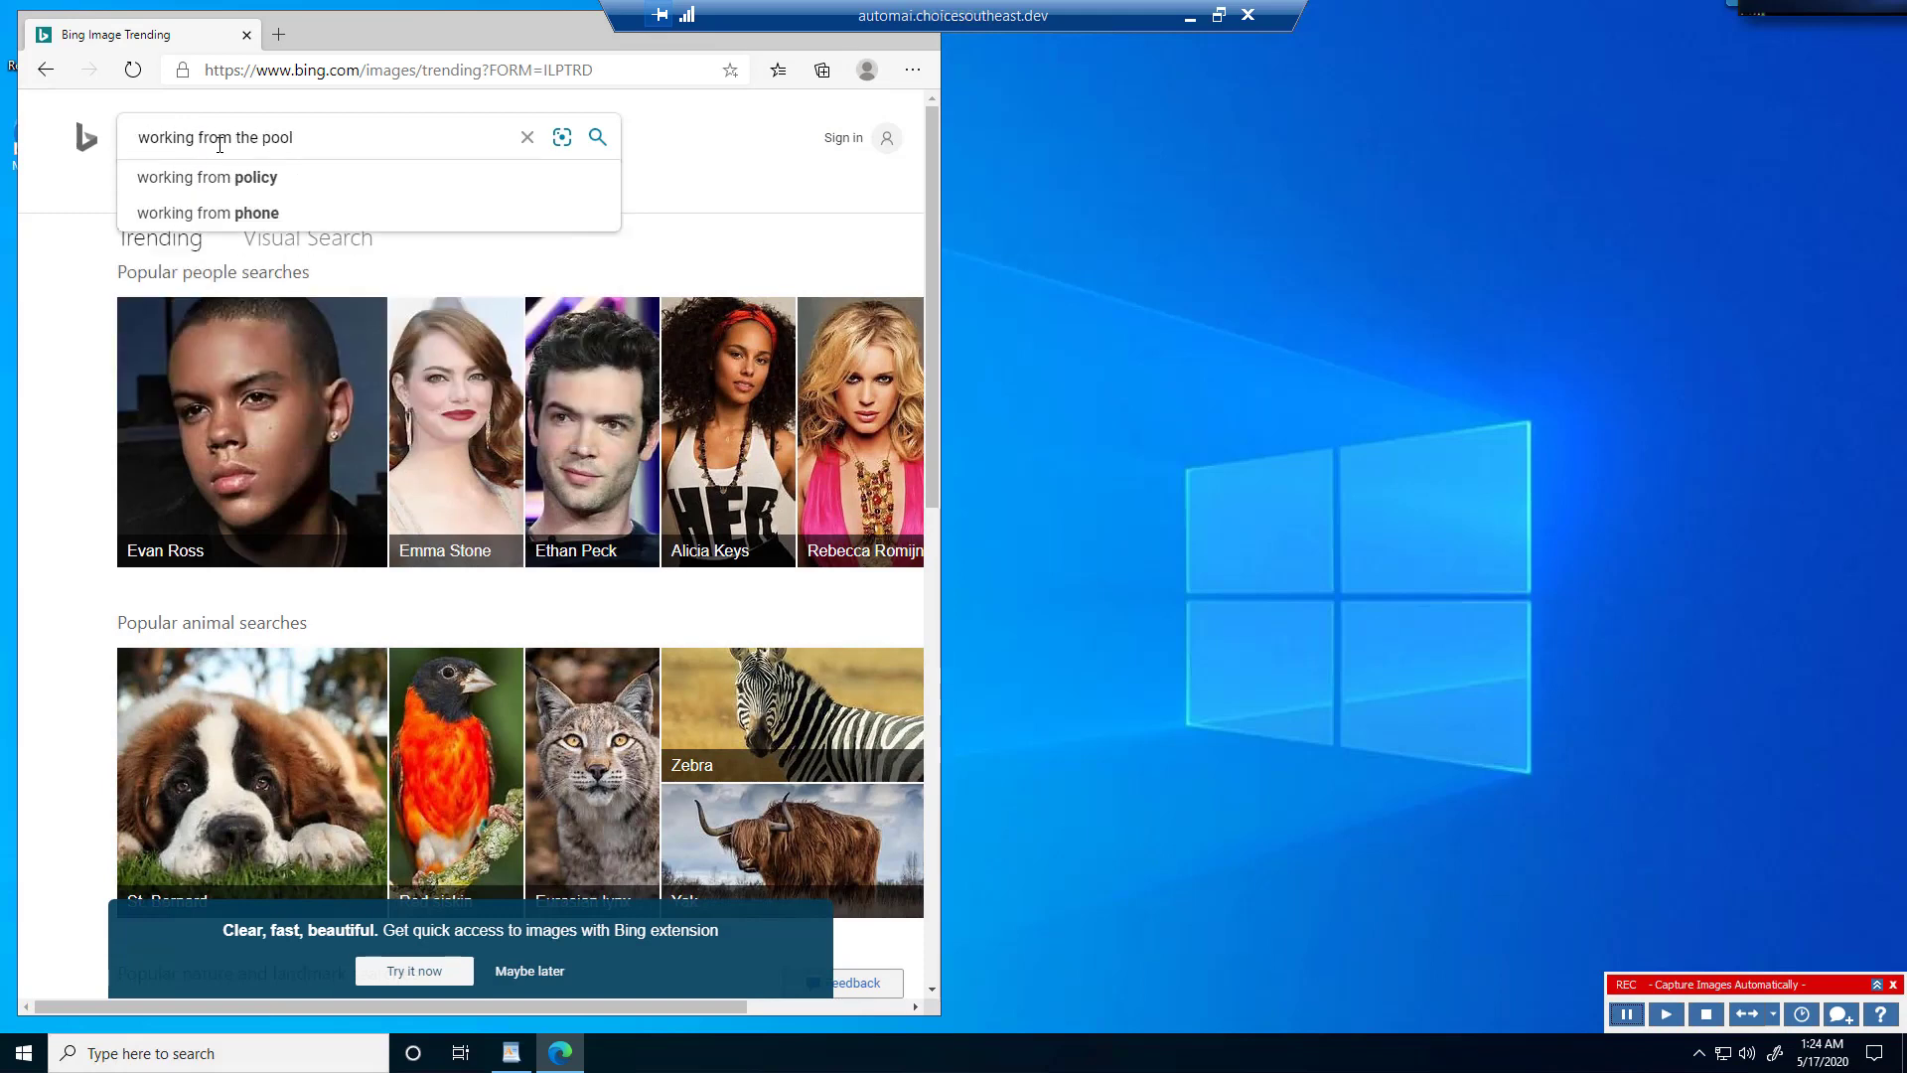
pyautogui.press('Return')
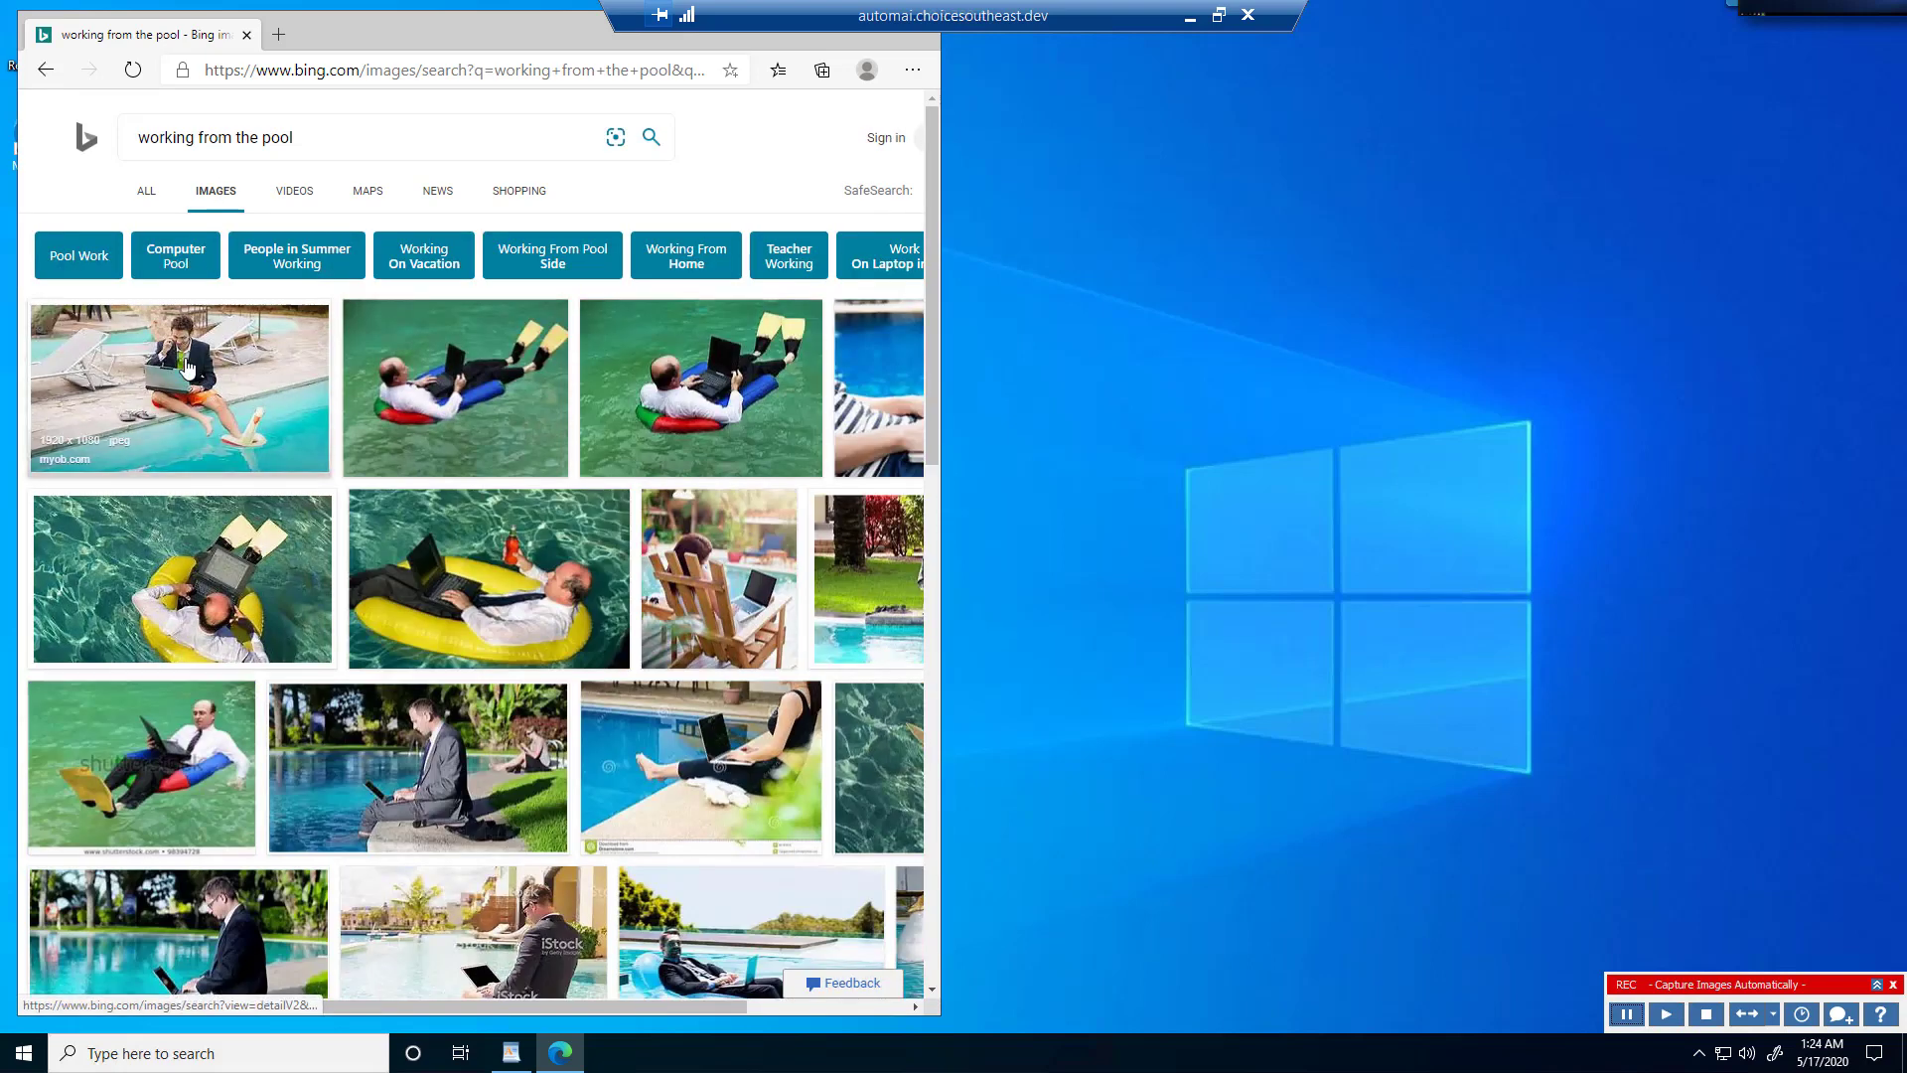
# - Copy the first image result, the man with a laptop at the poolside, and paste it below the text in the WordPad document
pyautogui.rightClick(187, 365)
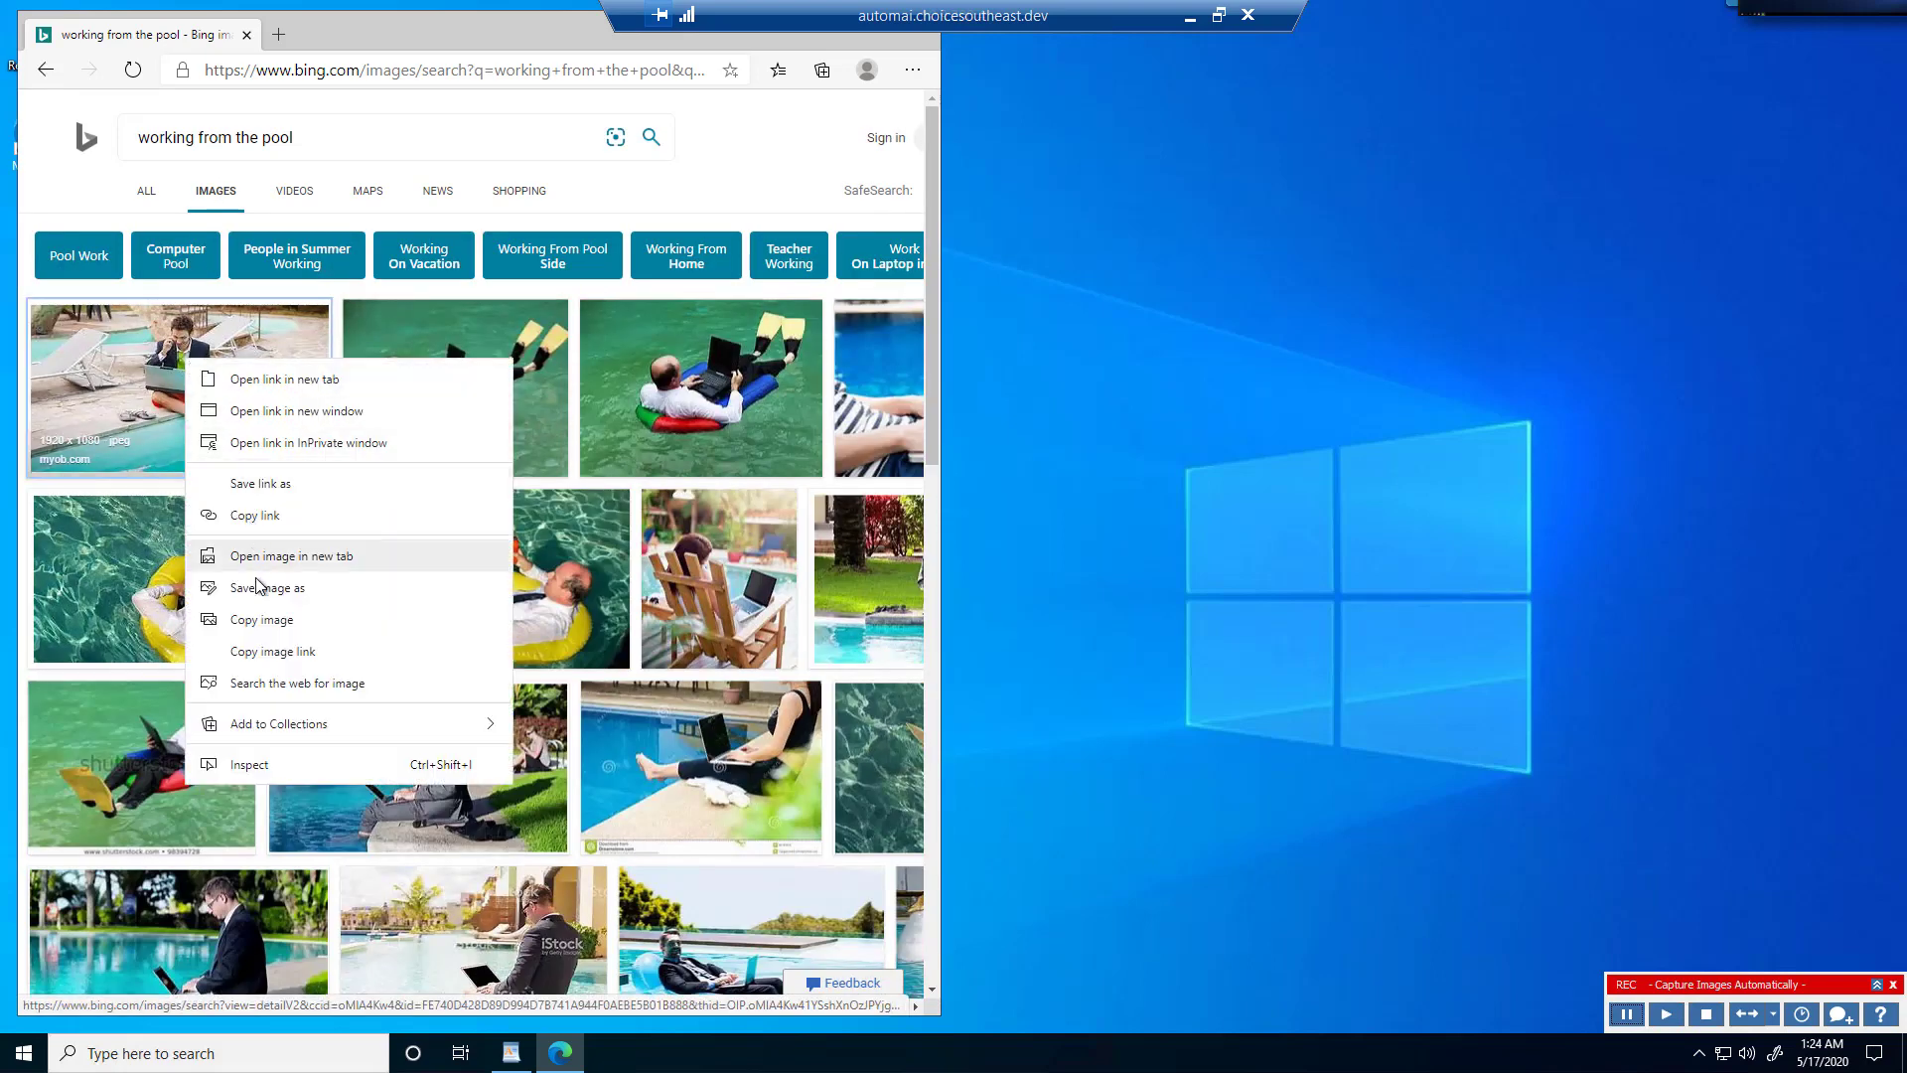
pyautogui.click(260, 623)
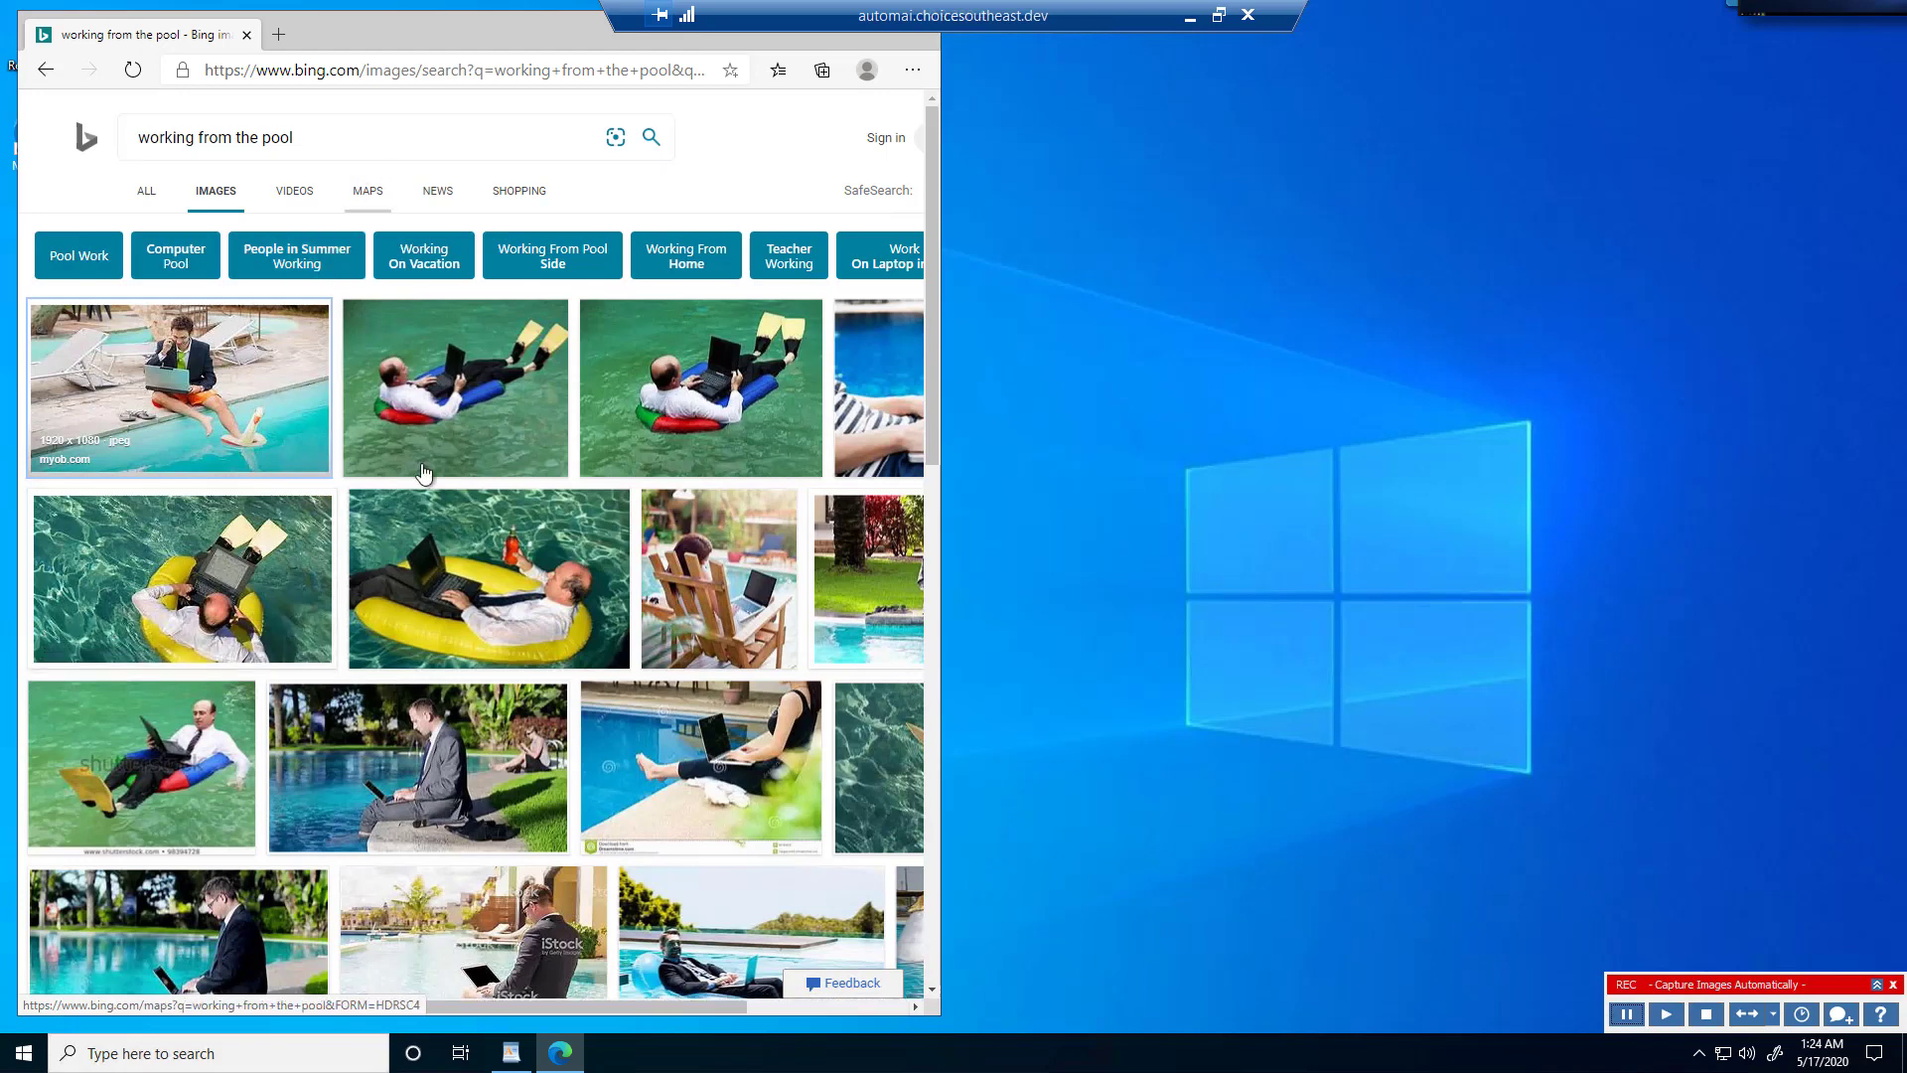
pyautogui.click(514, 1055)
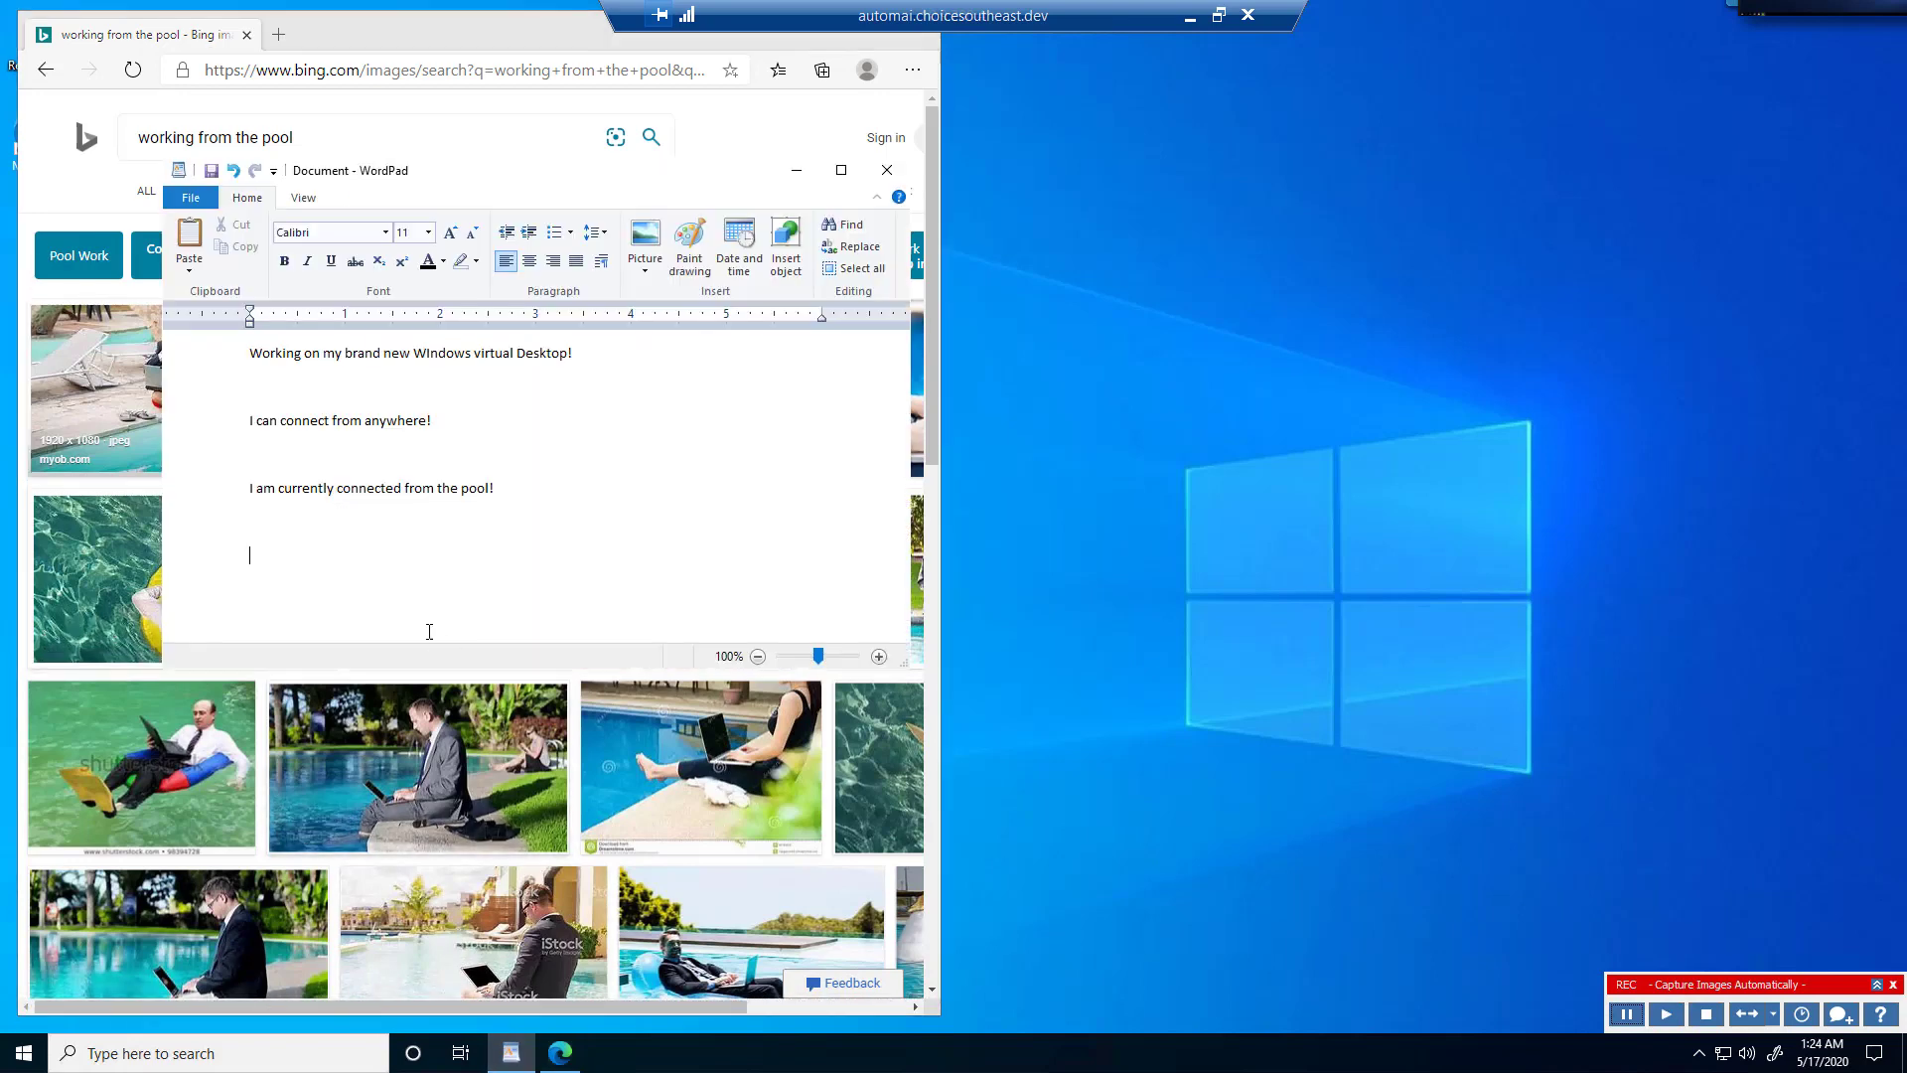
pyautogui.rightClick(311, 547)
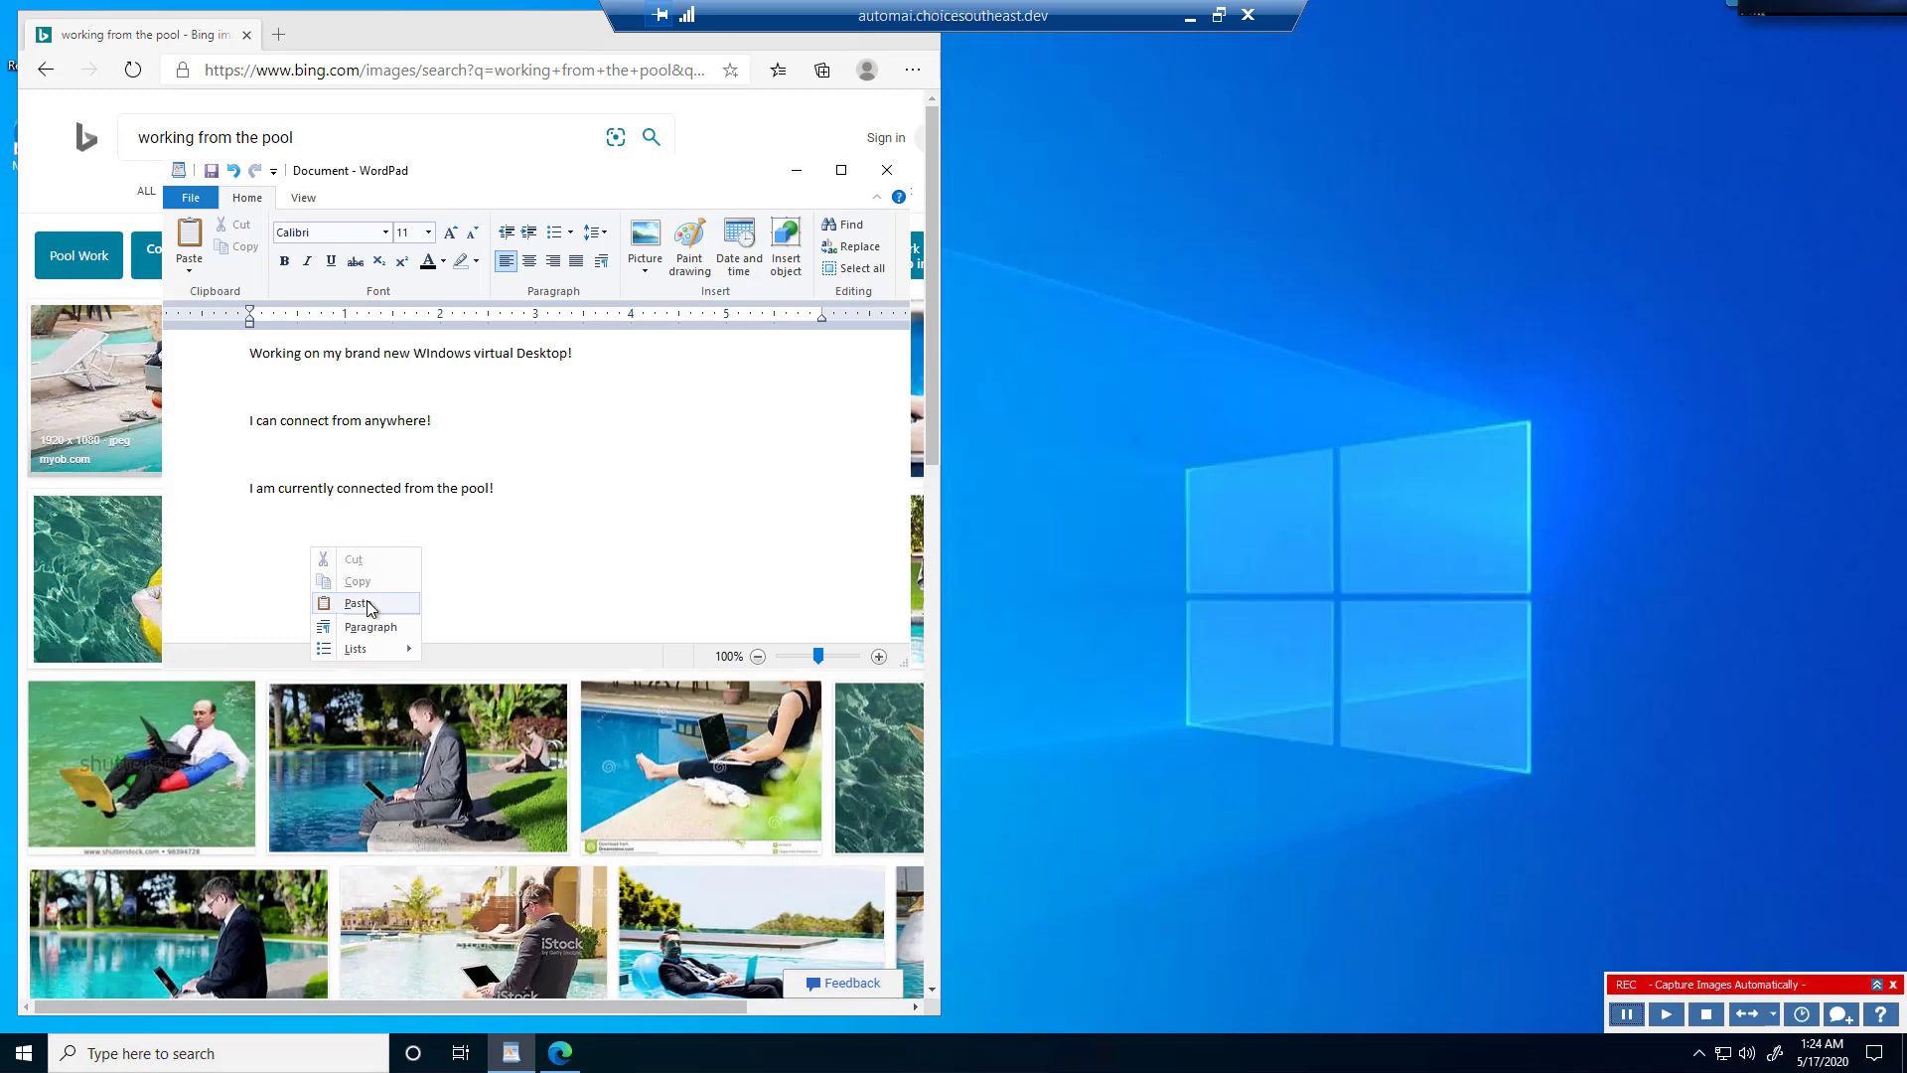
pyautogui.click(367, 600)
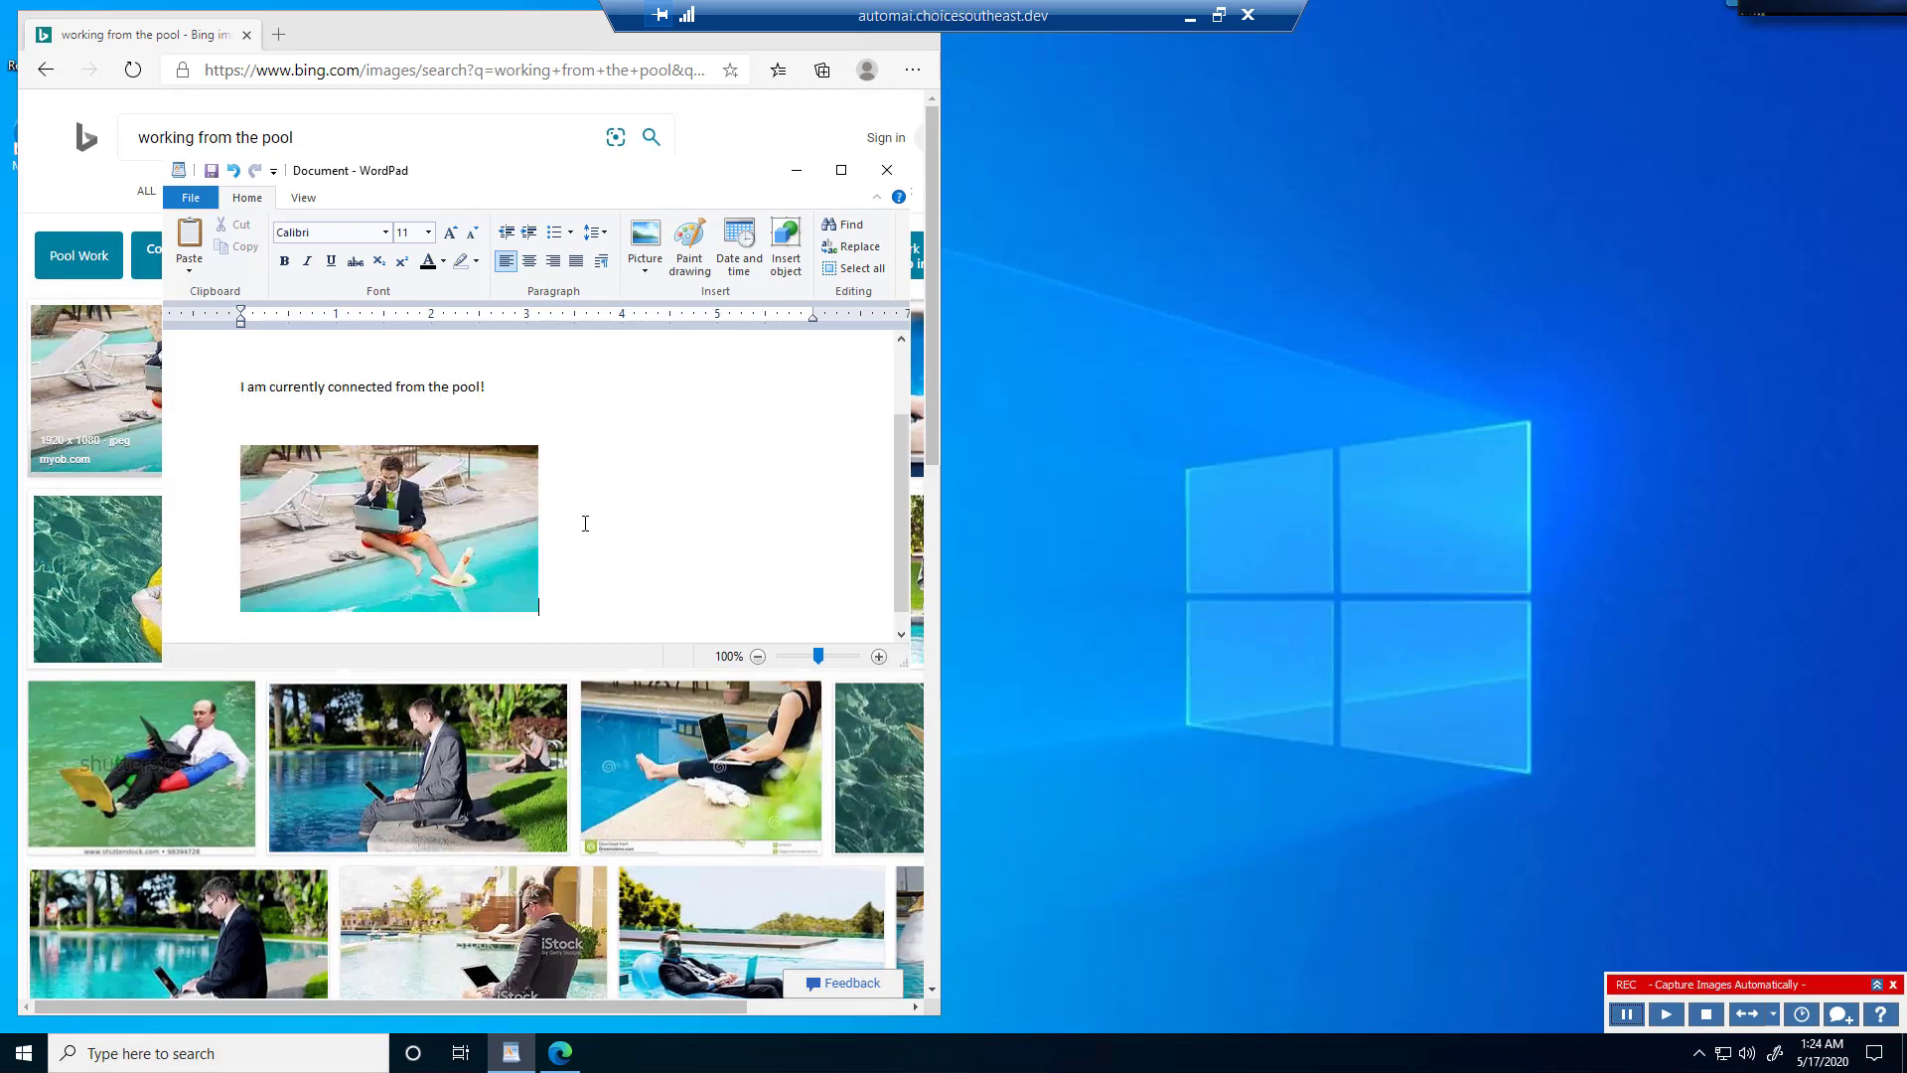
# - Close WordPad without saving the document and close the Edge browser window
pyautogui.click(879, 183)
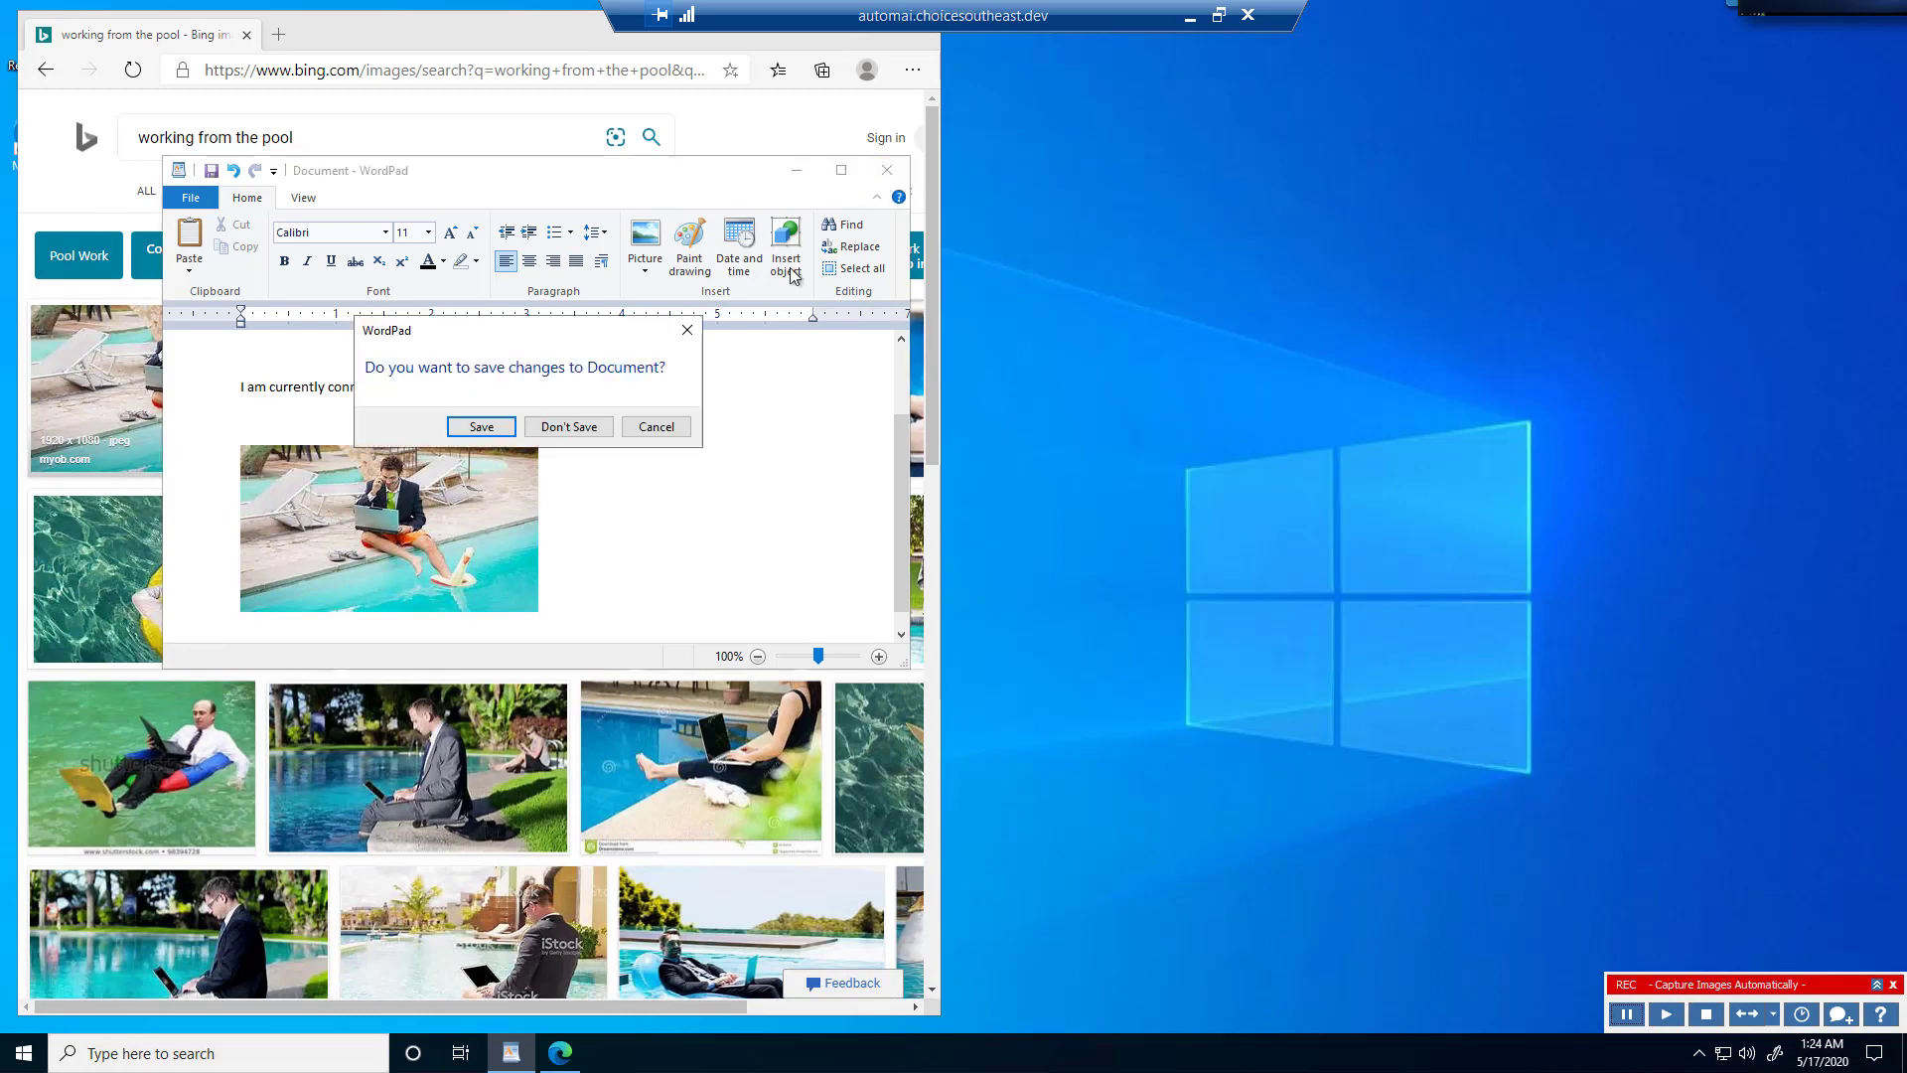
pyautogui.click(577, 427)
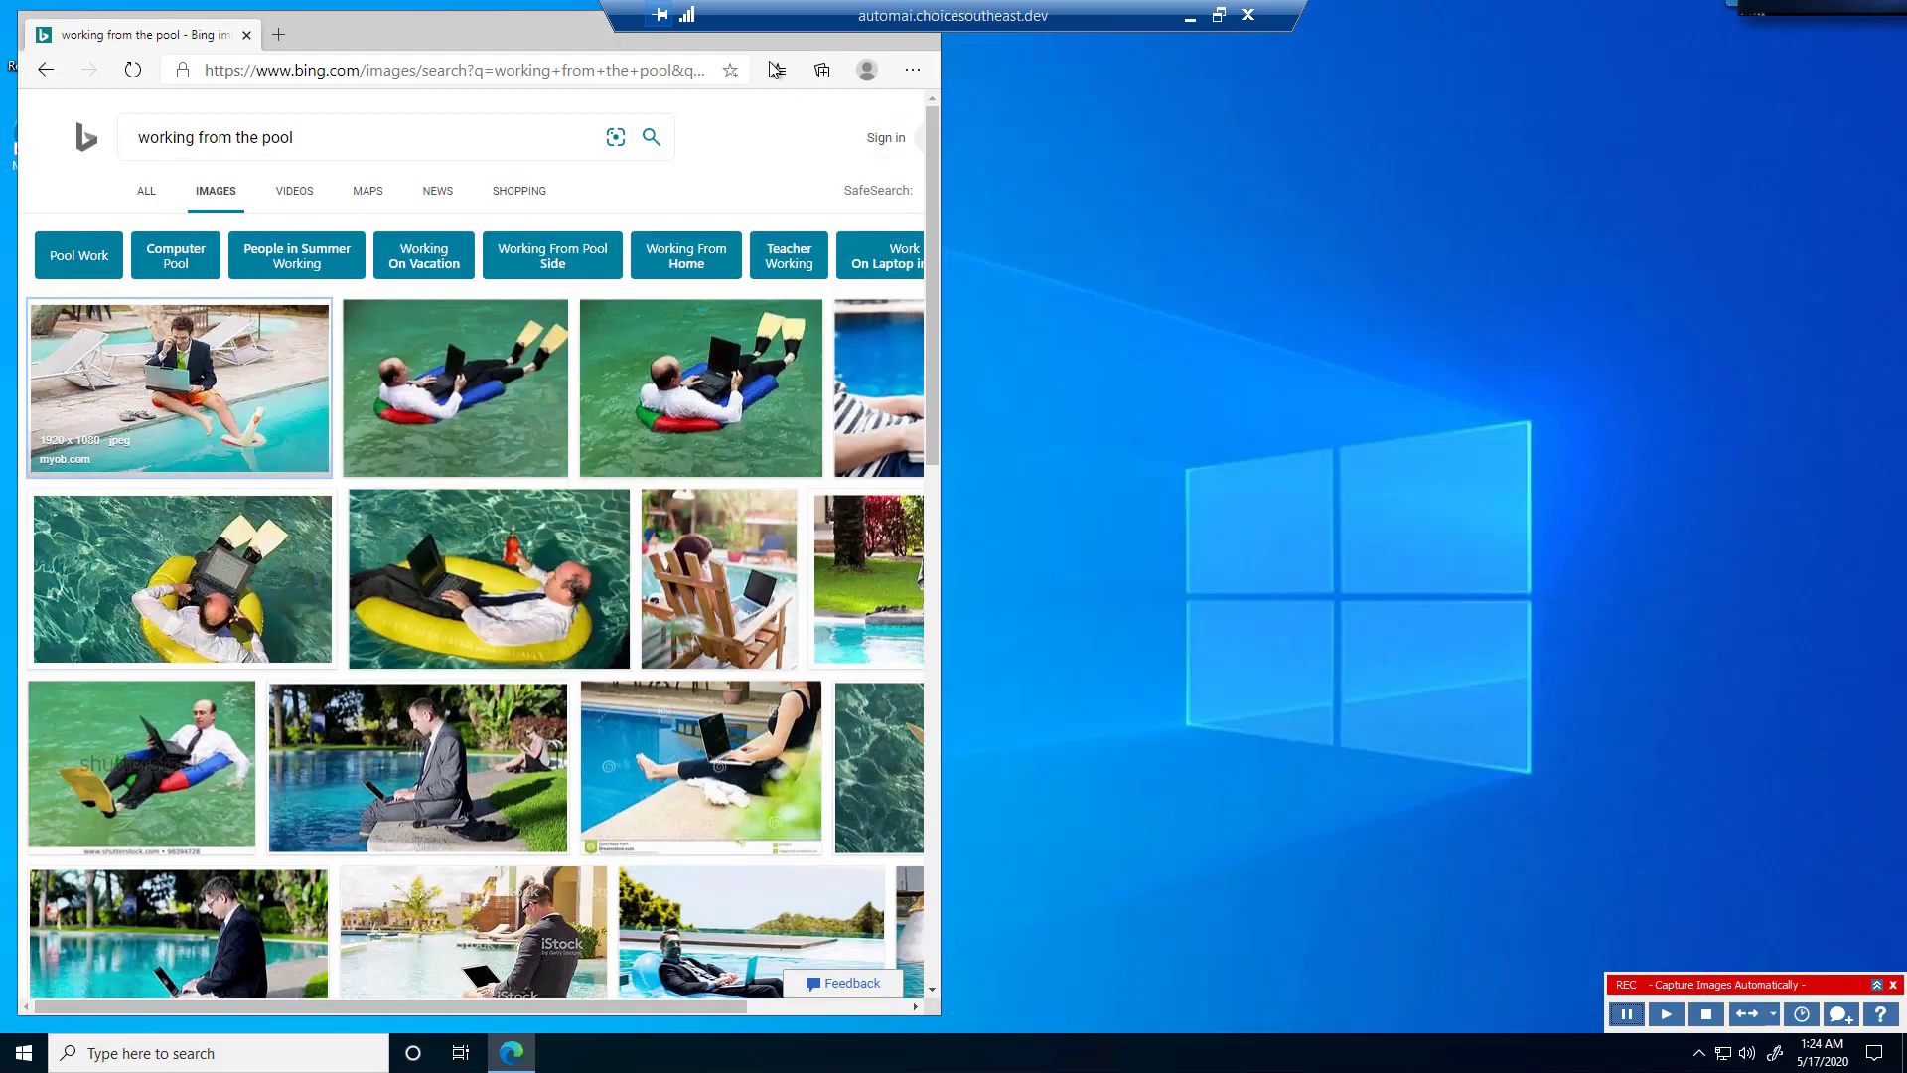
pyautogui.moveTo(605, 51); pyautogui.dragTo(855, 178)
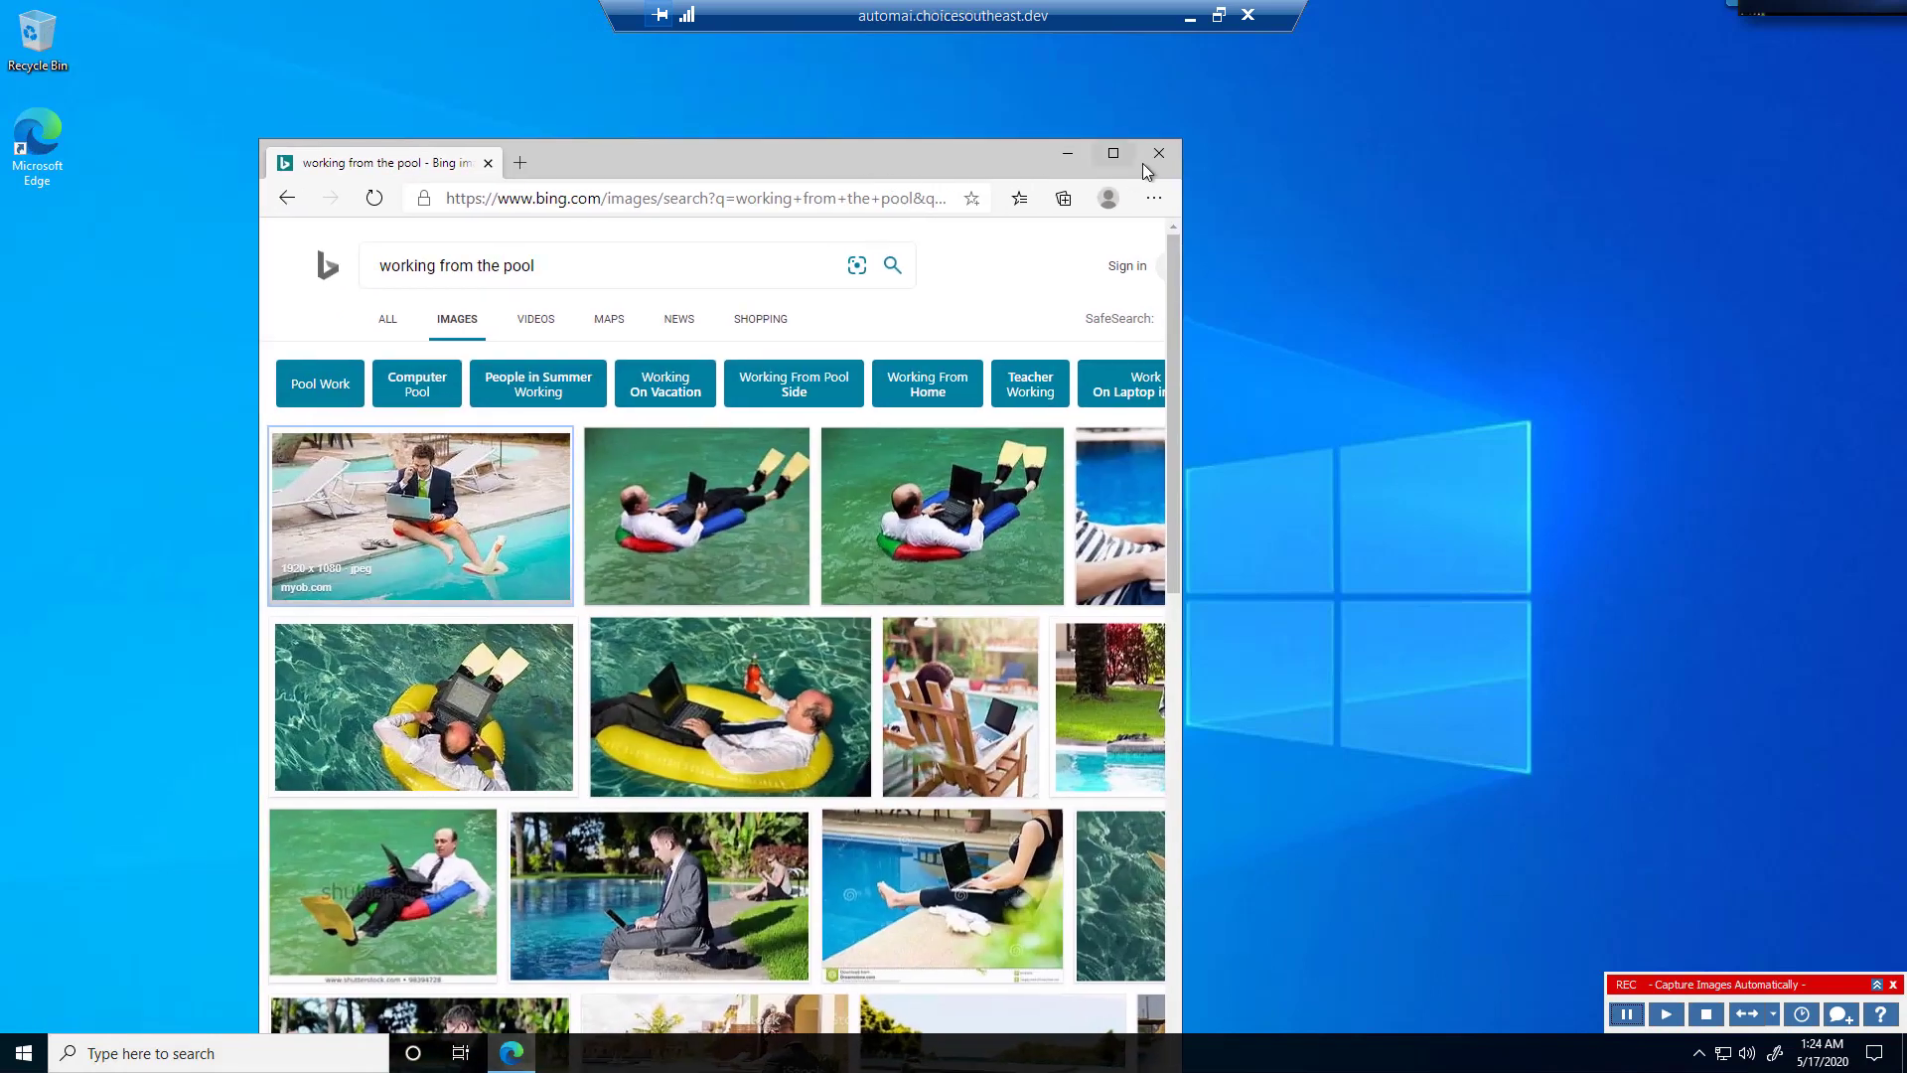
pyautogui.click(1165, 151)
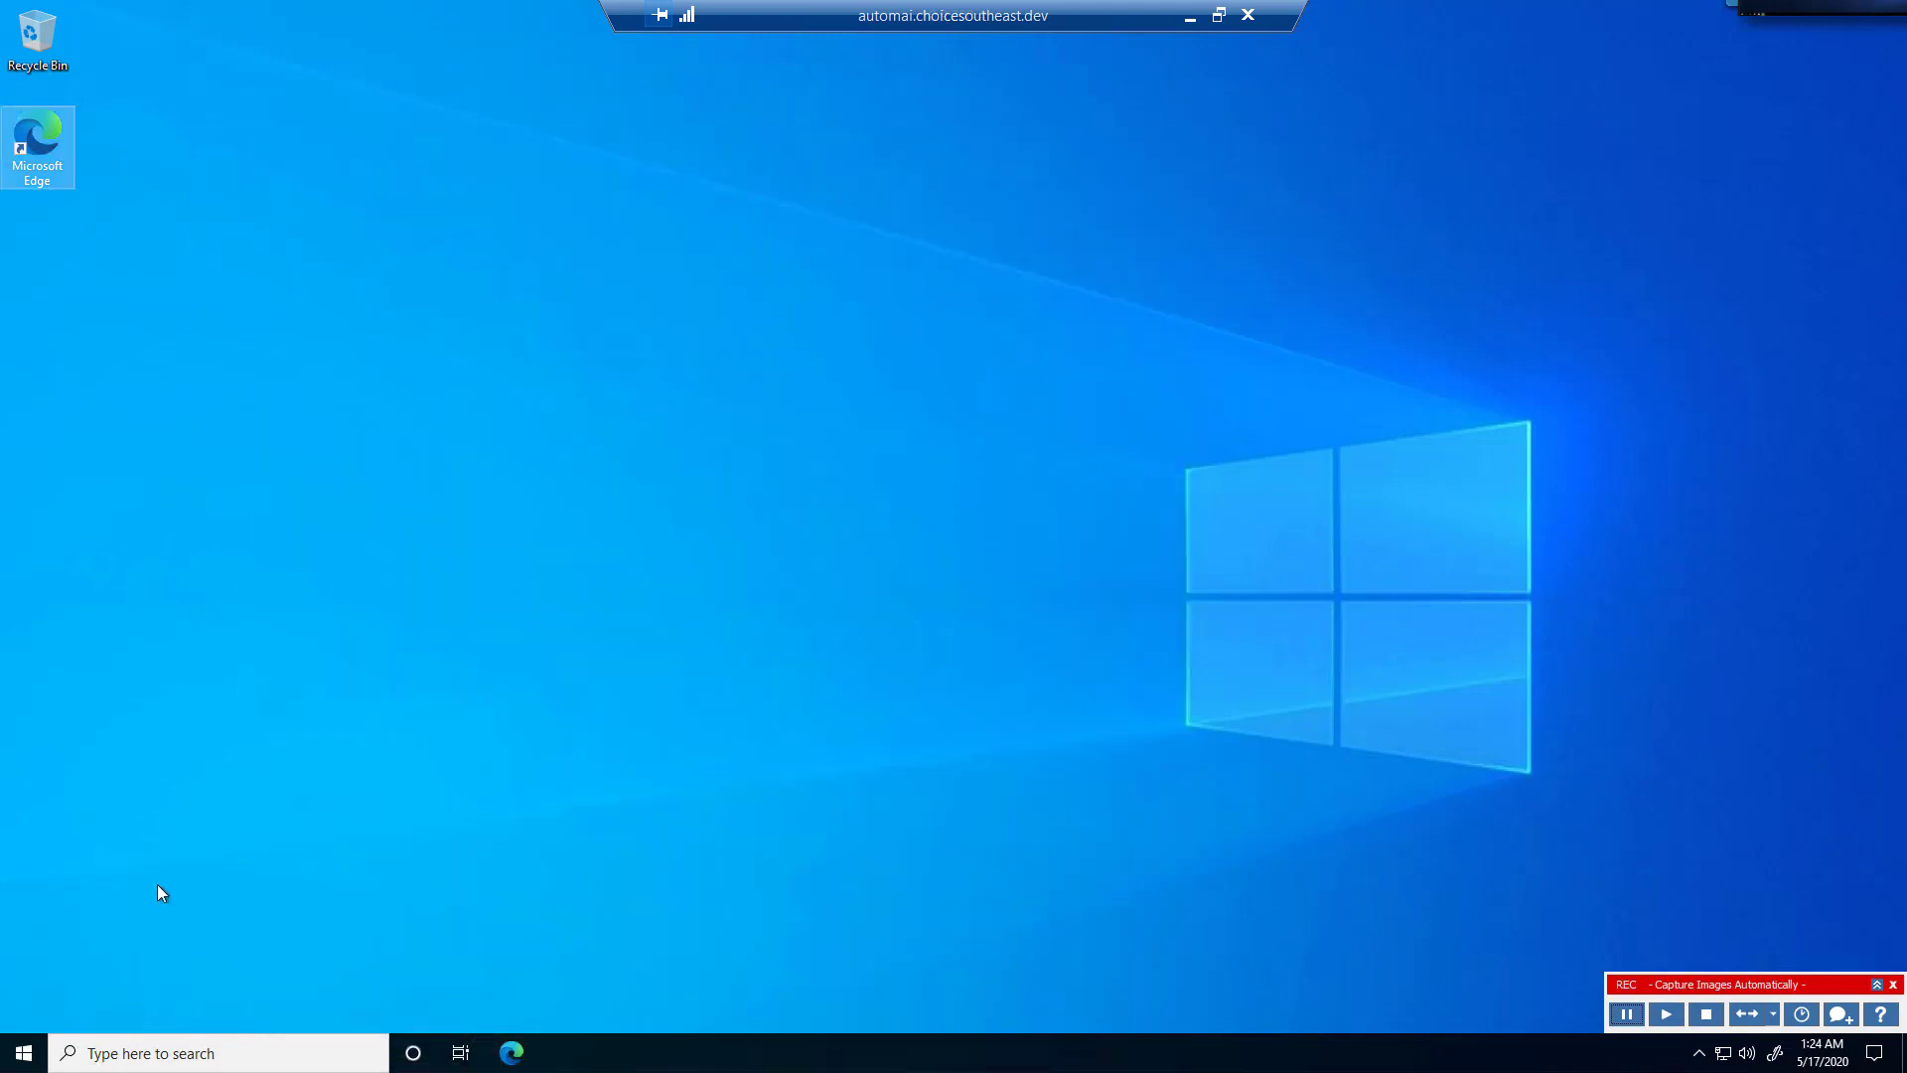
# - Sign out of the virtual desktop session
pyautogui.rightClick(22, 1053)
pyautogui.moveTo(175, 999)
pyautogui.click(340, 1036)
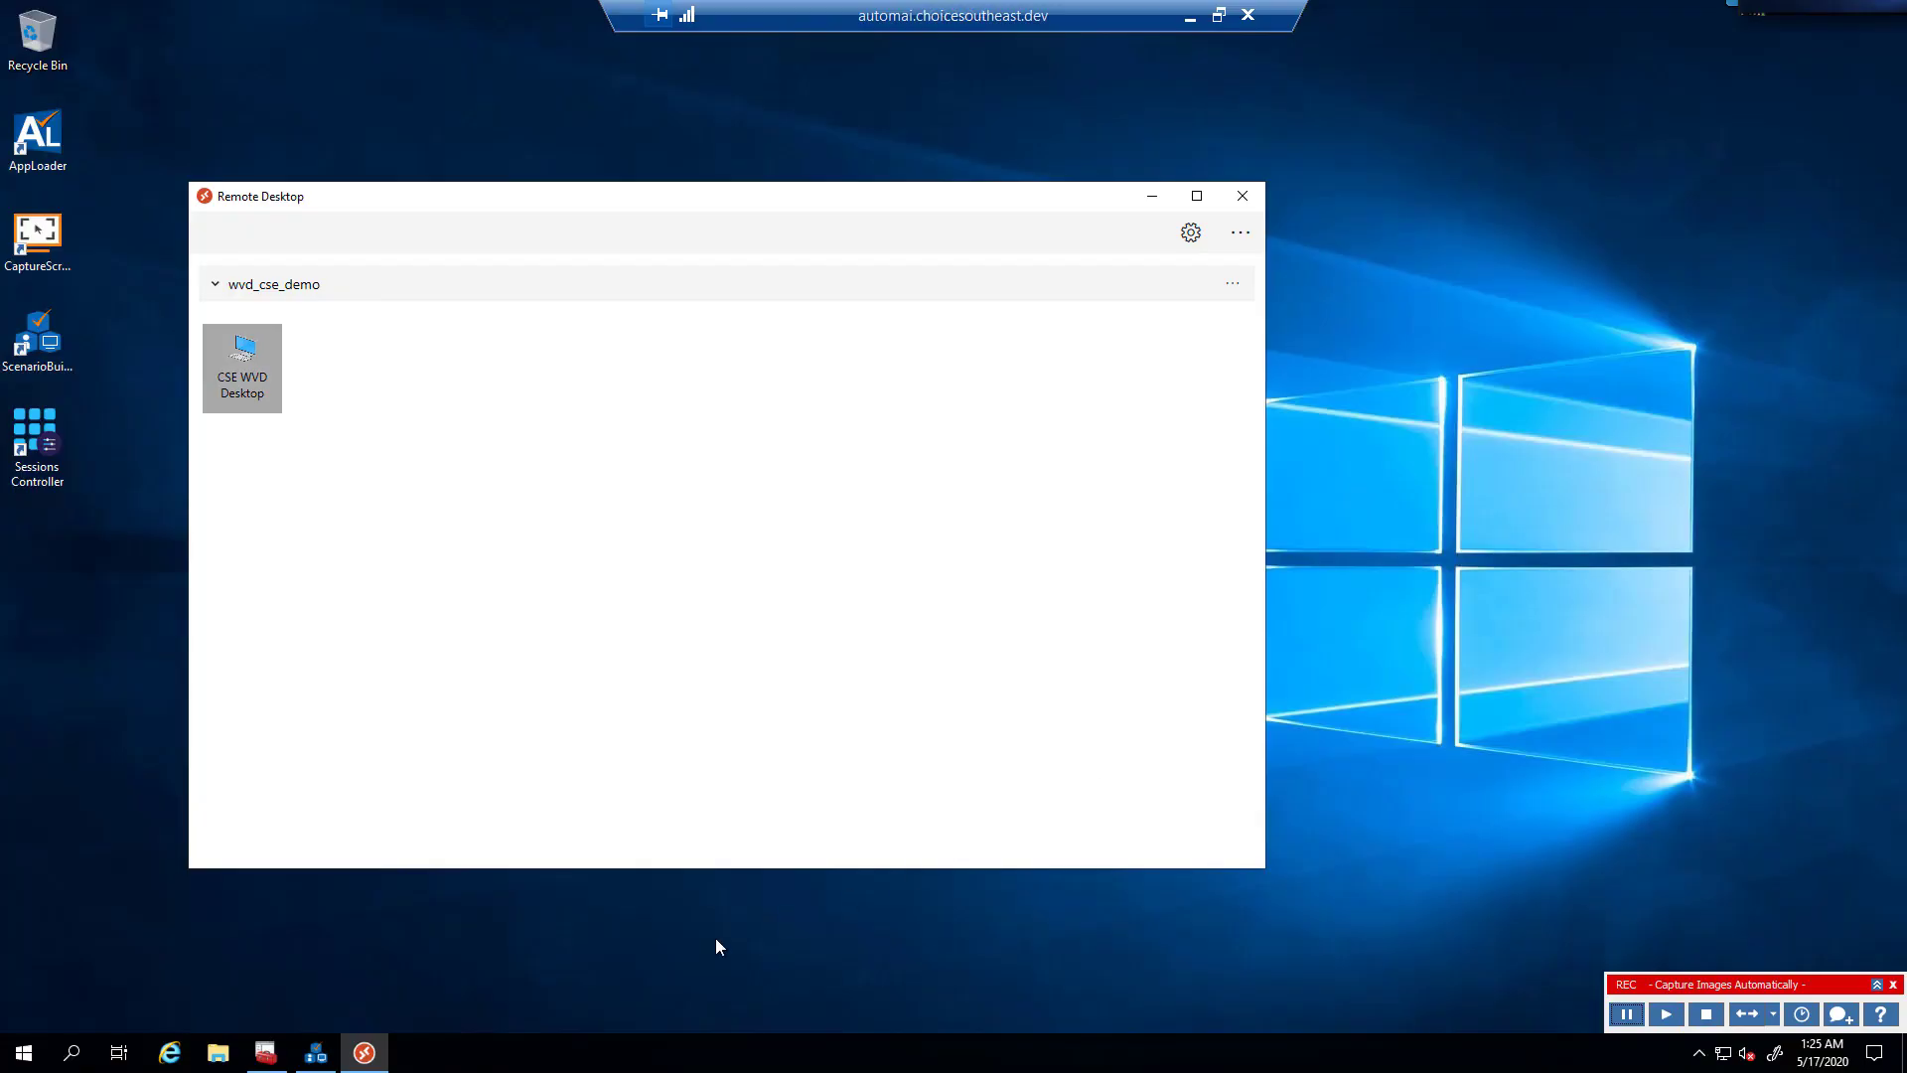
# - Stop the scenario recording and maximize the ScenarioBuilder window
pyautogui.click(316, 1053)
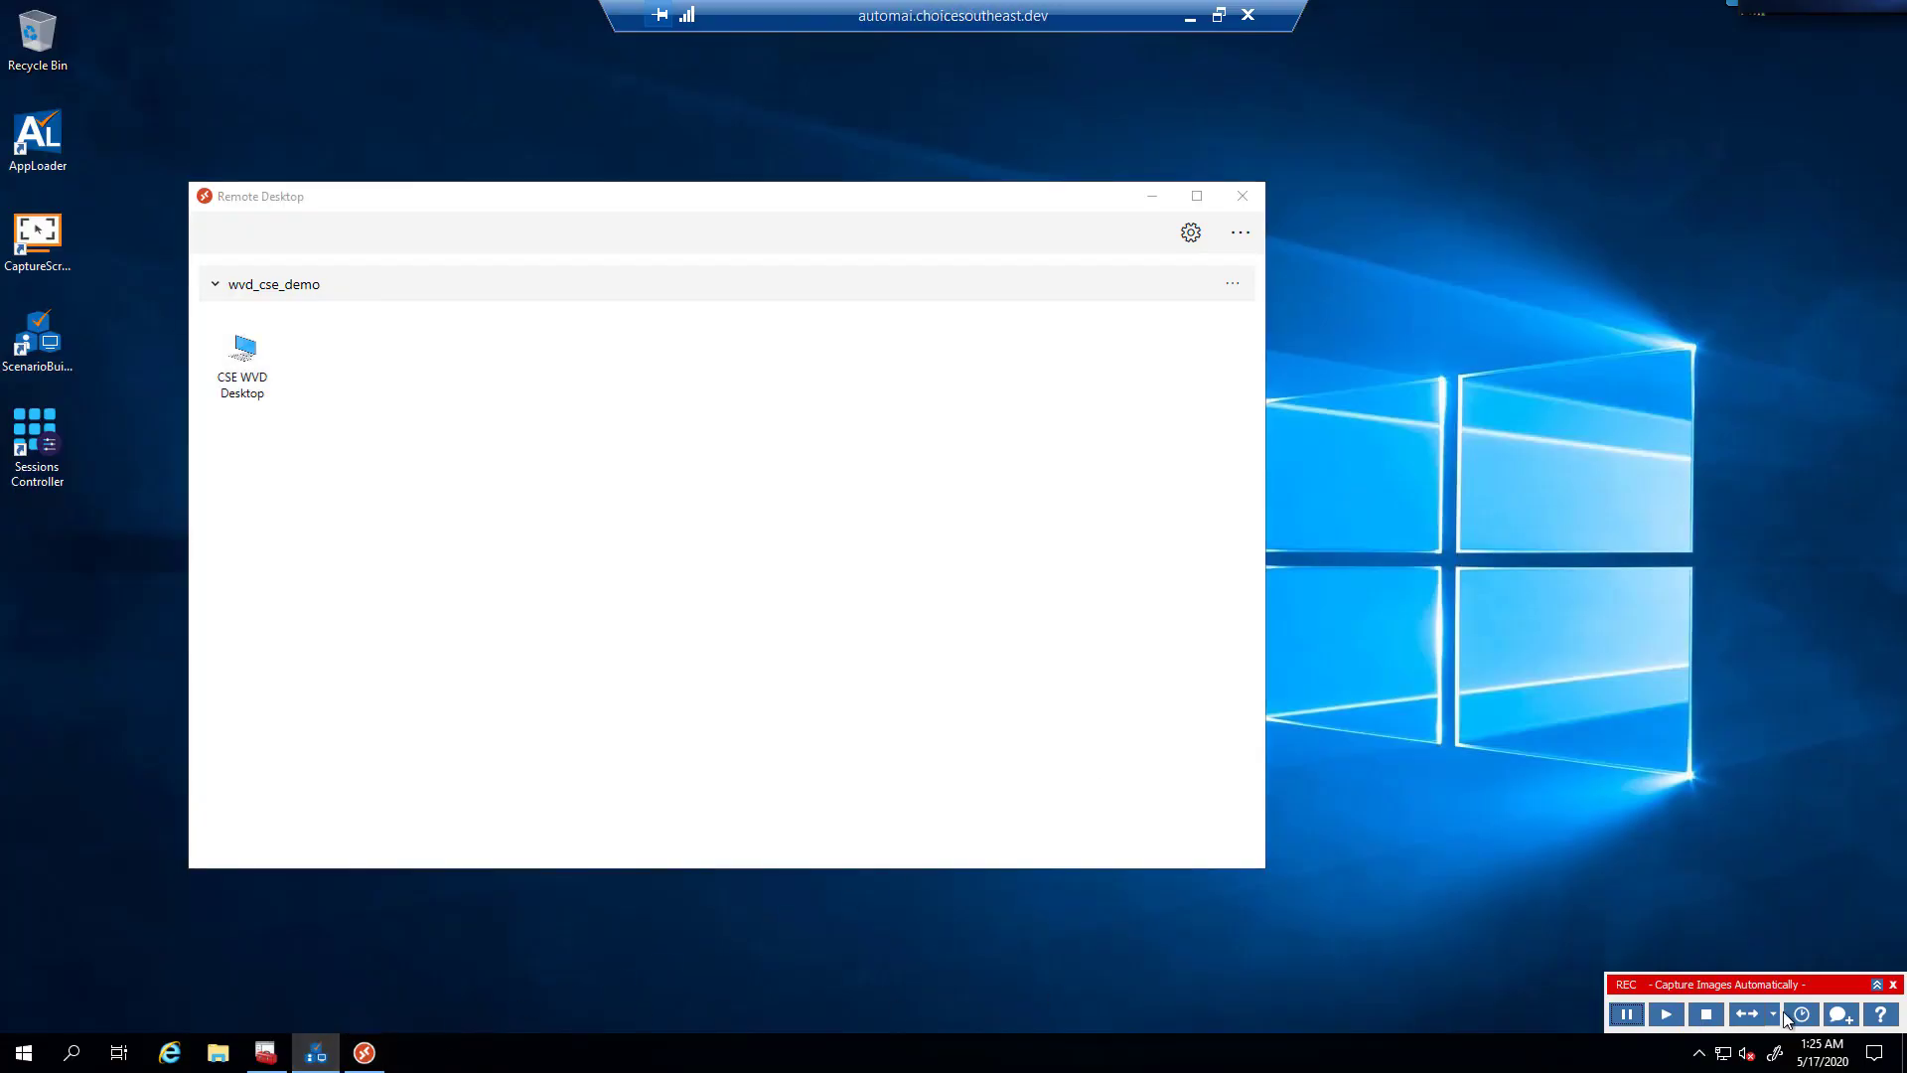
pyautogui.click(1707, 1013)
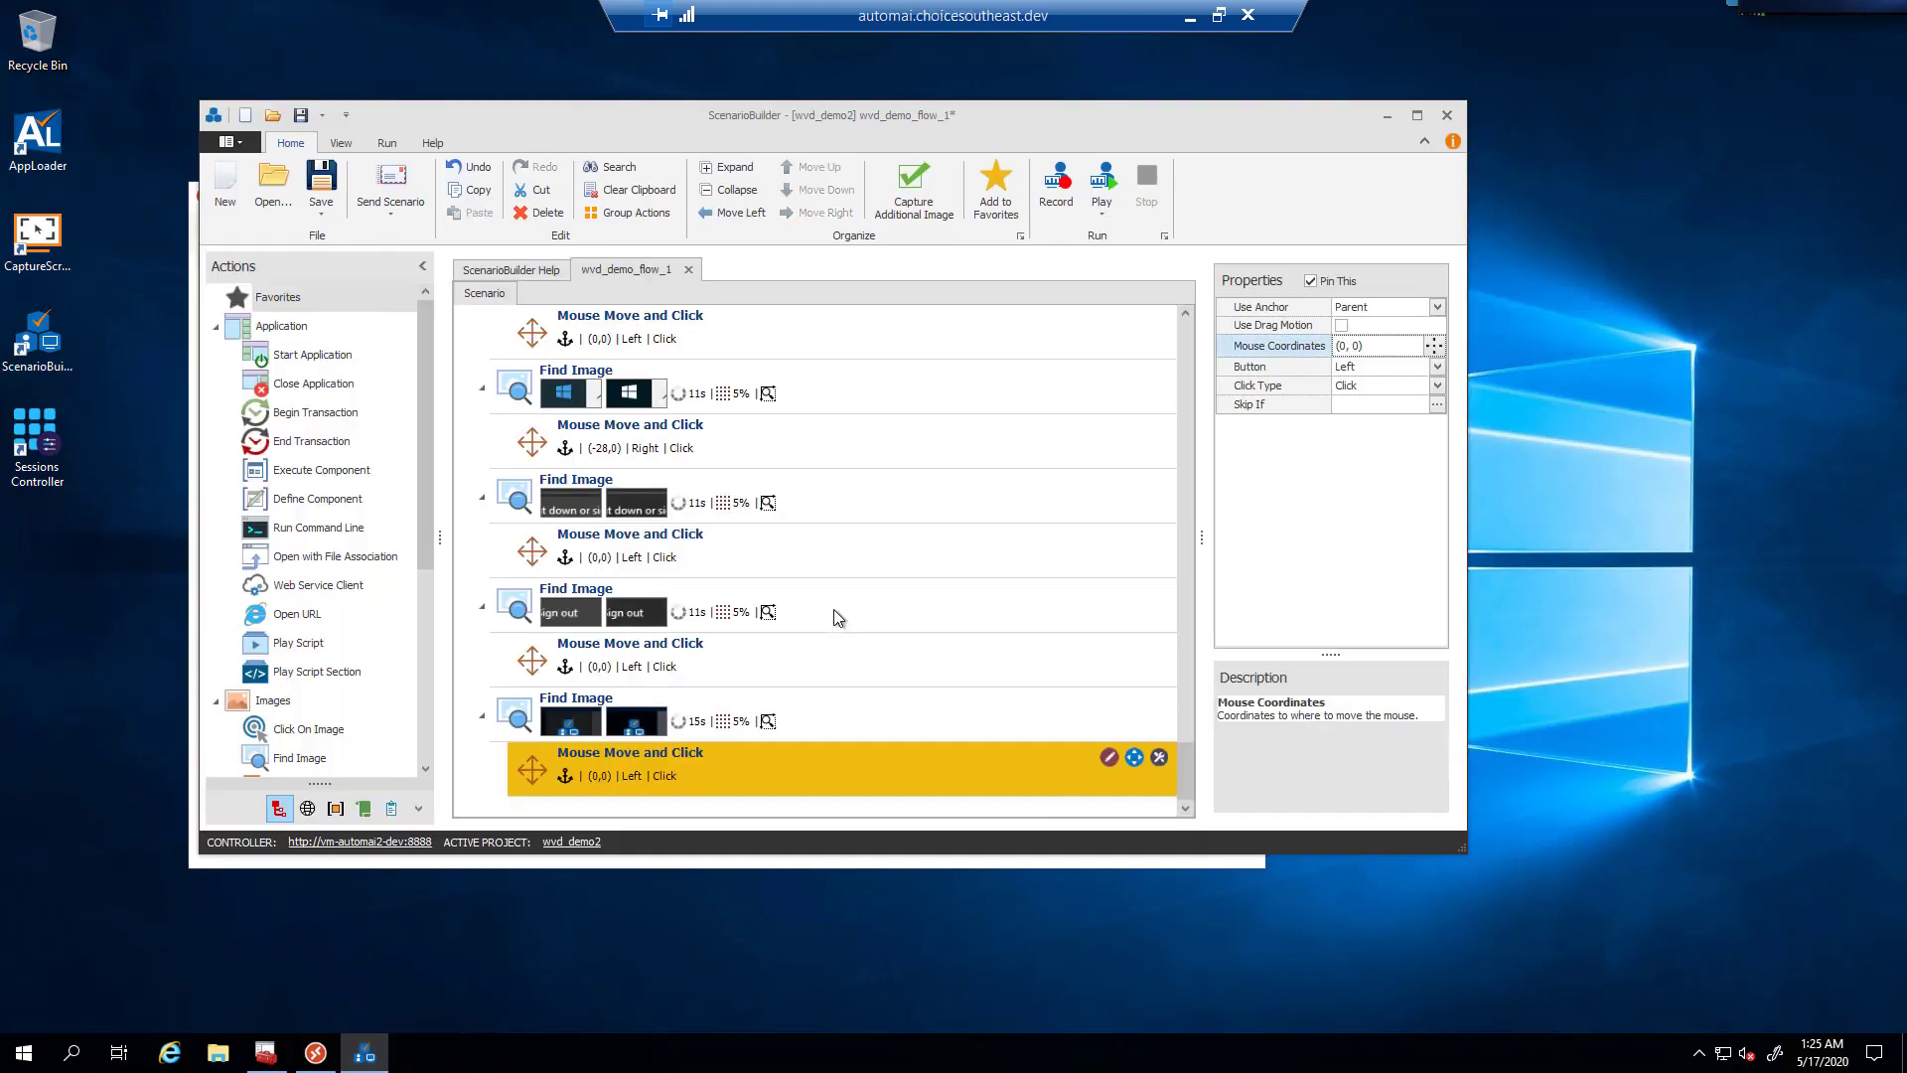
pyautogui.click(1417, 115)
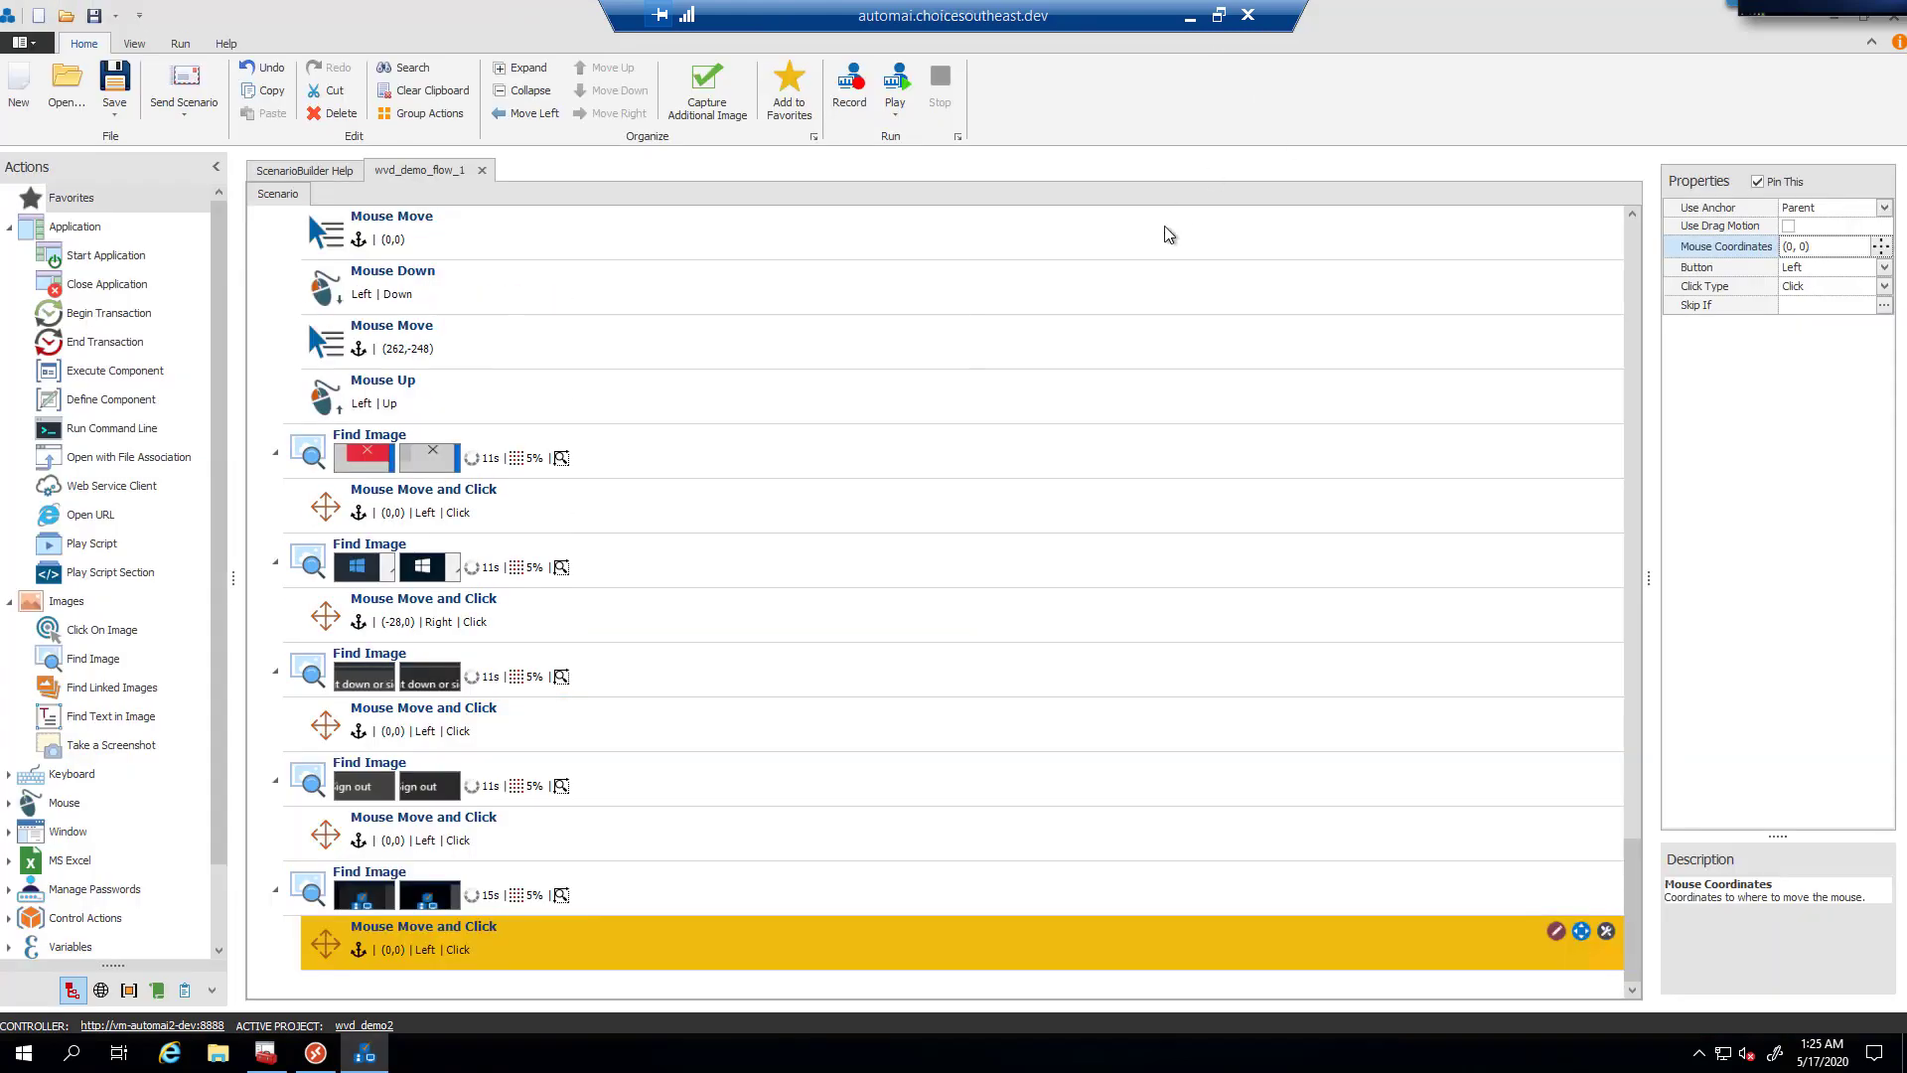
# - Review the recorded actions of wvd_demo_flow_1 from the first Find Image through the image copy and paste actions
pyautogui.moveTo(1625, 862); pyautogui.dragTo(1631, 210)
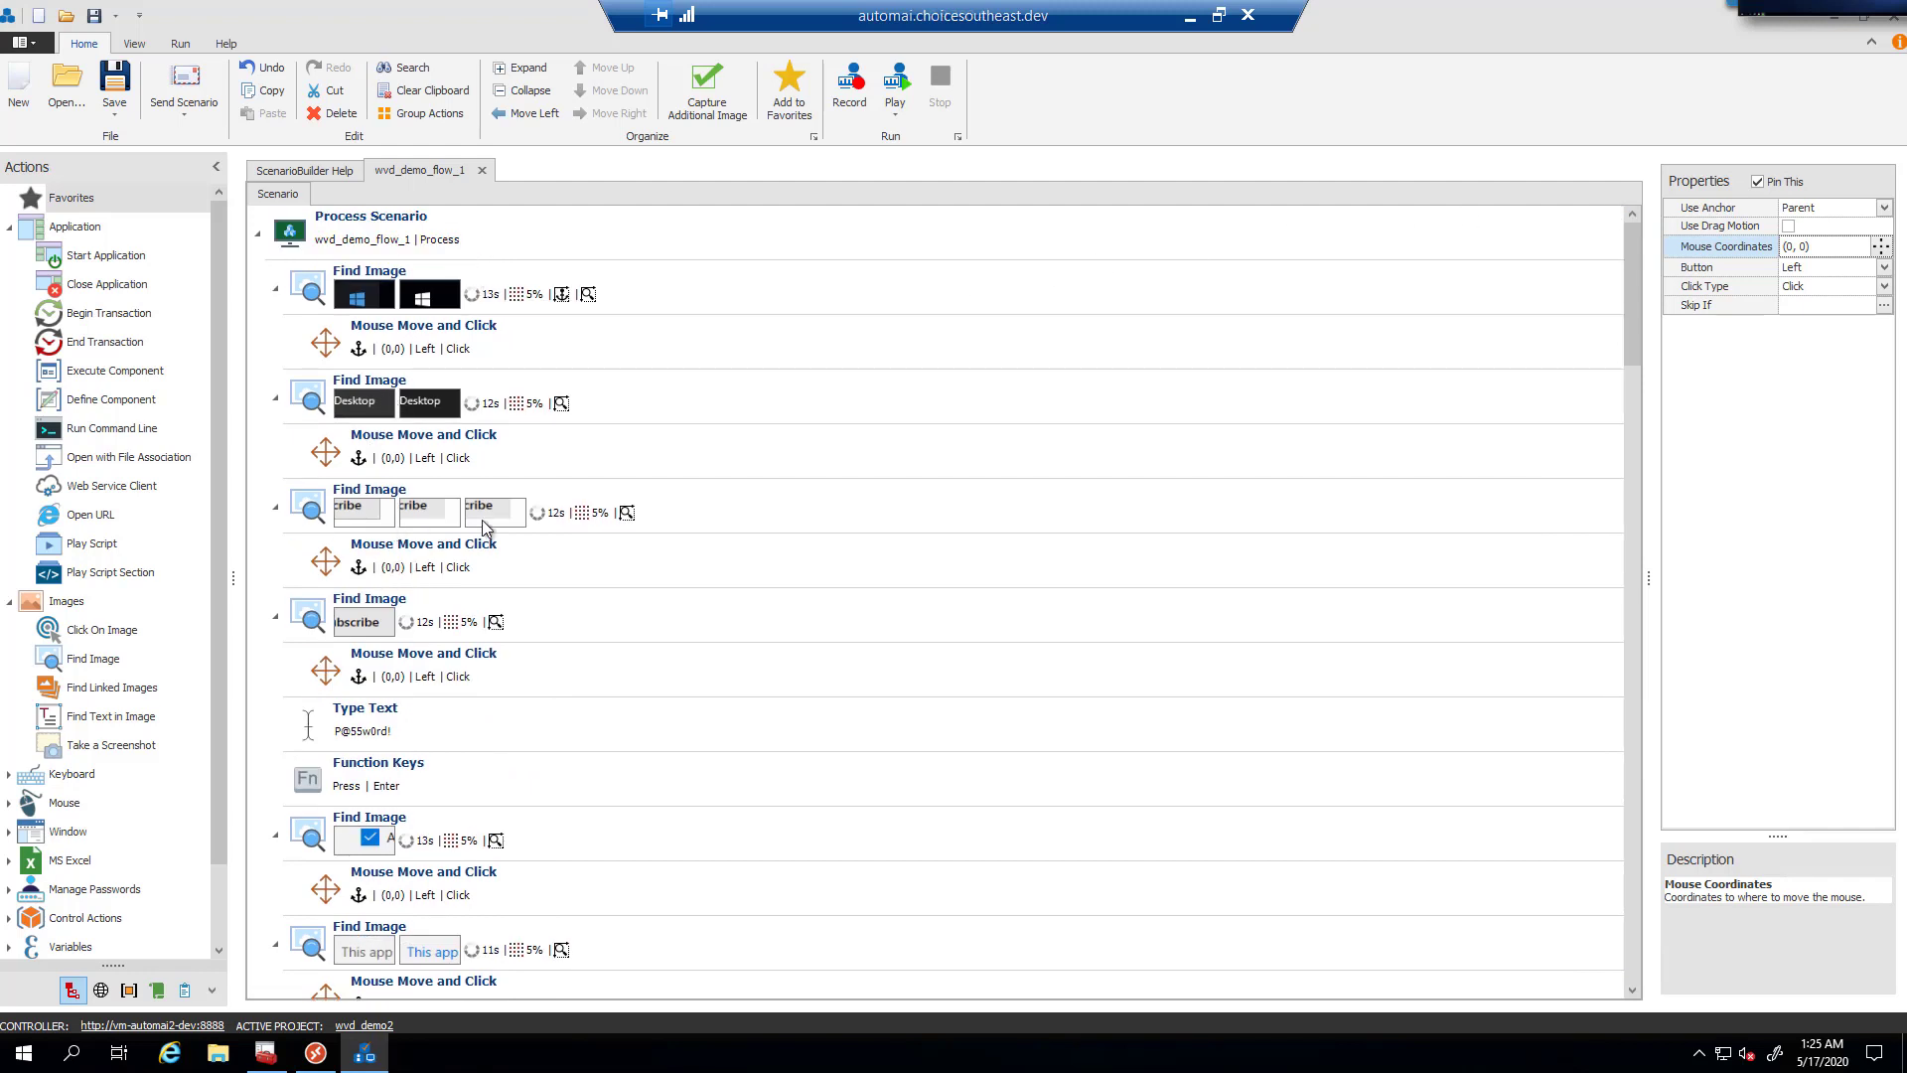
pyautogui.moveTo(1630, 321); pyautogui.dragTo(1627, 677)
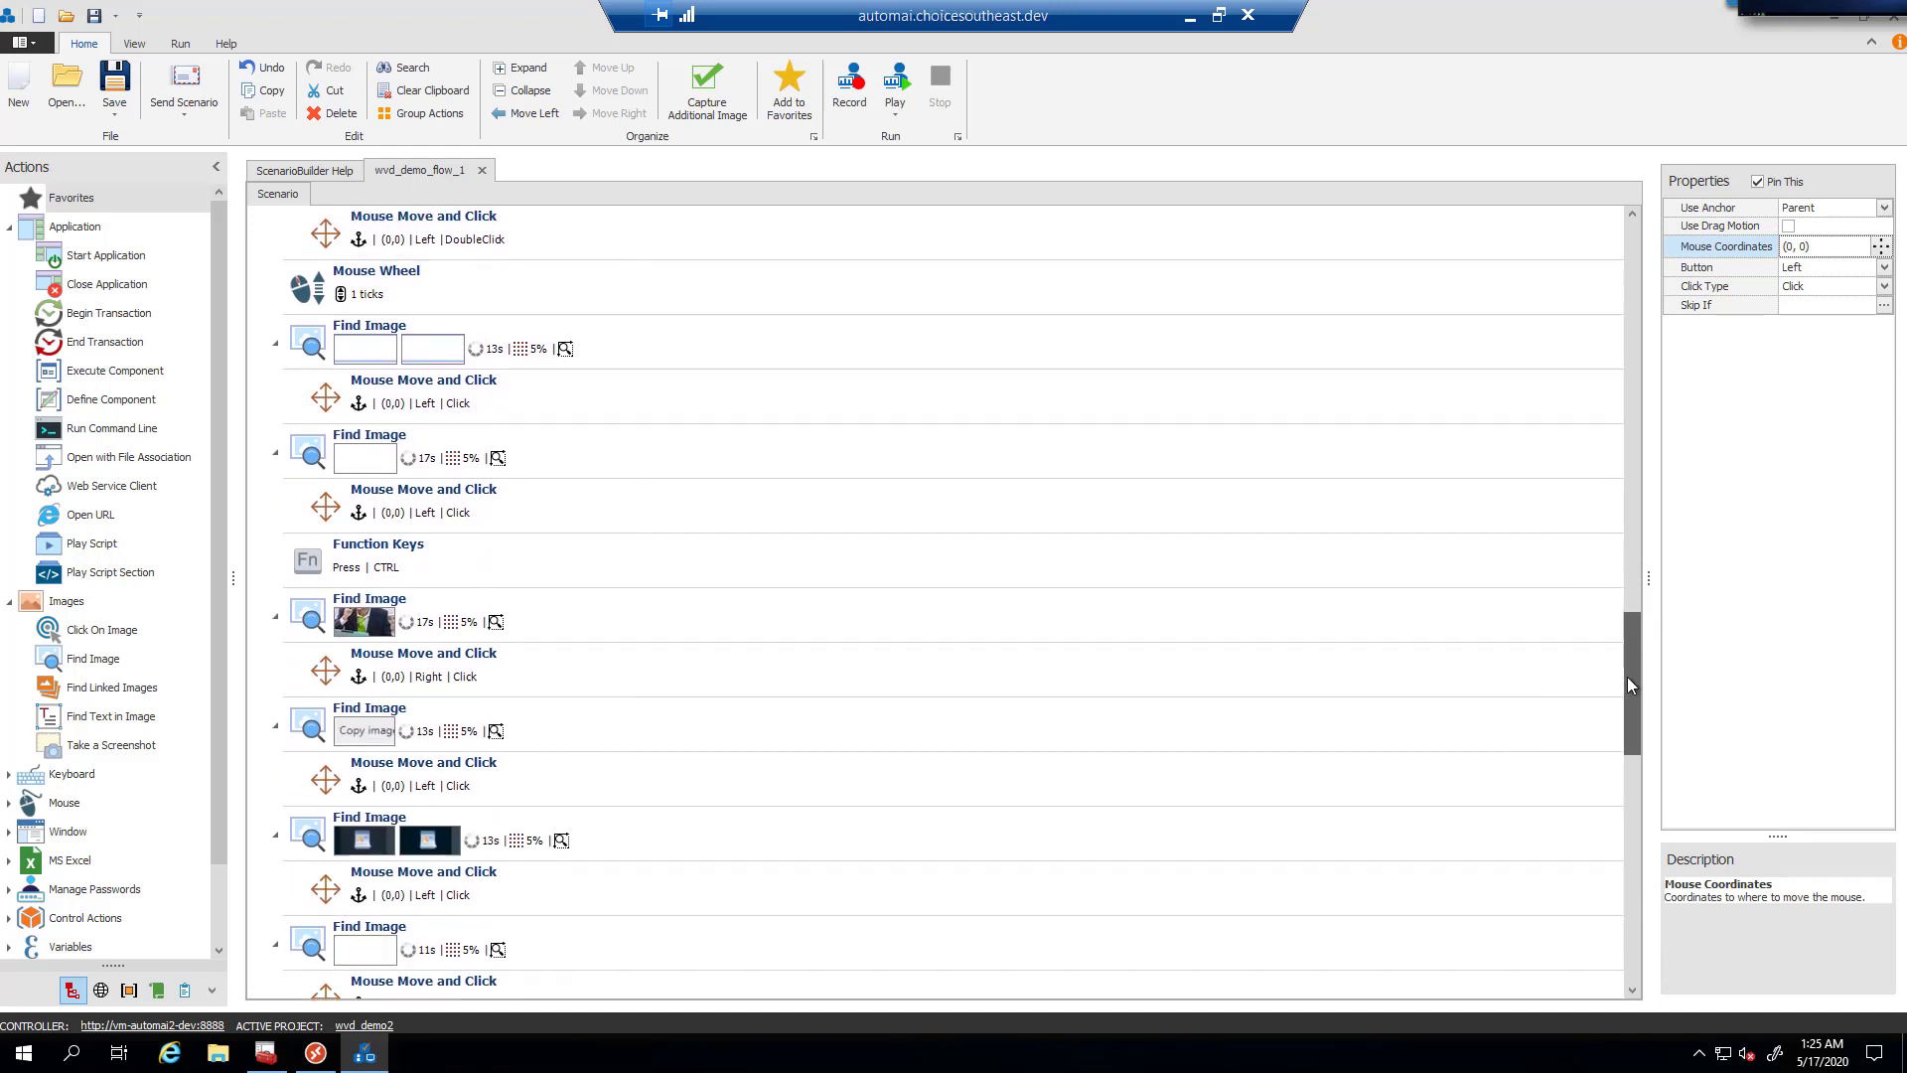
pyautogui.click(363, 624)
pyautogui.moveTo(1636, 643); pyautogui.dragTo(1636, 682)
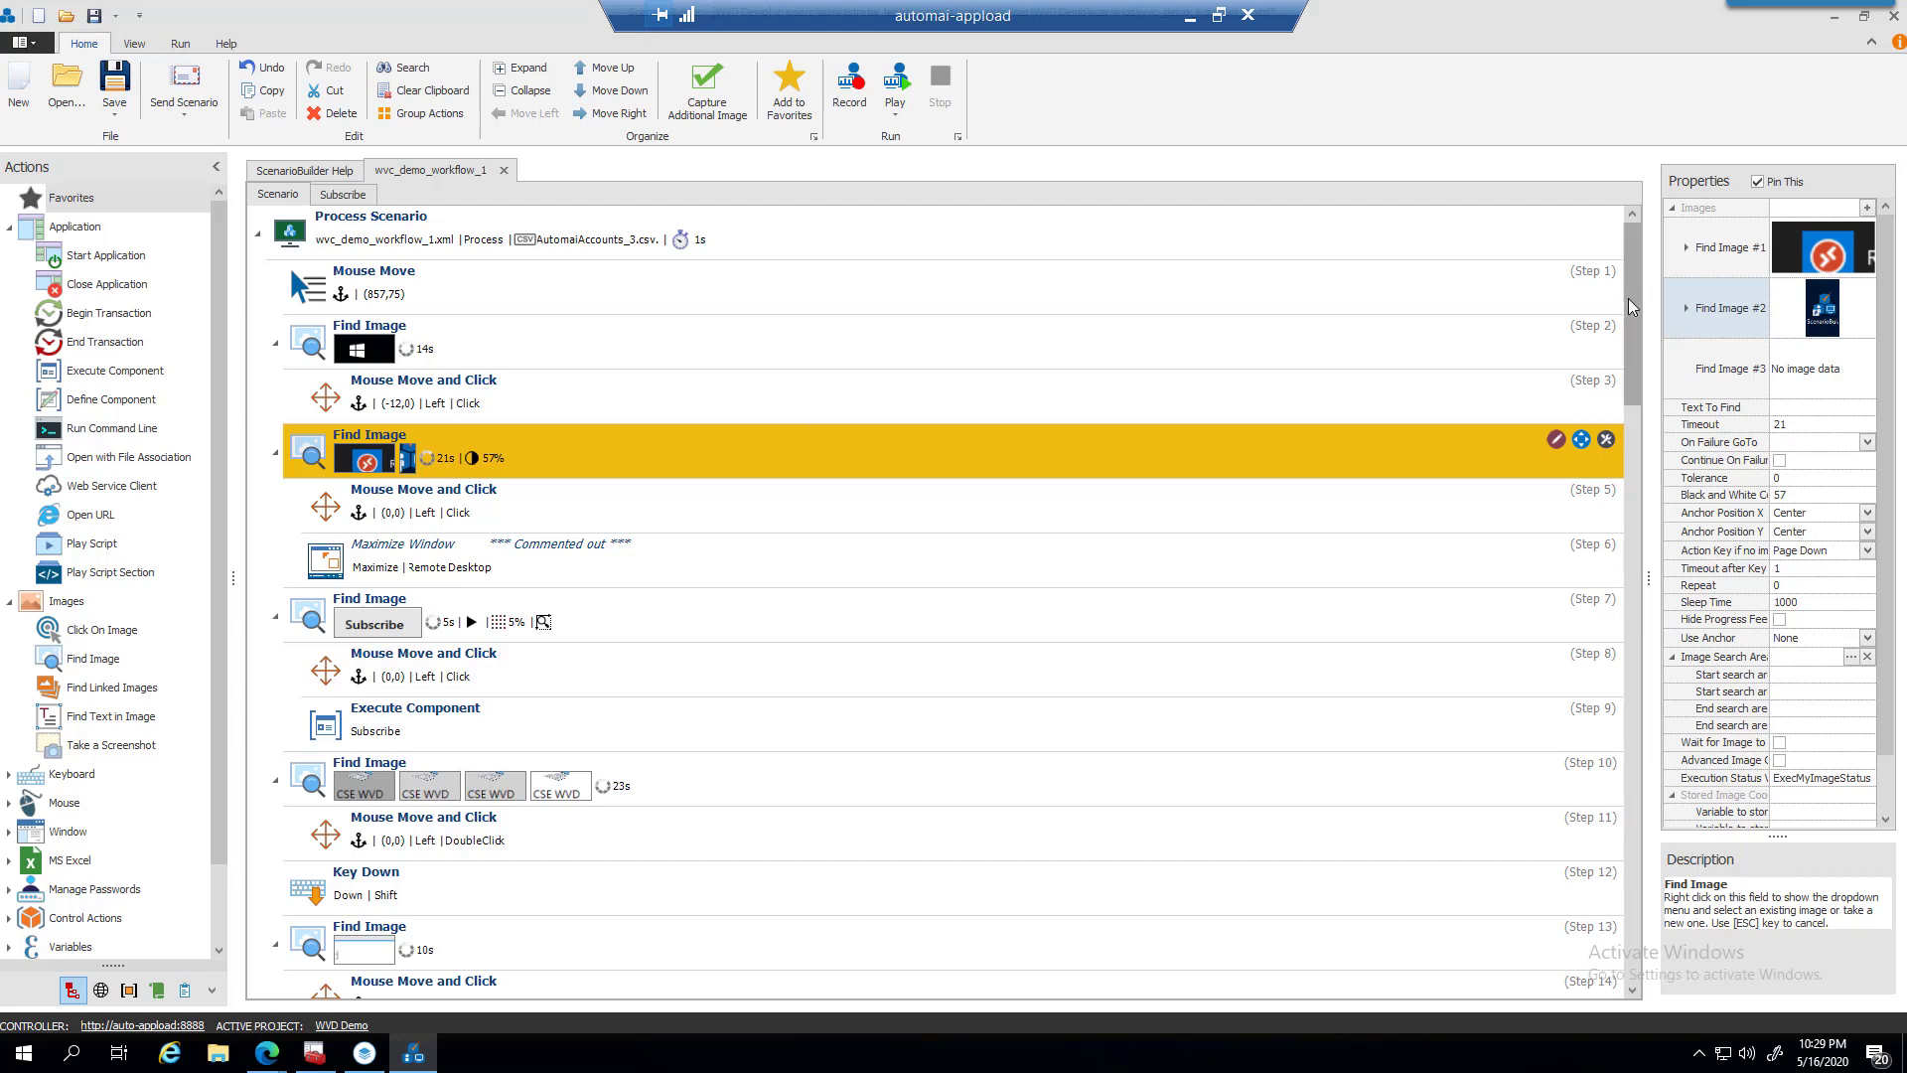
# - Examine the steps of wvc_demo_workflow_1 and the available Application, Images, Keyboard, Window, Control Actions and Variables actions
pyautogui.moveTo(1636, 306); pyautogui.dragTo(1629, 445)
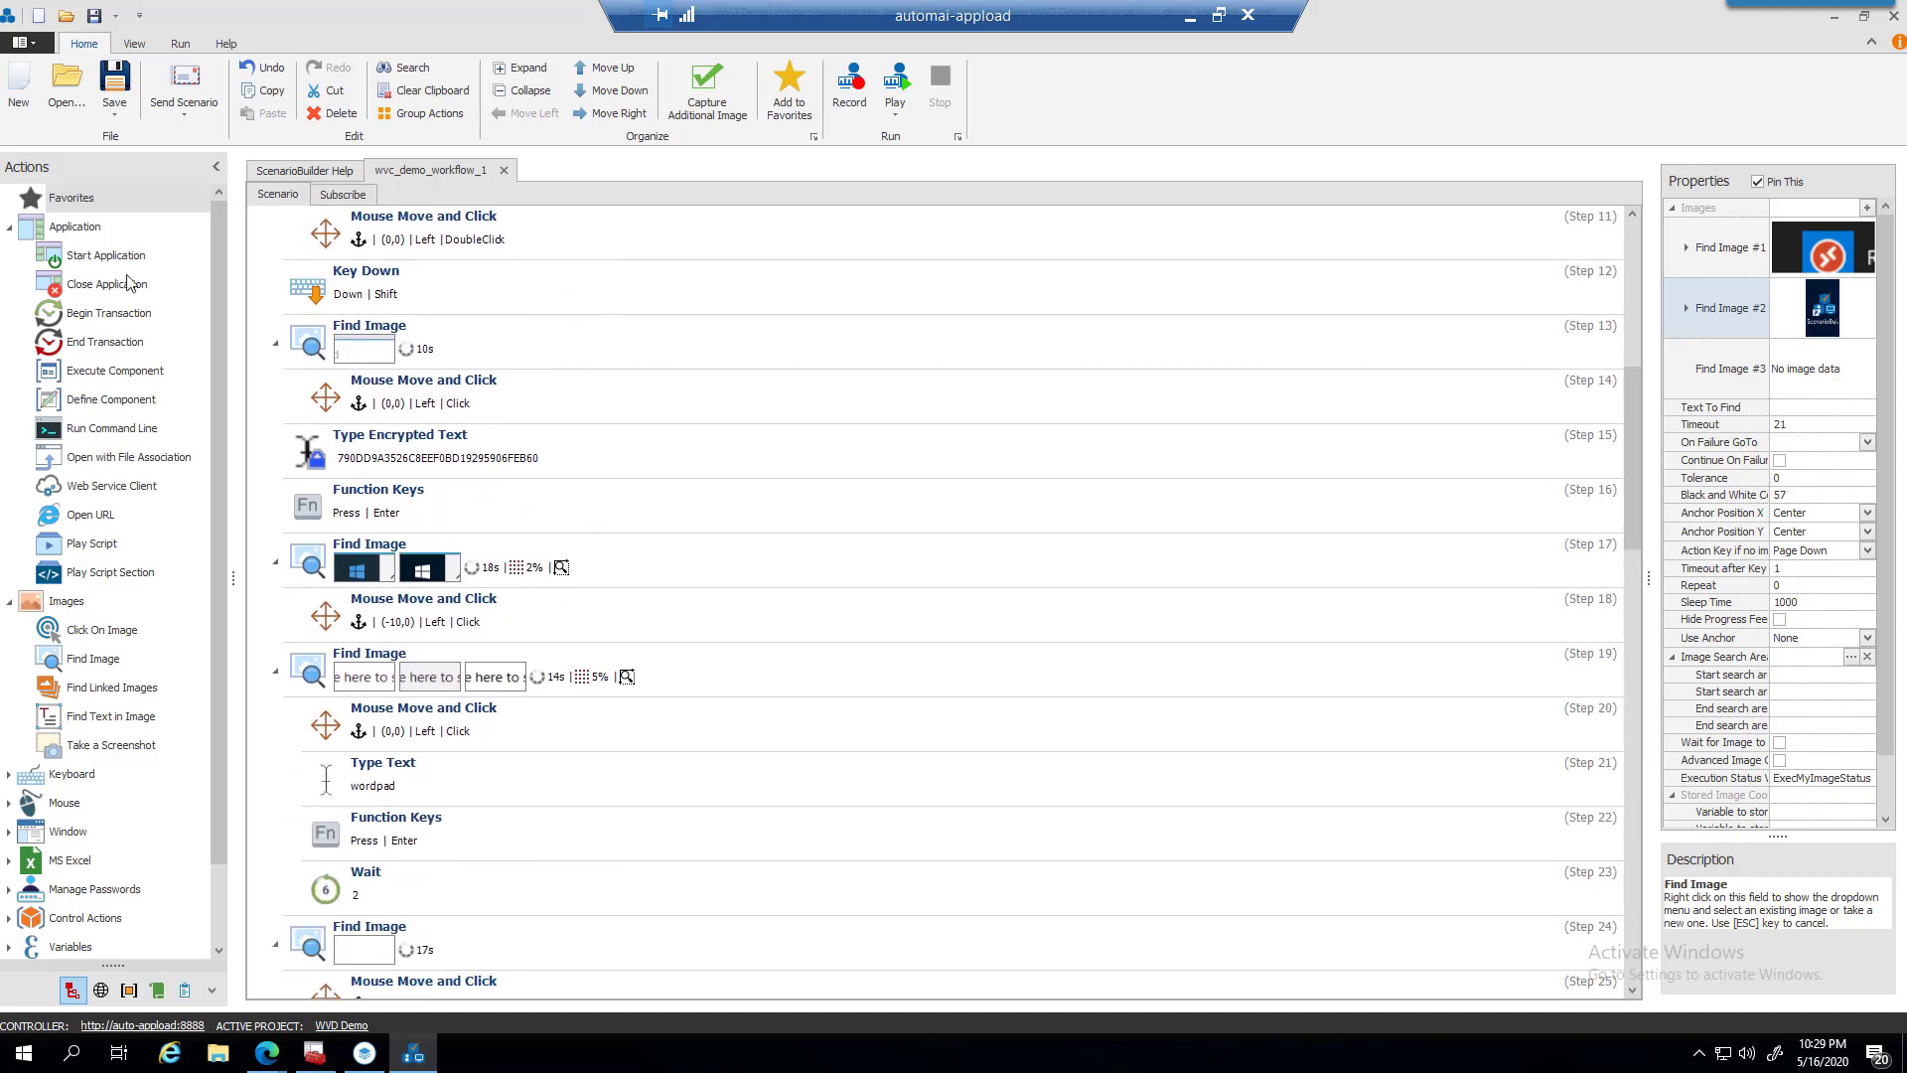
pyautogui.scroll(-2, 225, 259)
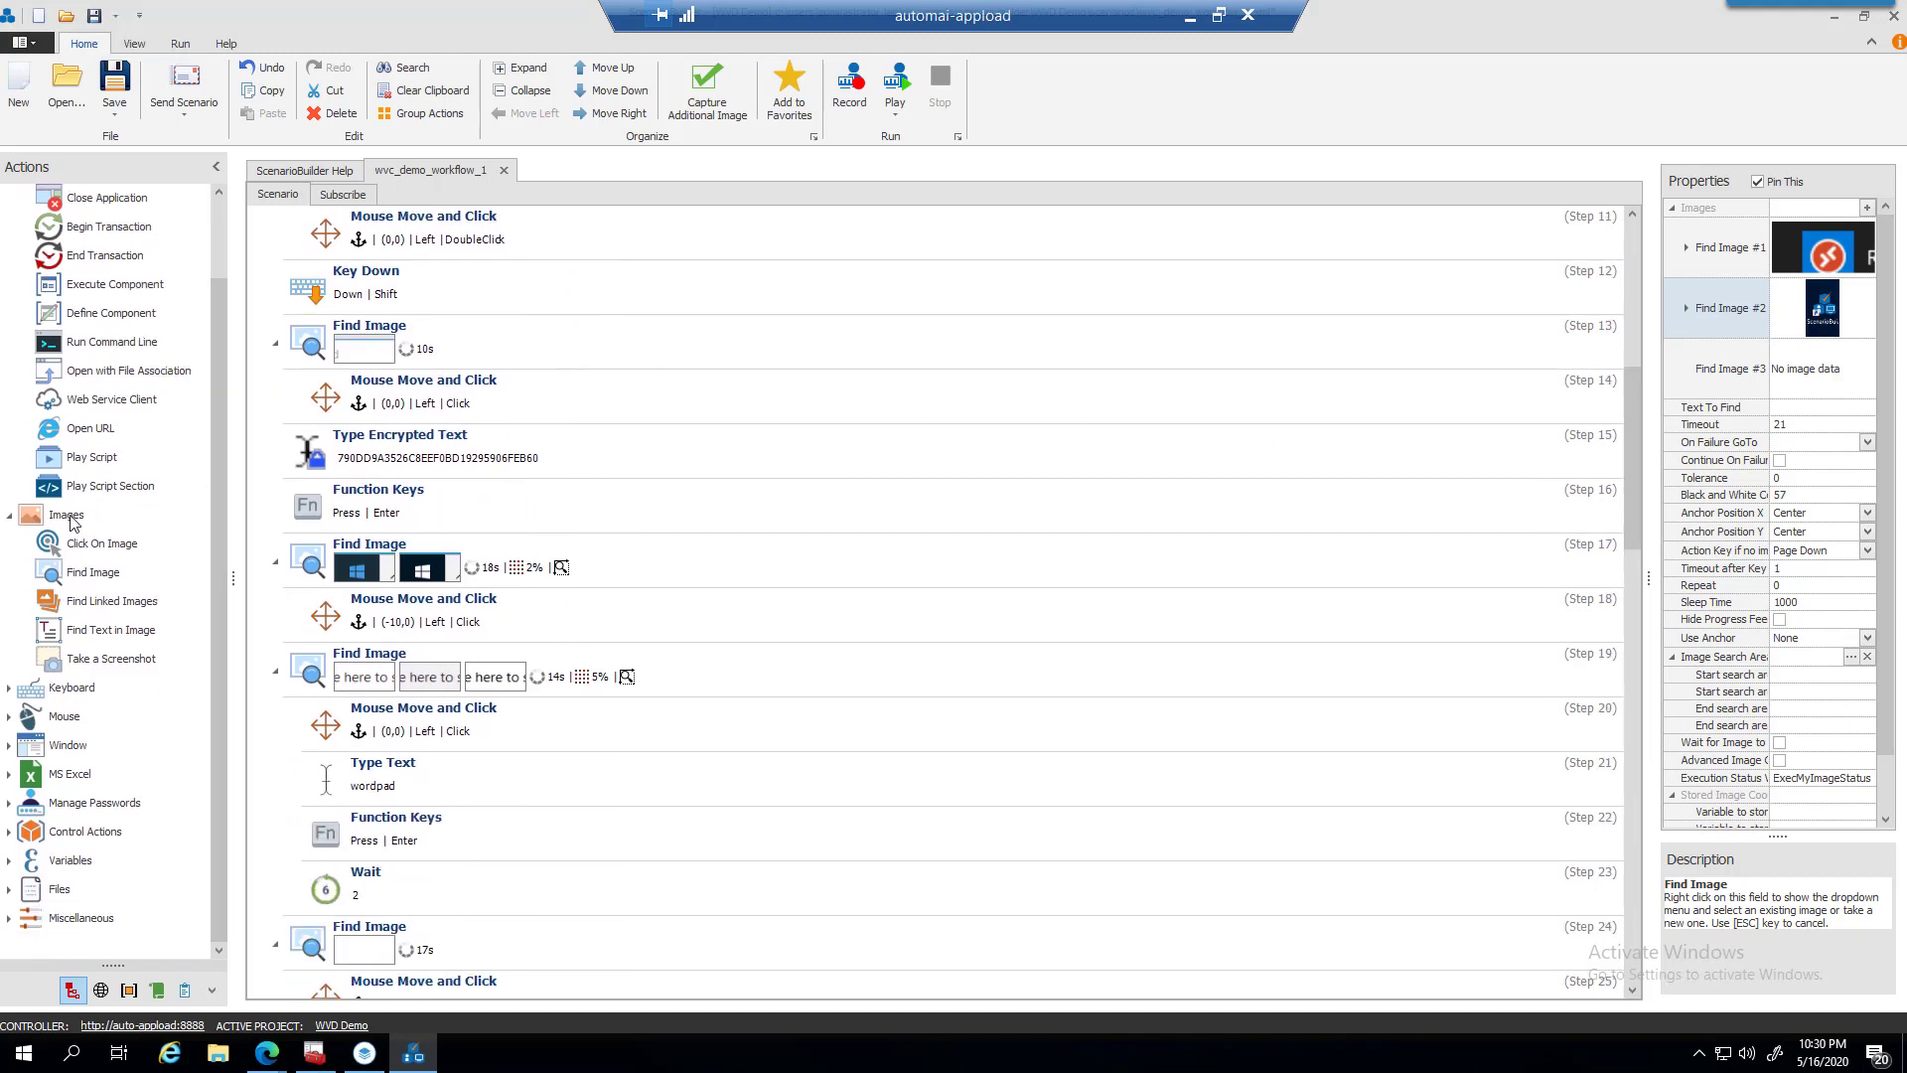
pyautogui.scroll(2, 224, 443)
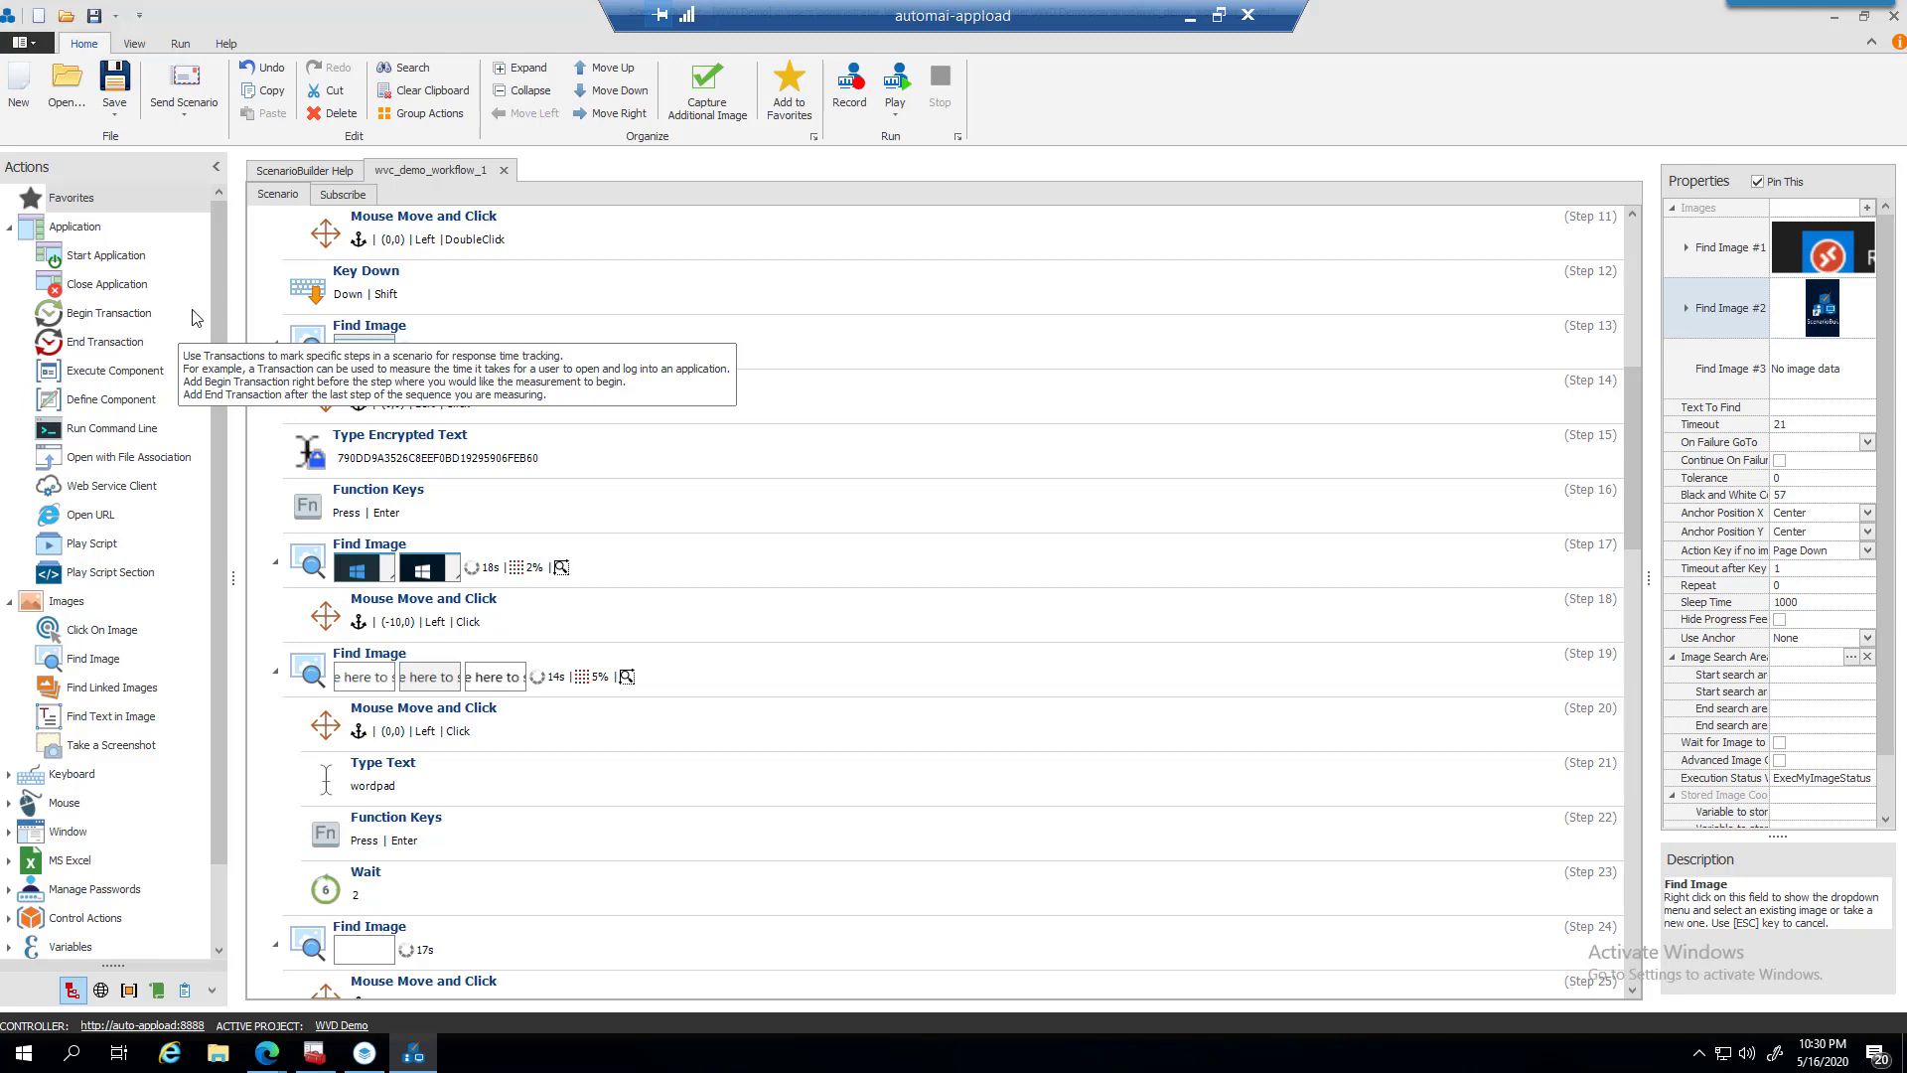
pyautogui.scroll(-2, 221, 308)
pyautogui.scroll(-1, 222, 367)
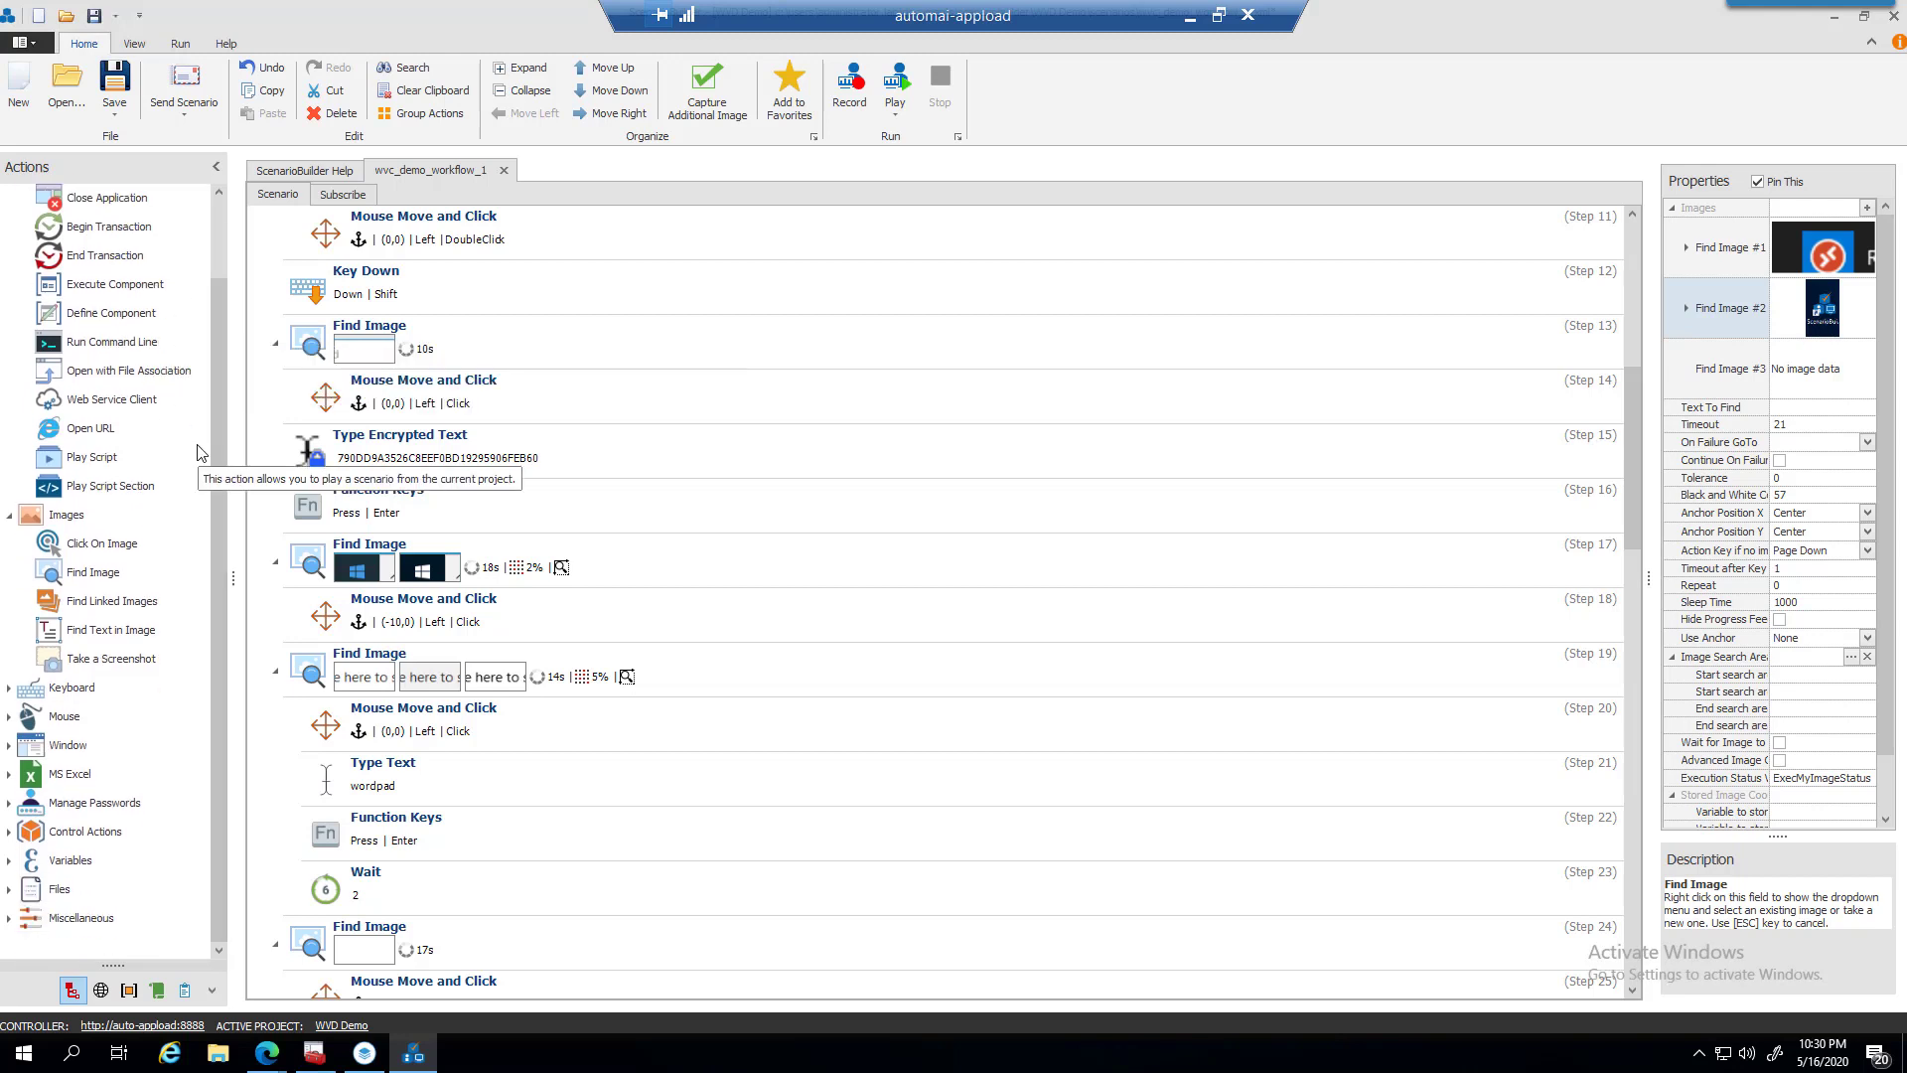
pyautogui.scroll(3, 216, 431)
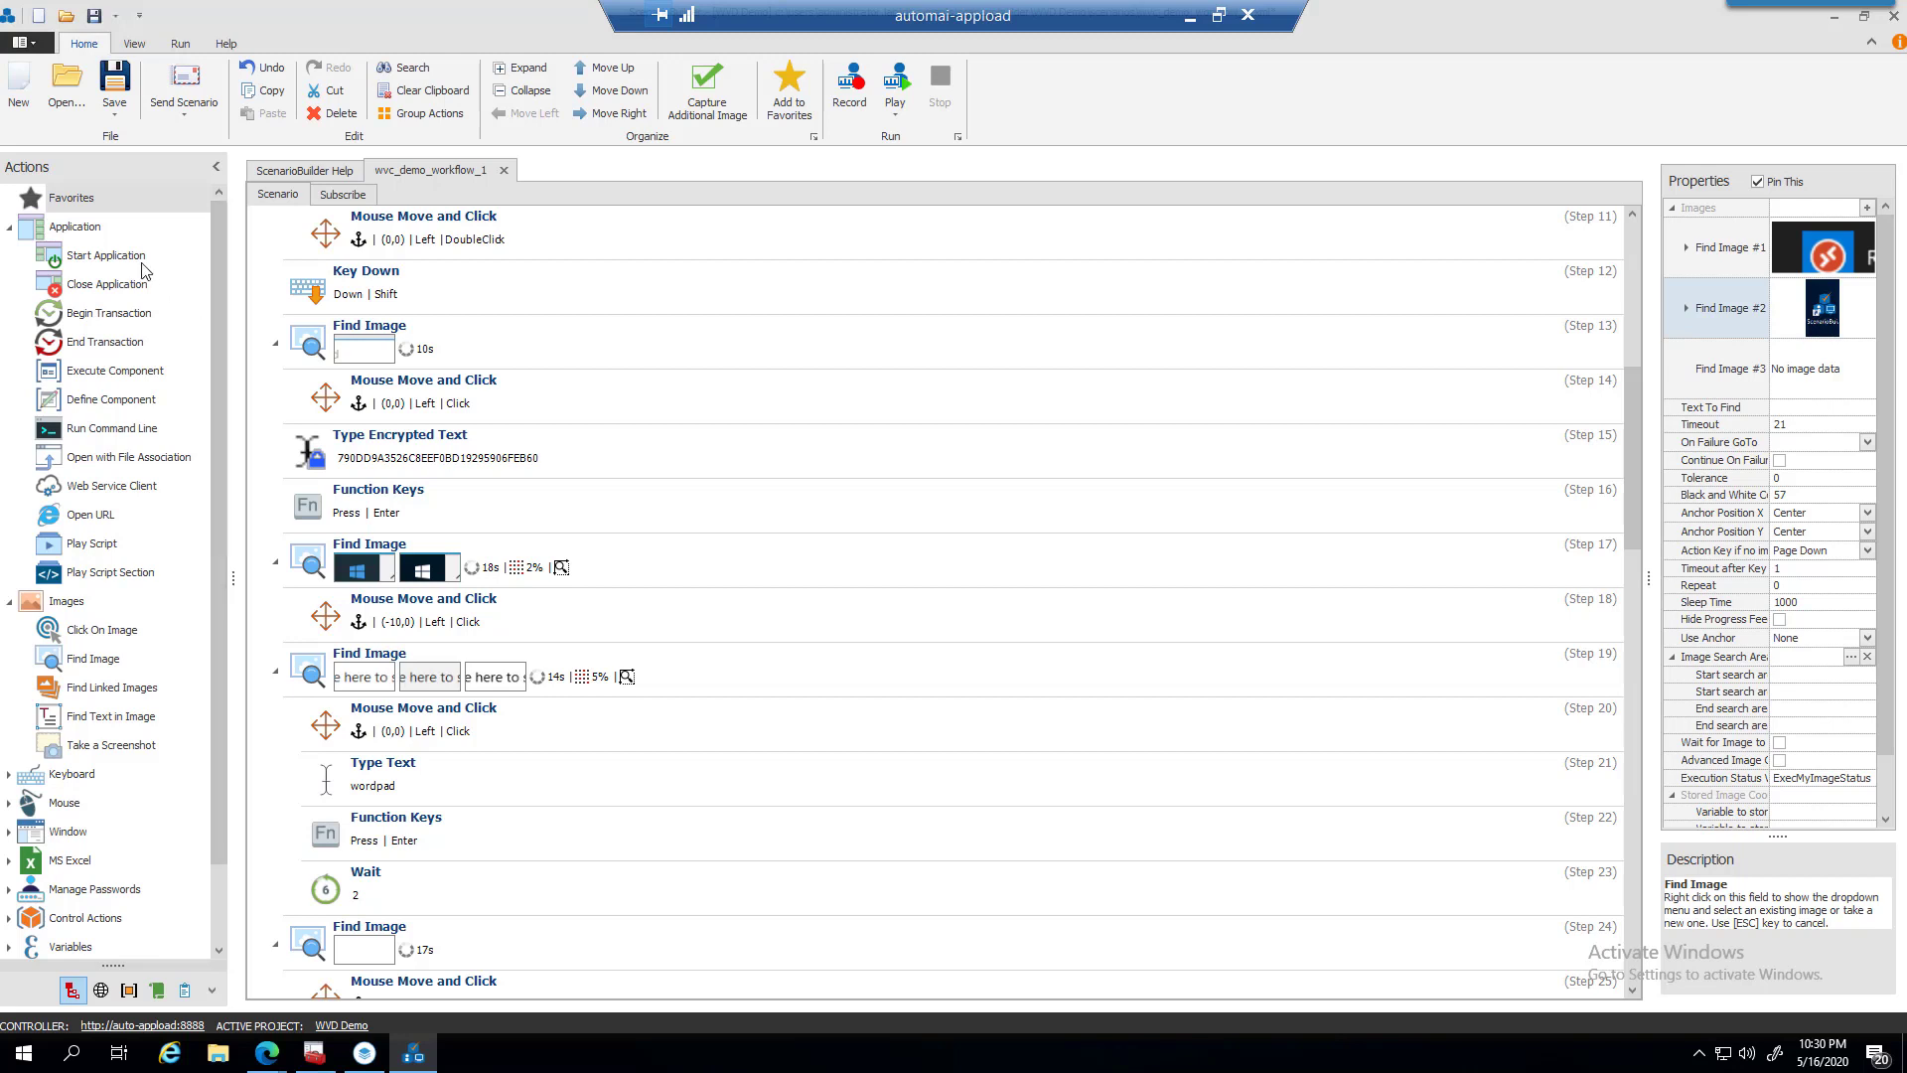
pyautogui.scroll(-1, 217, 250)
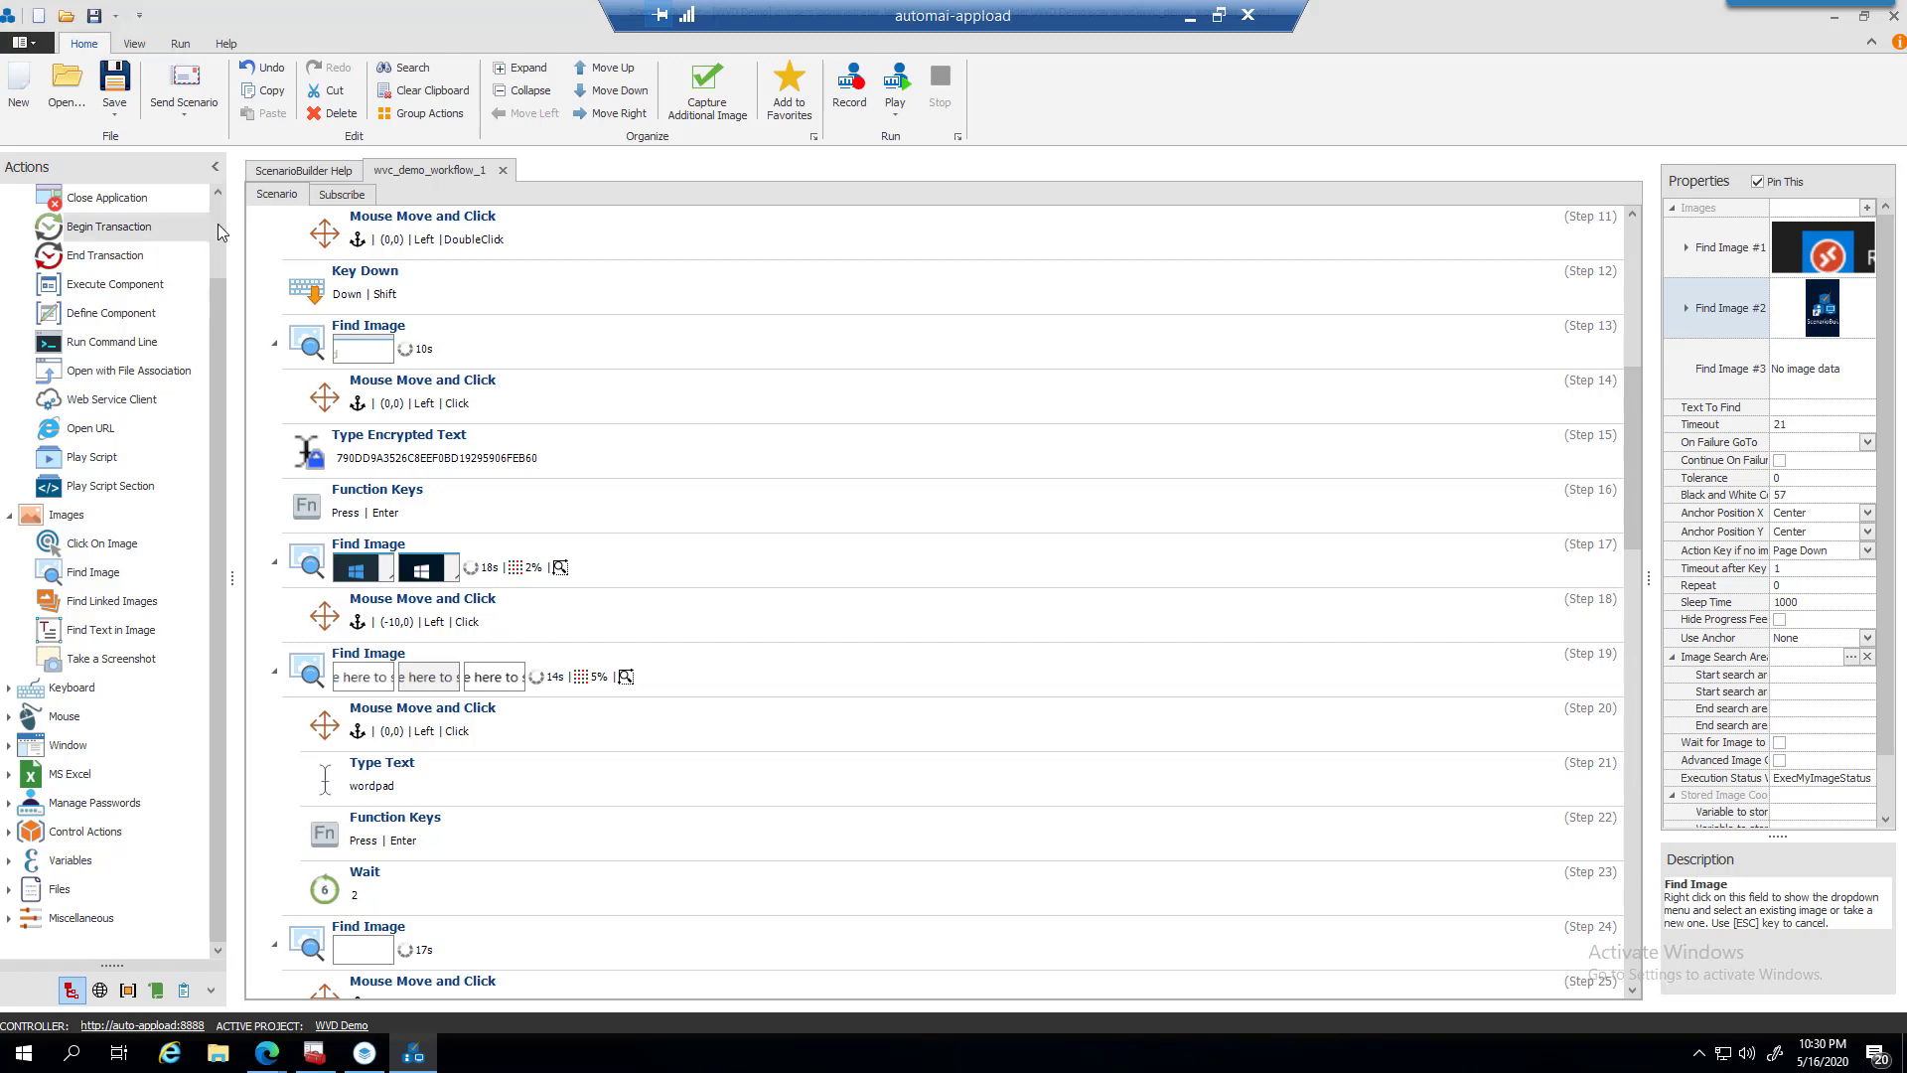
pyautogui.scroll(1, 218, 223)
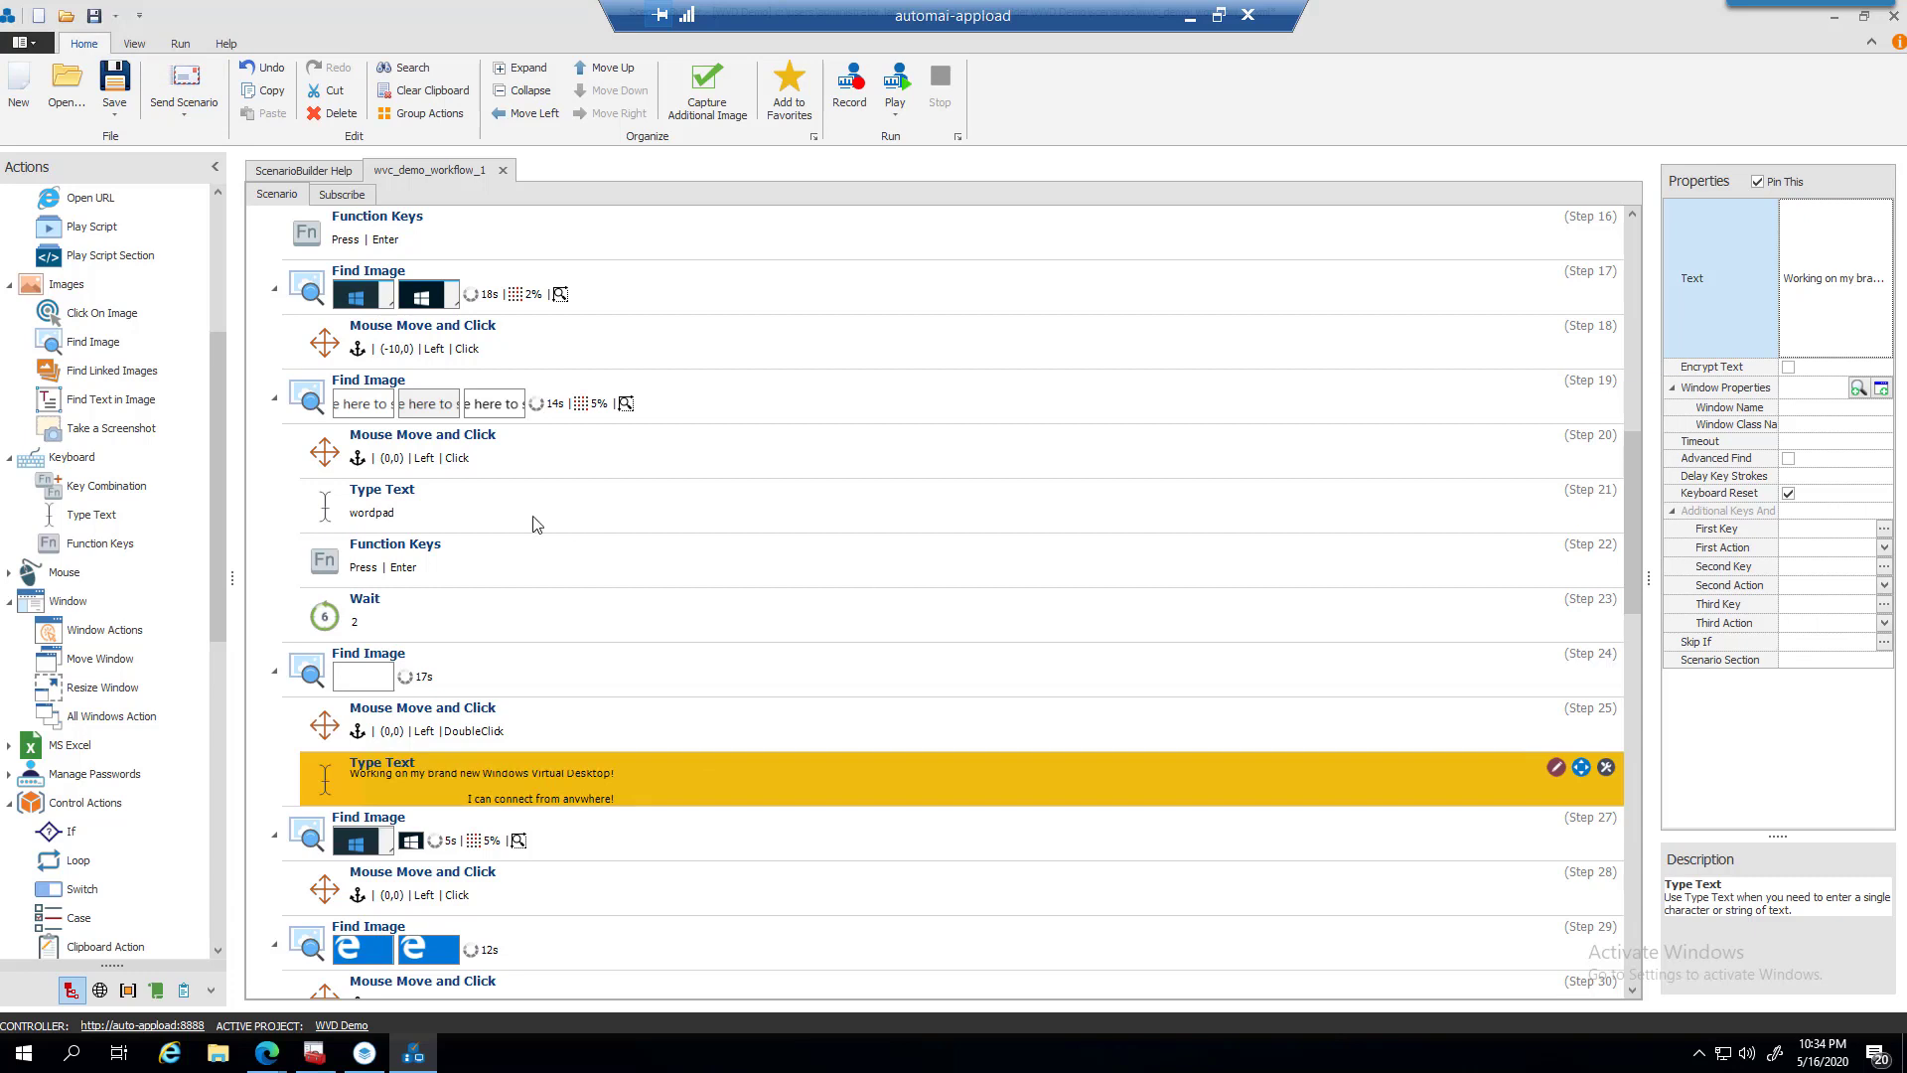
pyautogui.moveTo(216, 631); pyautogui.dragTo(204, 874)
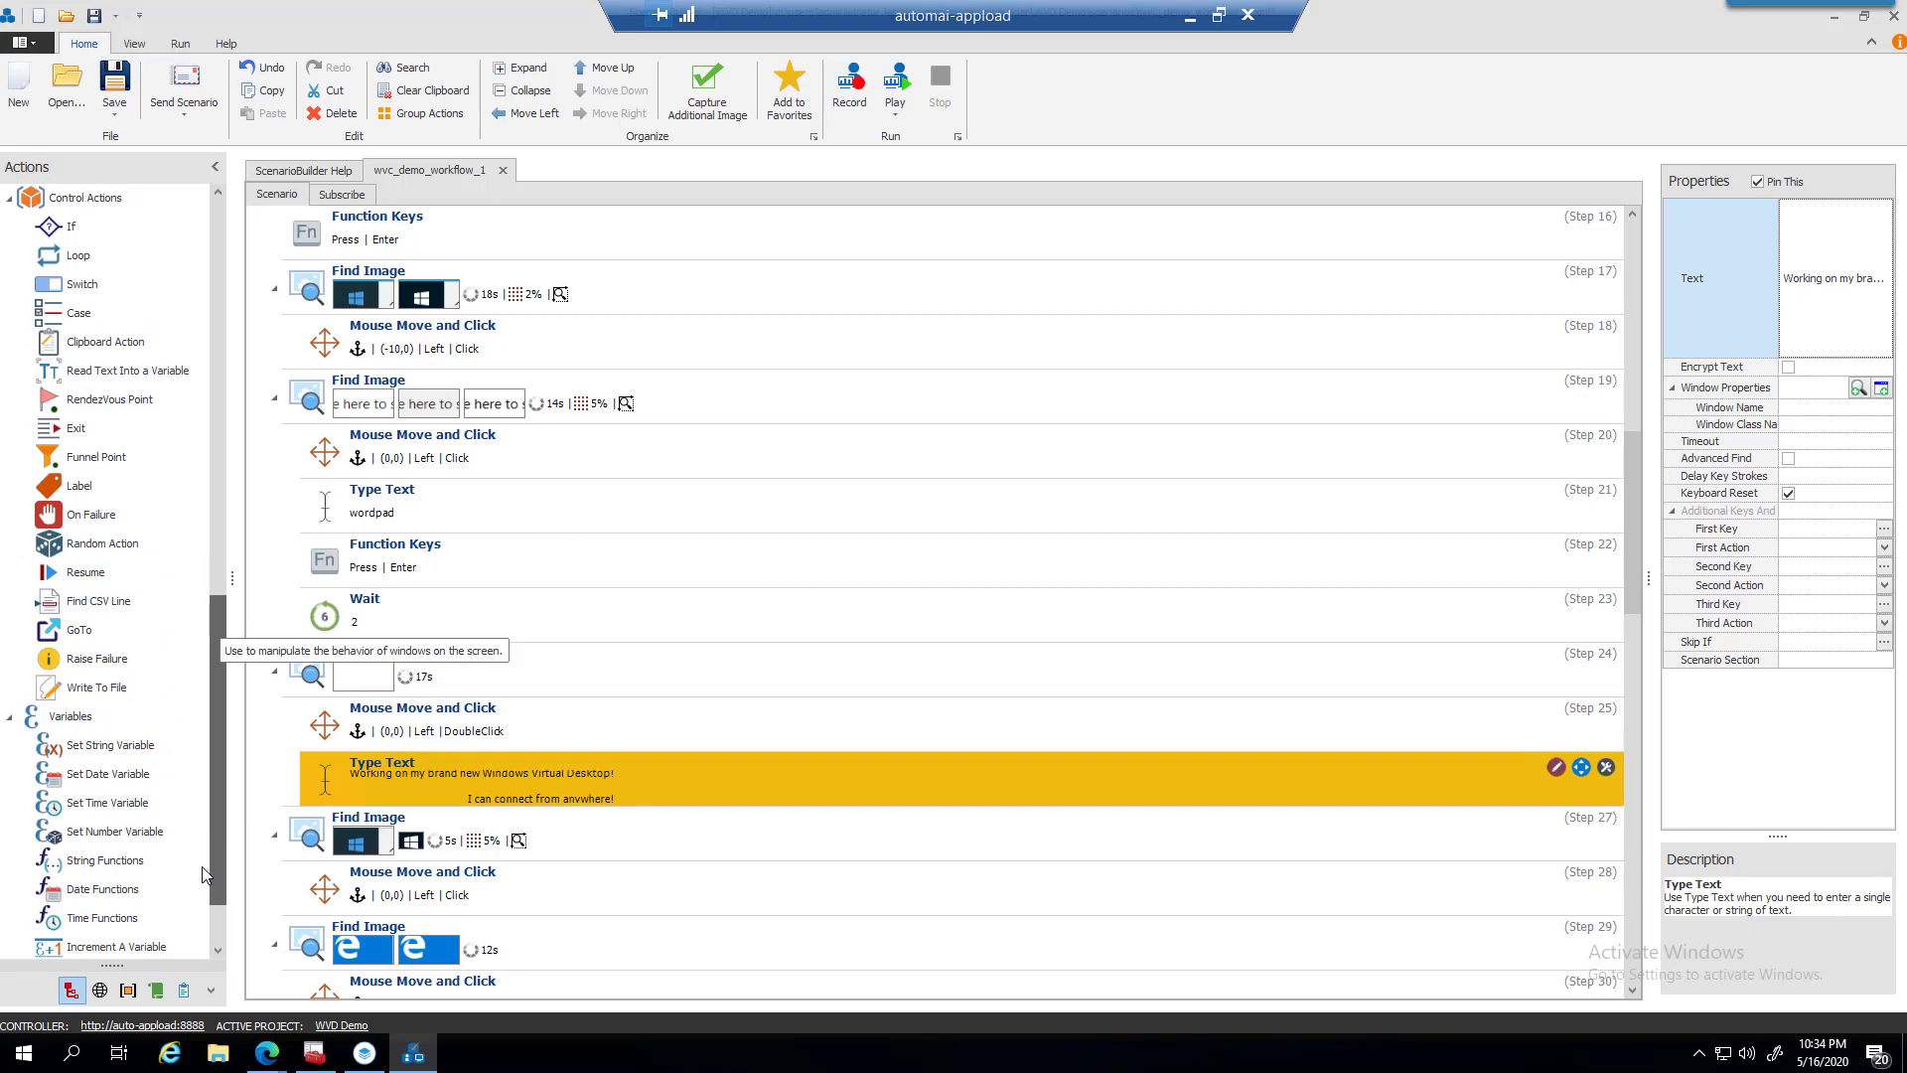
pyautogui.moveTo(204, 874); pyautogui.dragTo(208, 651)
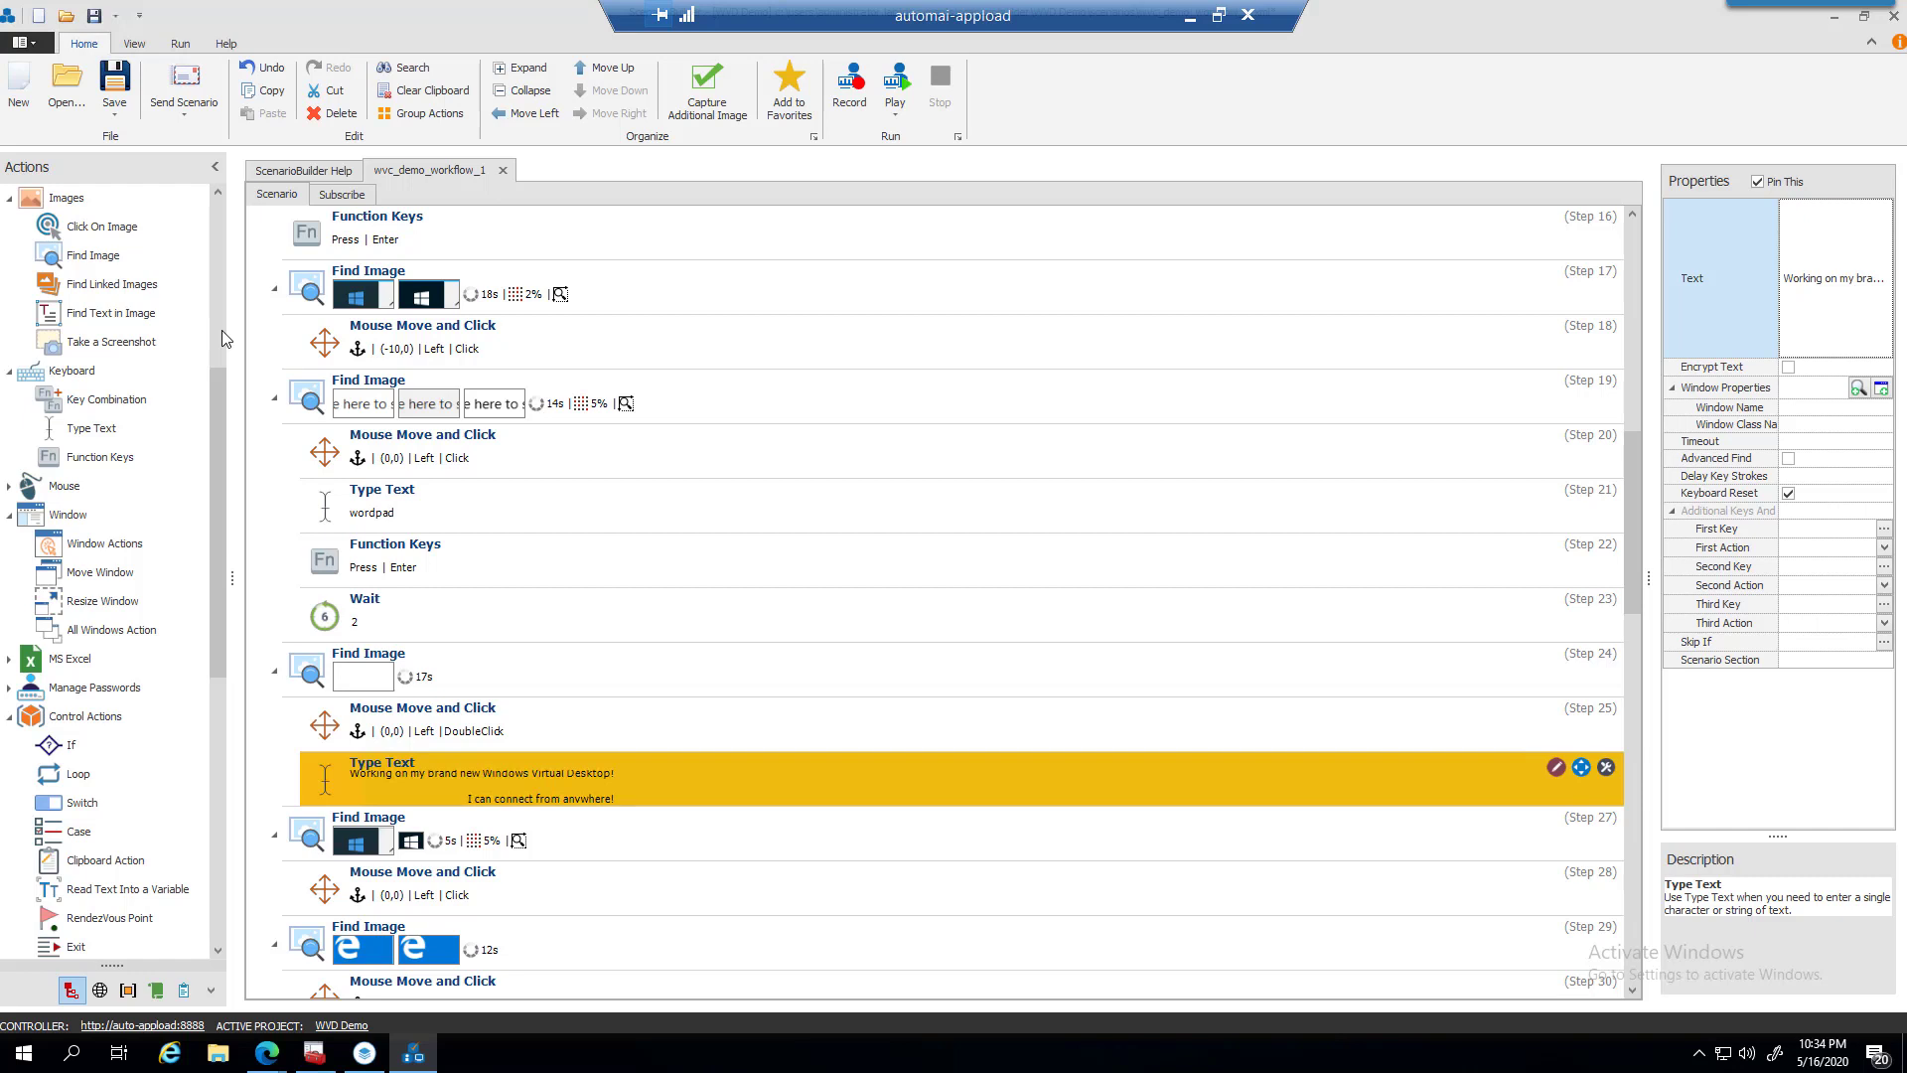
pyautogui.scroll(5, 223, 330)
pyautogui.moveTo(214, 417); pyautogui.dragTo(199, 475)
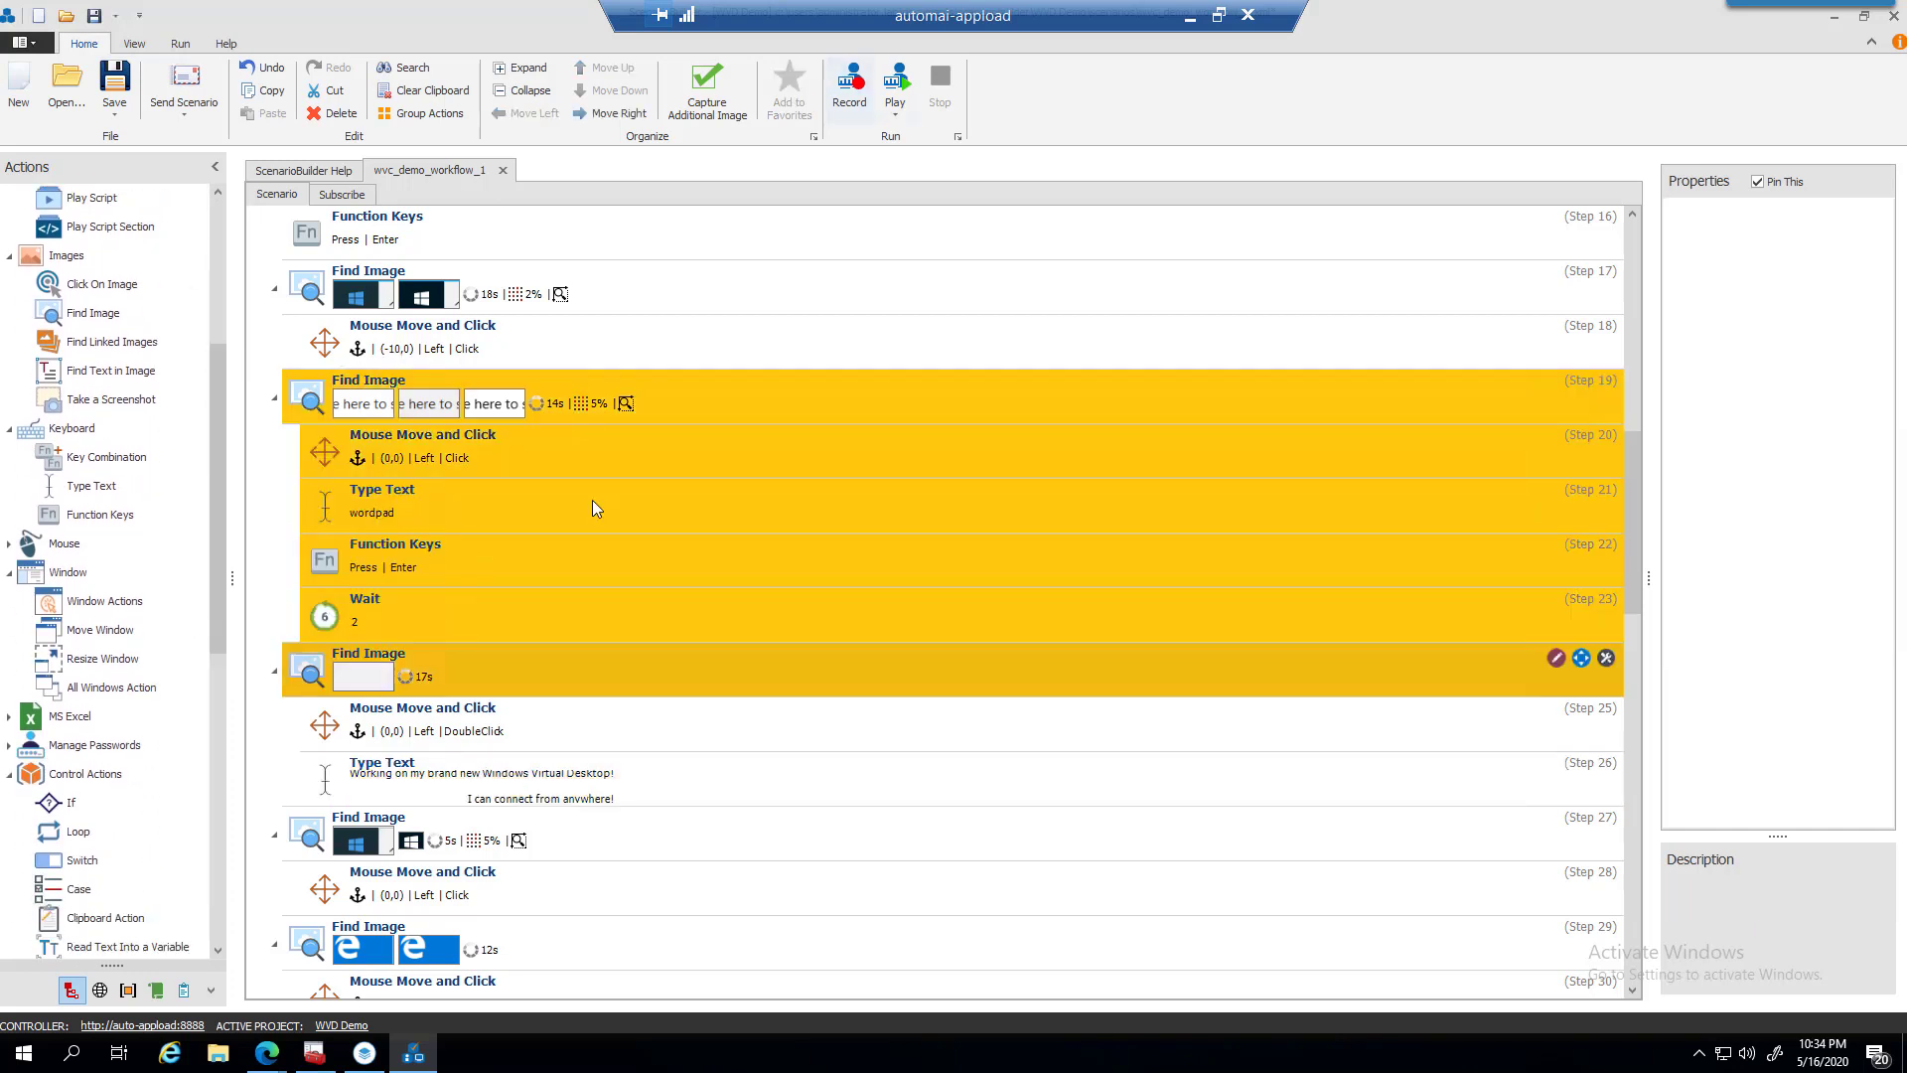
# - Look at the step-by-step playback options for the selected WordPad steps 19 to 24
pyautogui.rightClick(593, 500)
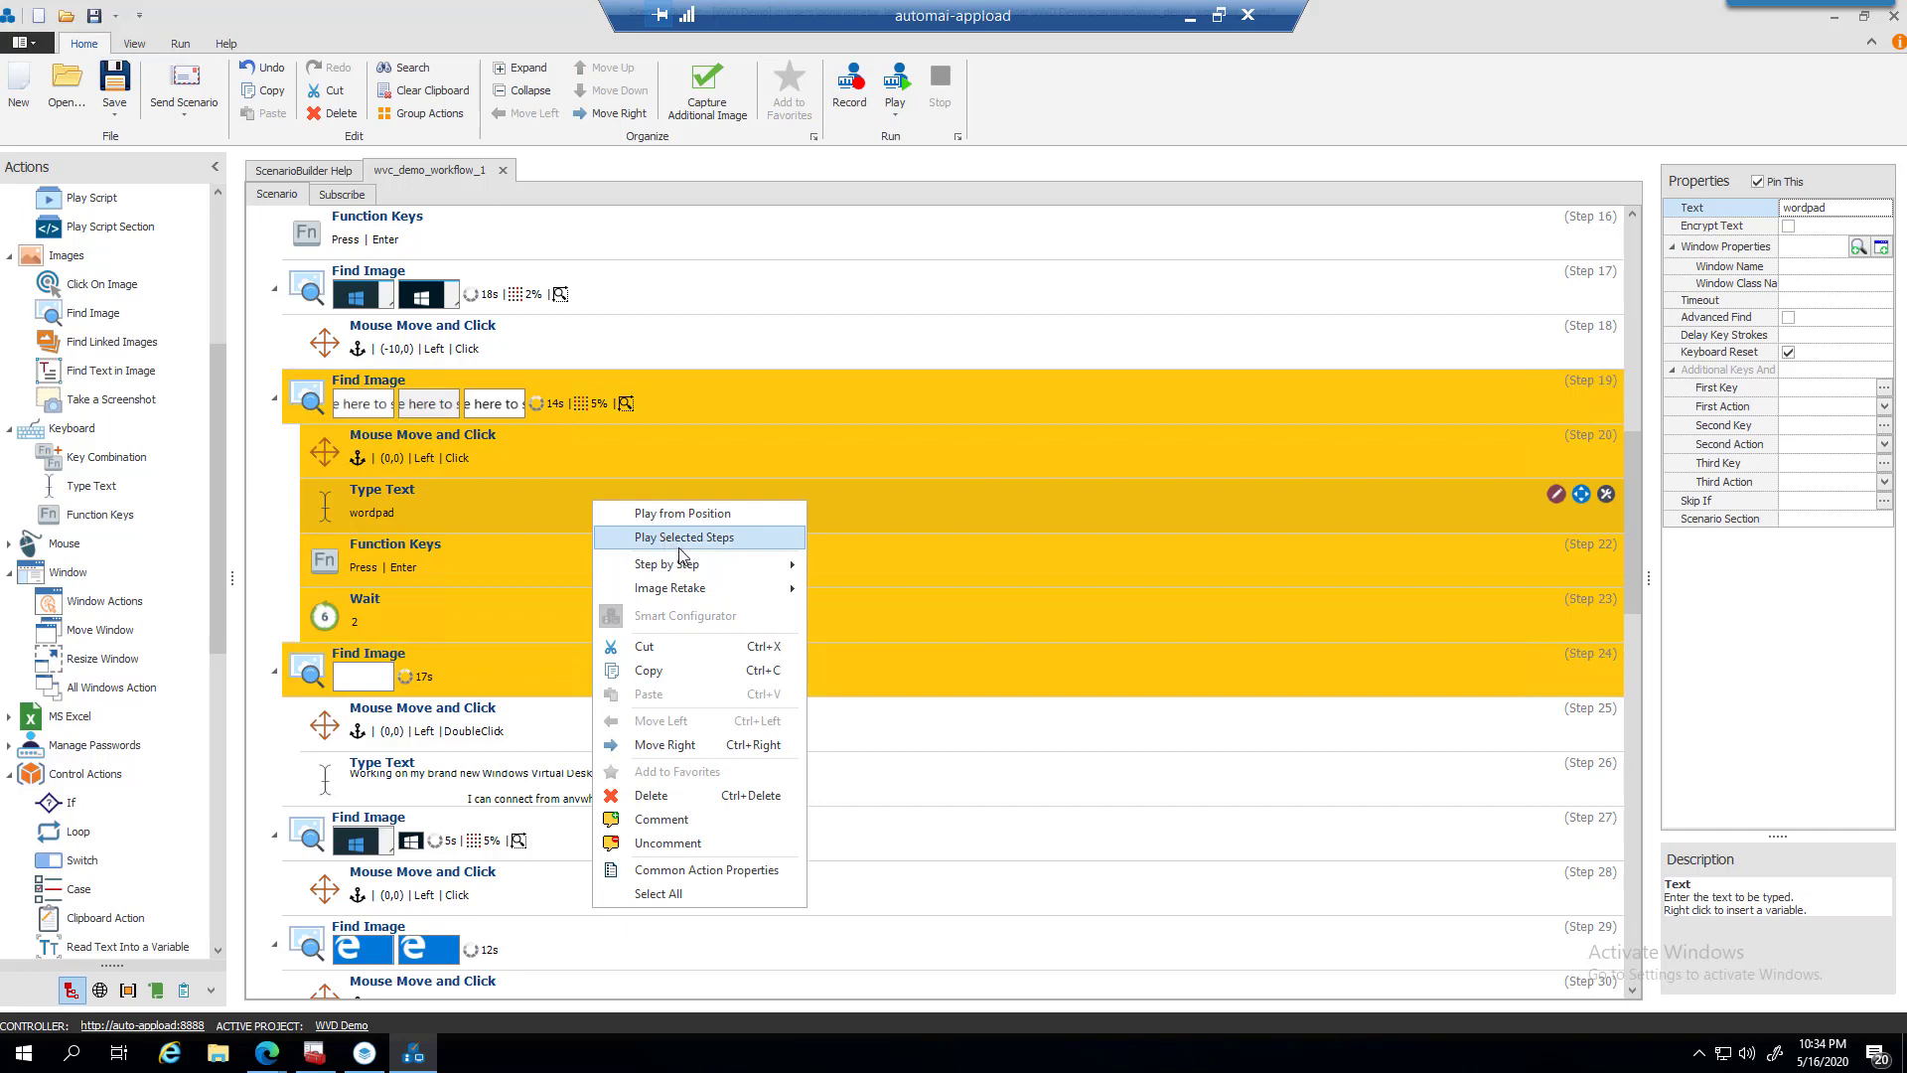
pyautogui.moveTo(722, 568)
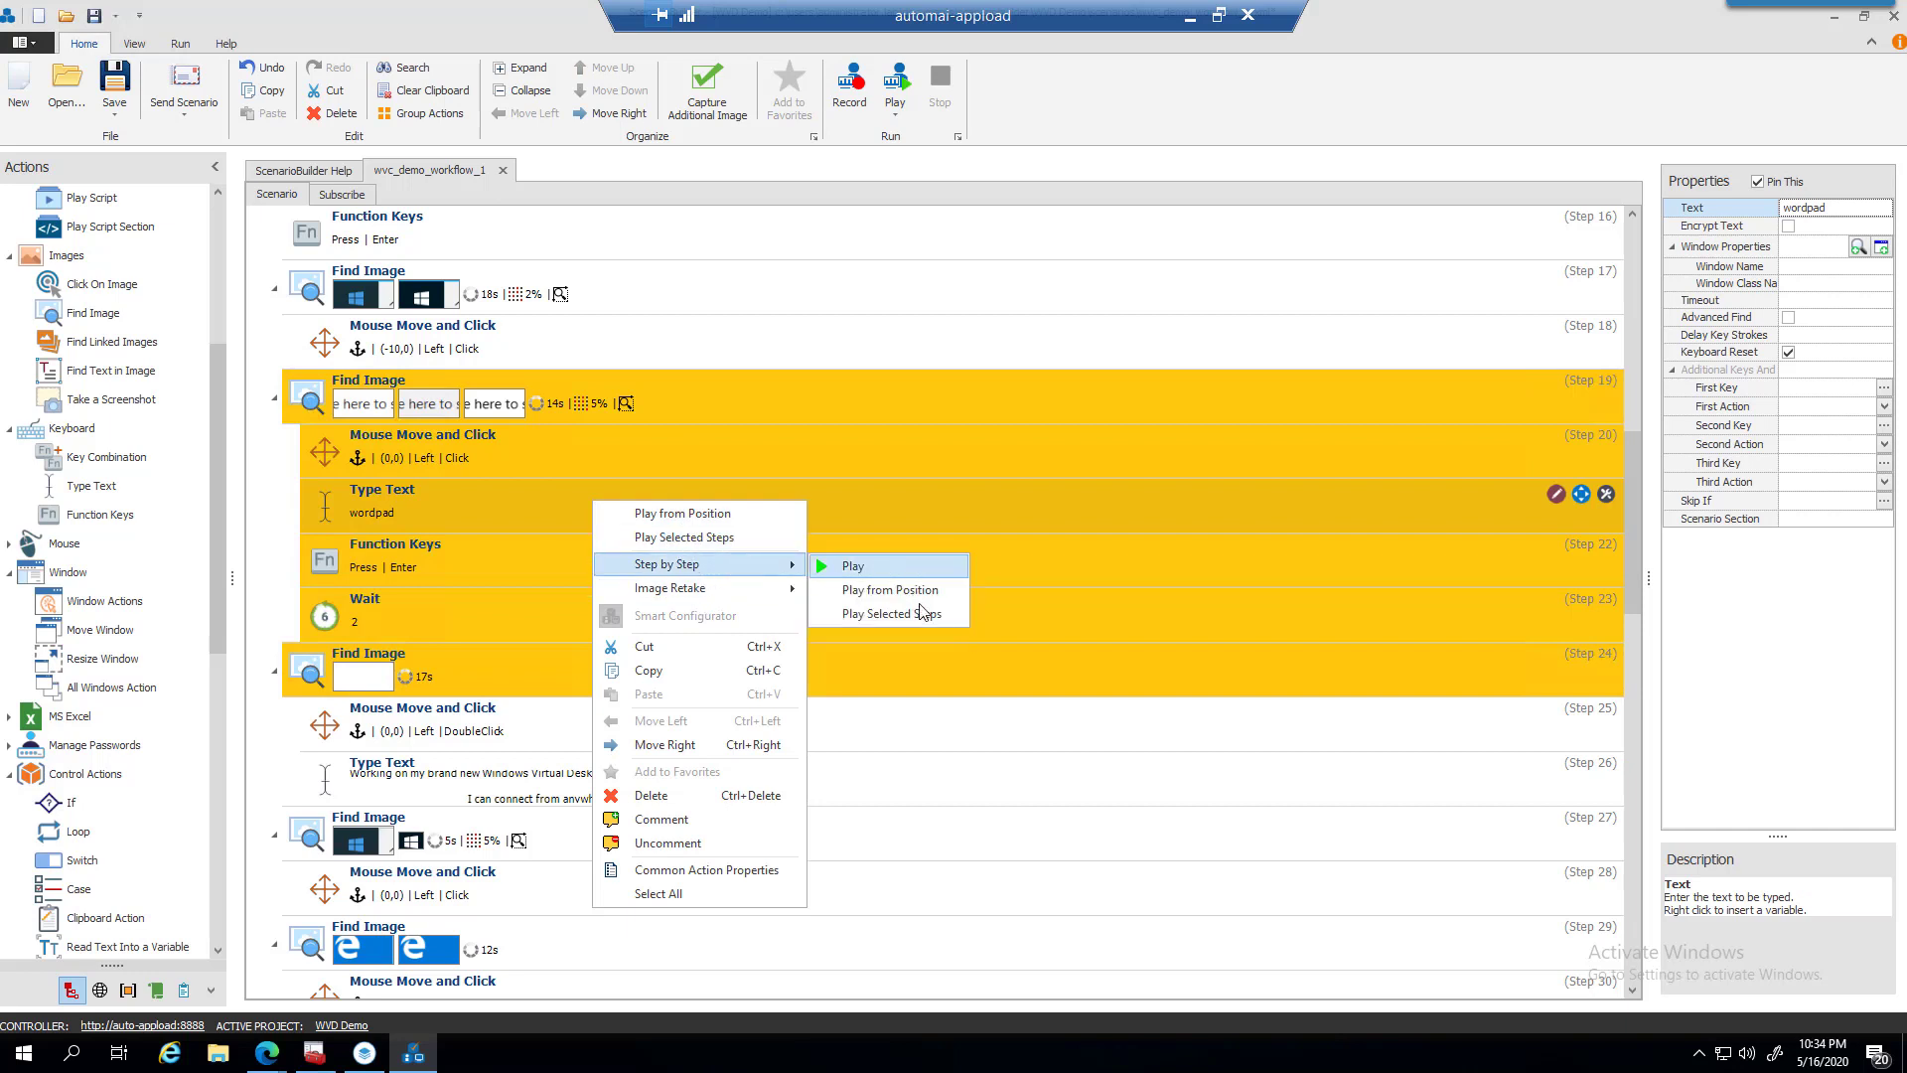
pyautogui.click(1635, 451)
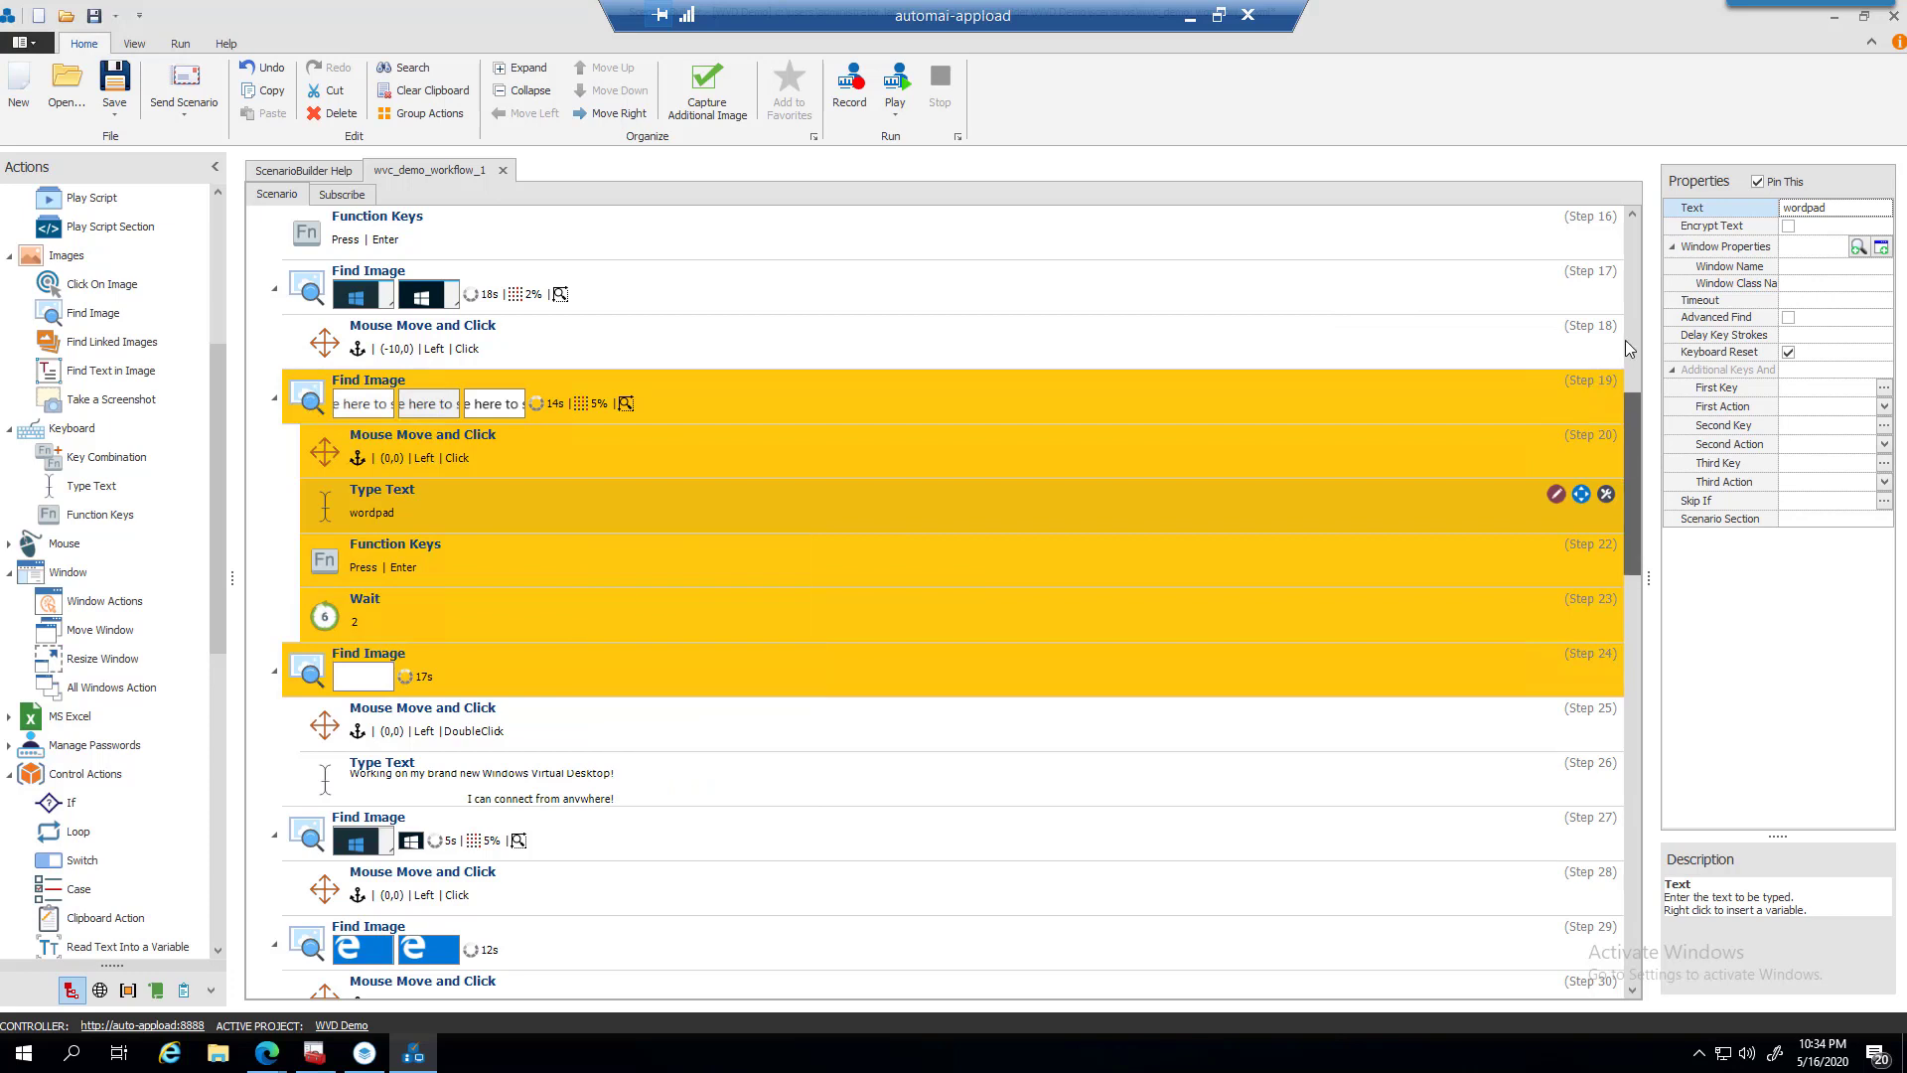
pyautogui.scroll(8, 1626, 340)
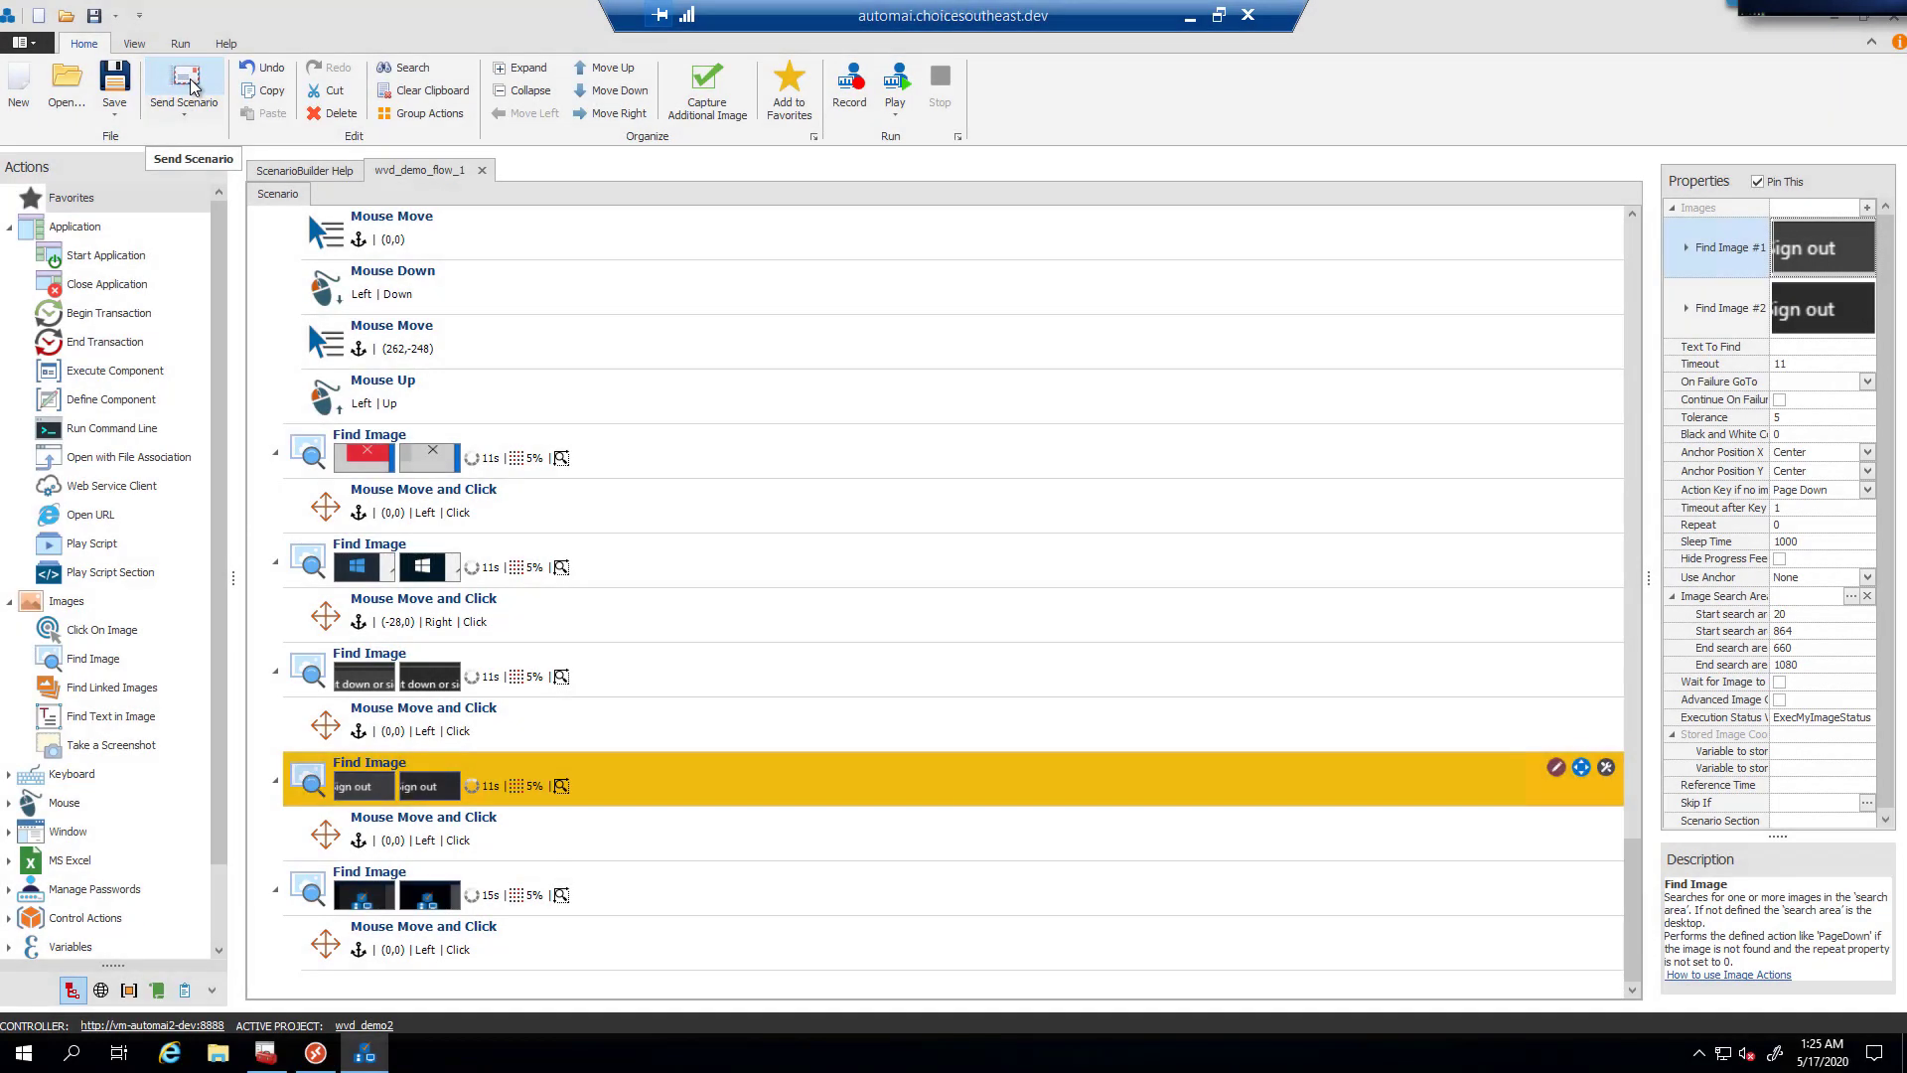
# - Send the wvd_demo_flow_1 scenario and acknowledge the OnFailure section warning
pyautogui.click(191, 87)
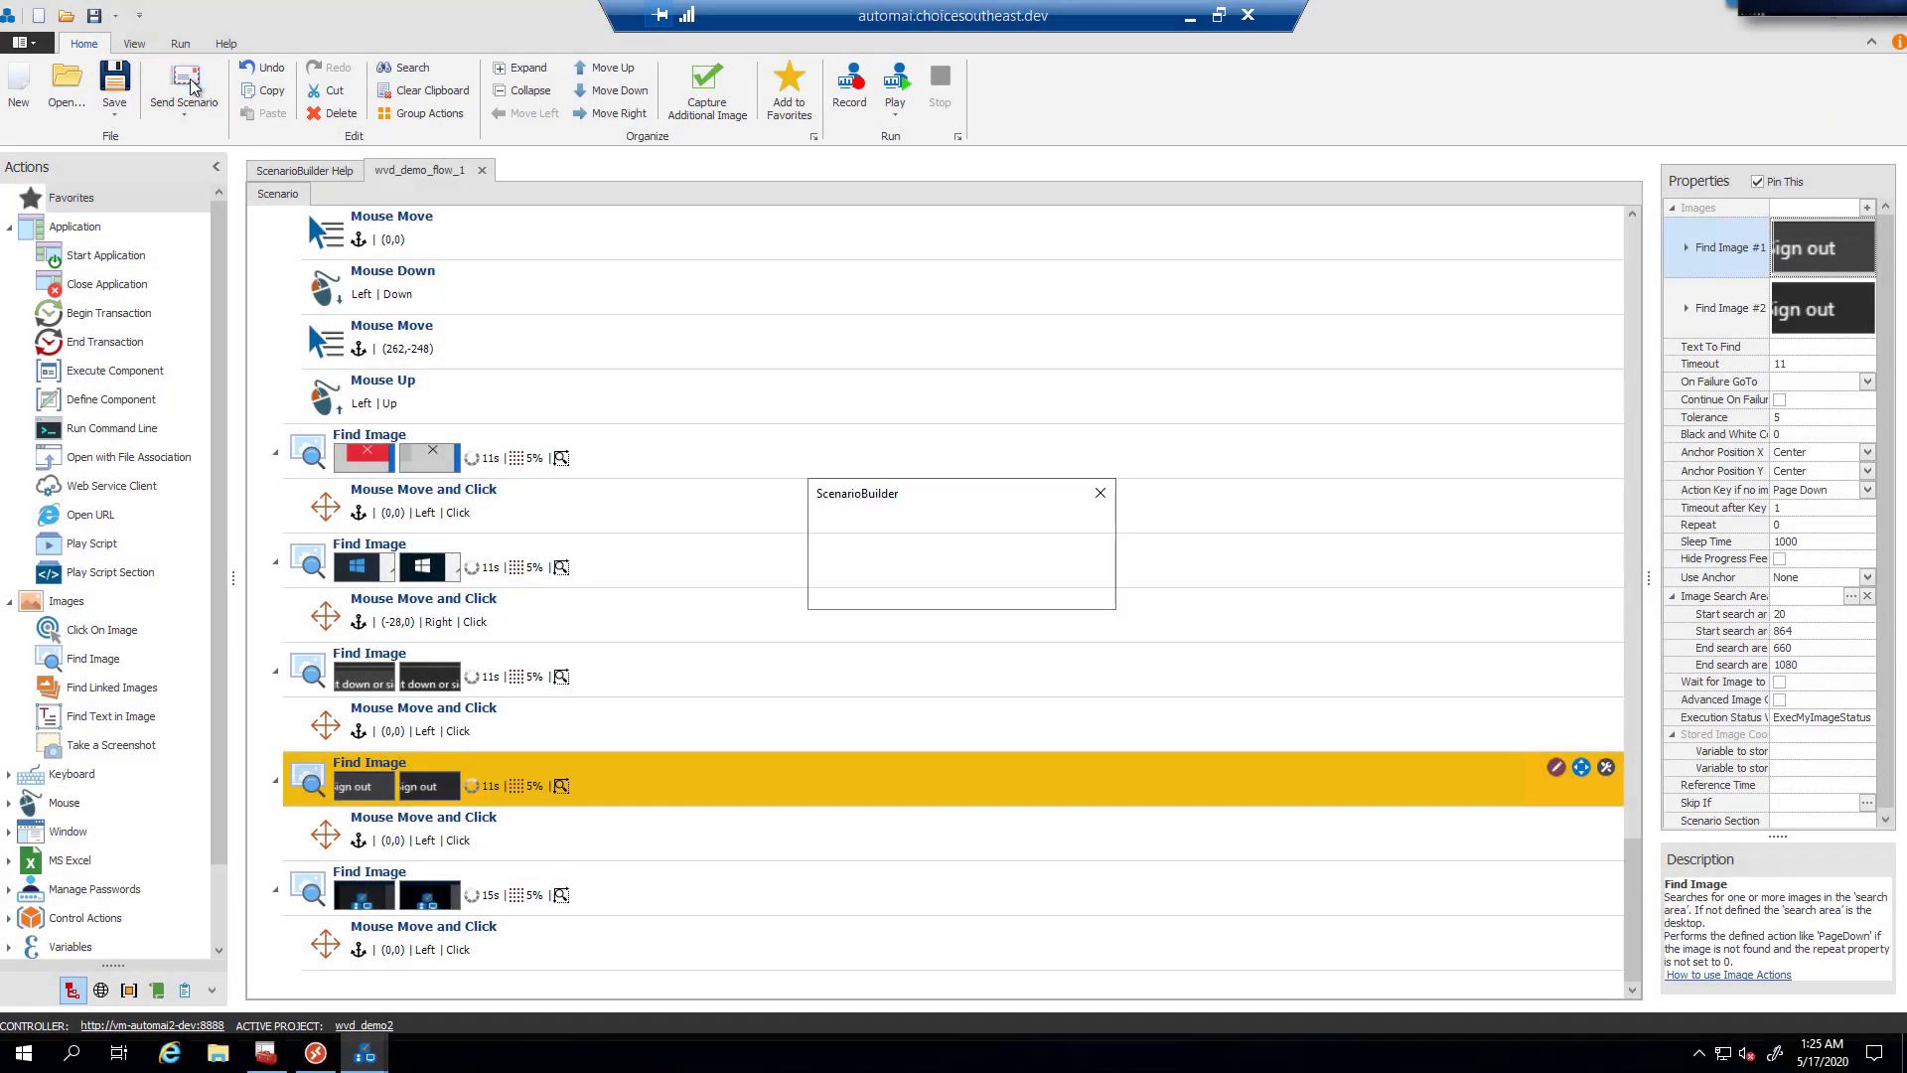
pyautogui.click(906, 593)
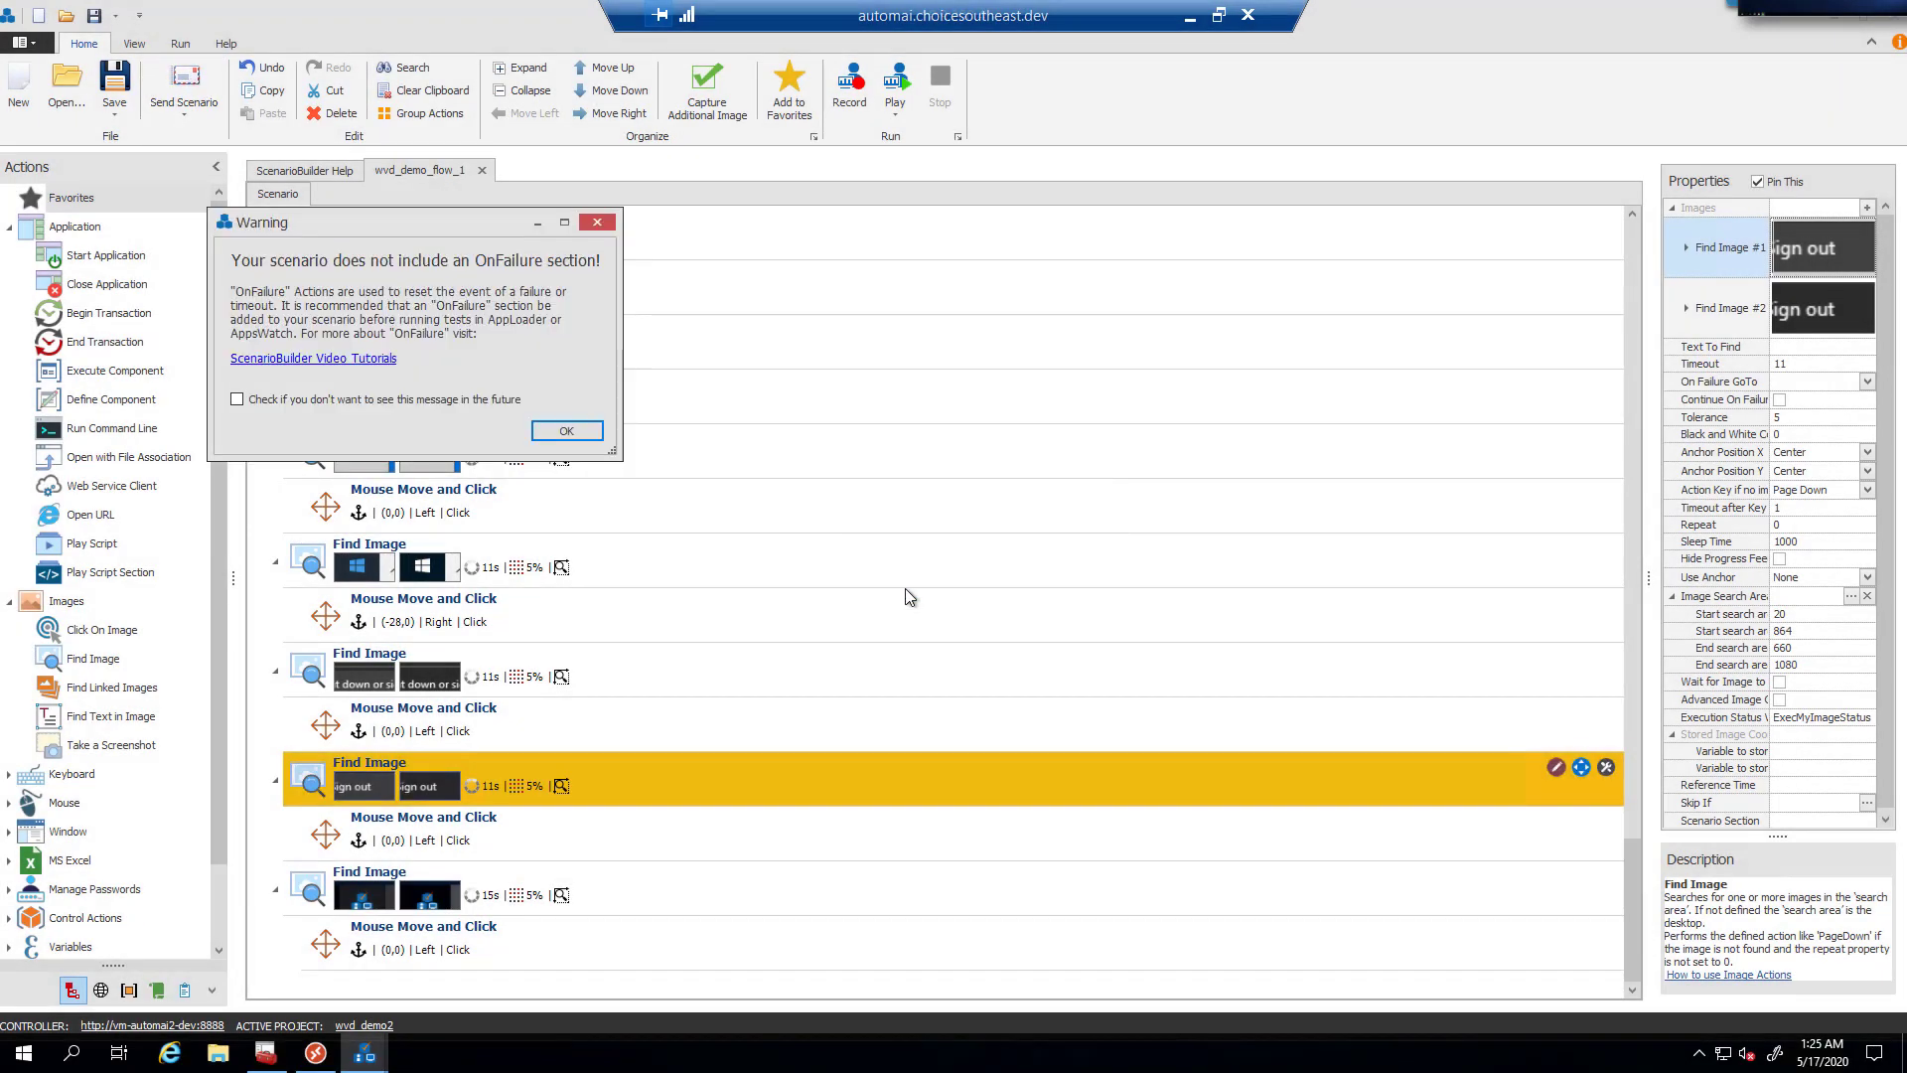
pyautogui.click(564, 431)
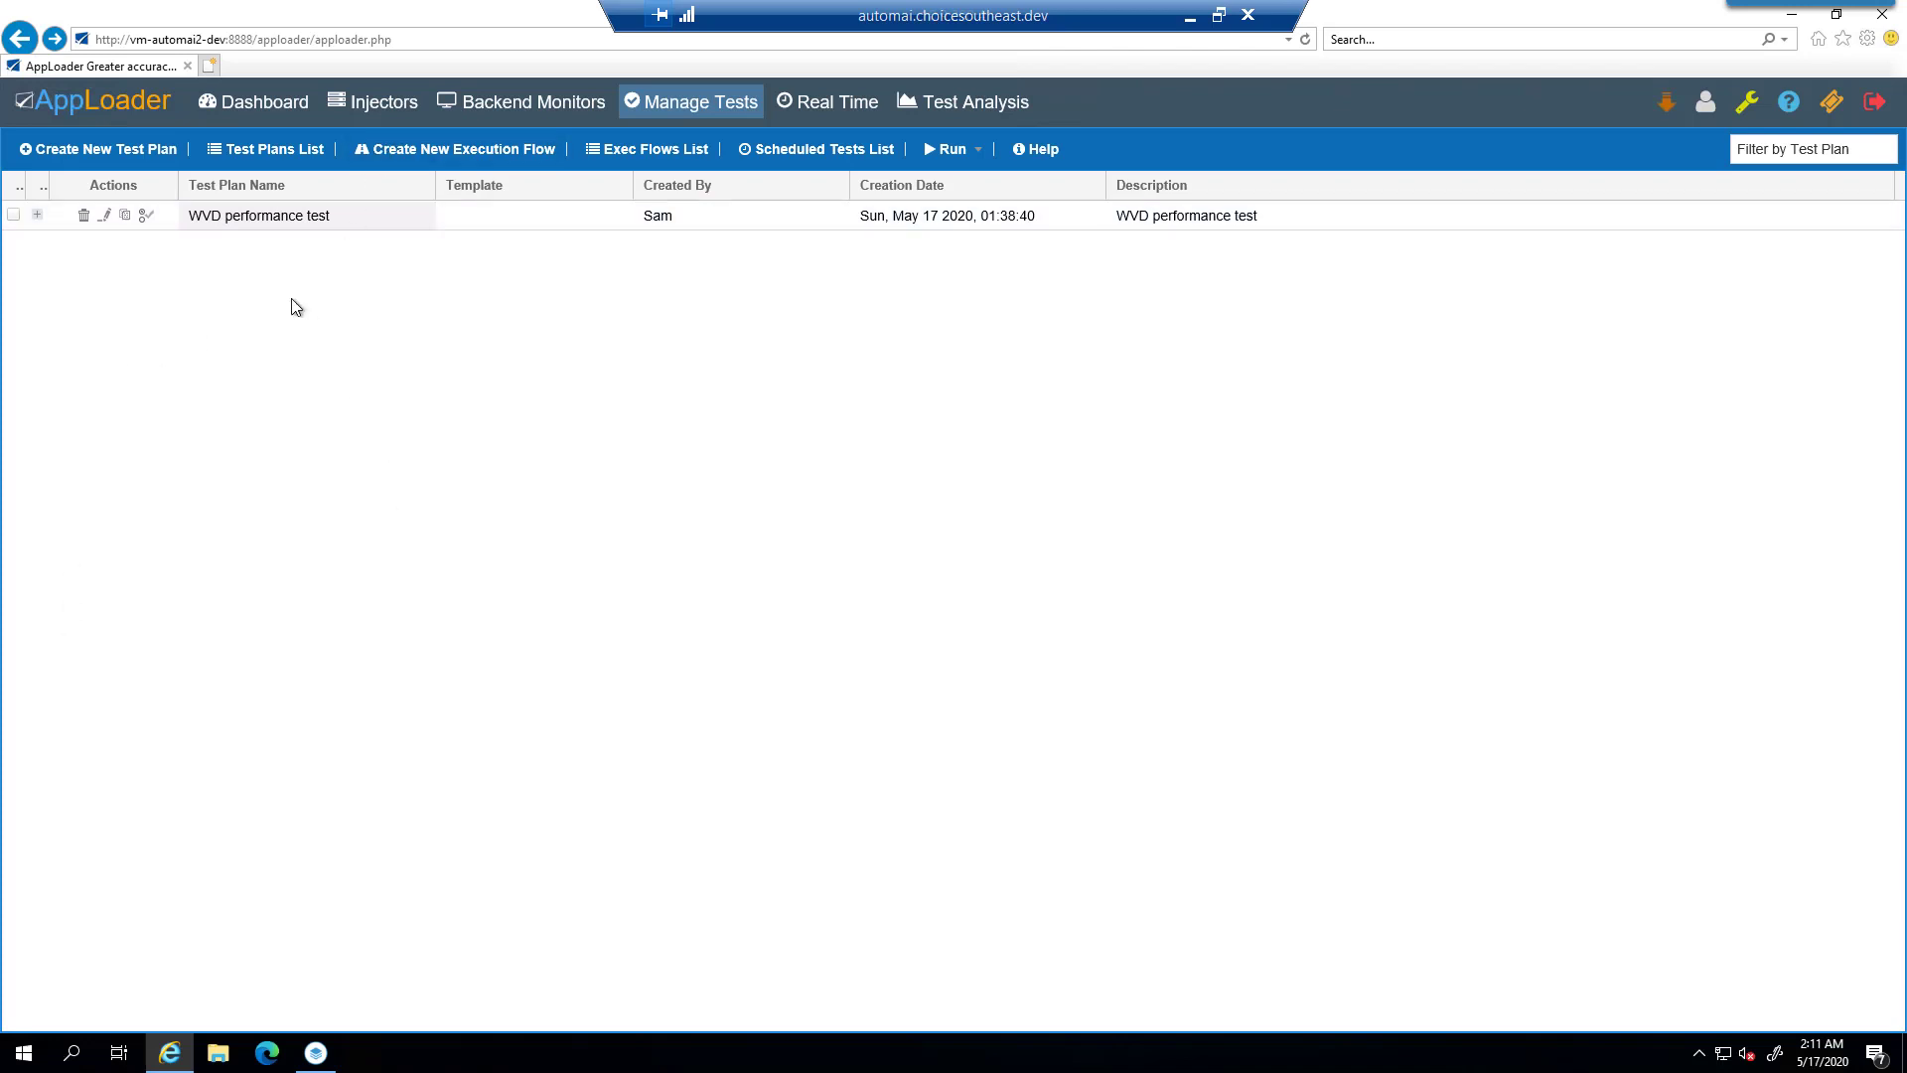
# - Create a new test plan in AppLoader and name it WVD Test 2
pyautogui.click(97, 151)
pyautogui.click(244, 230)
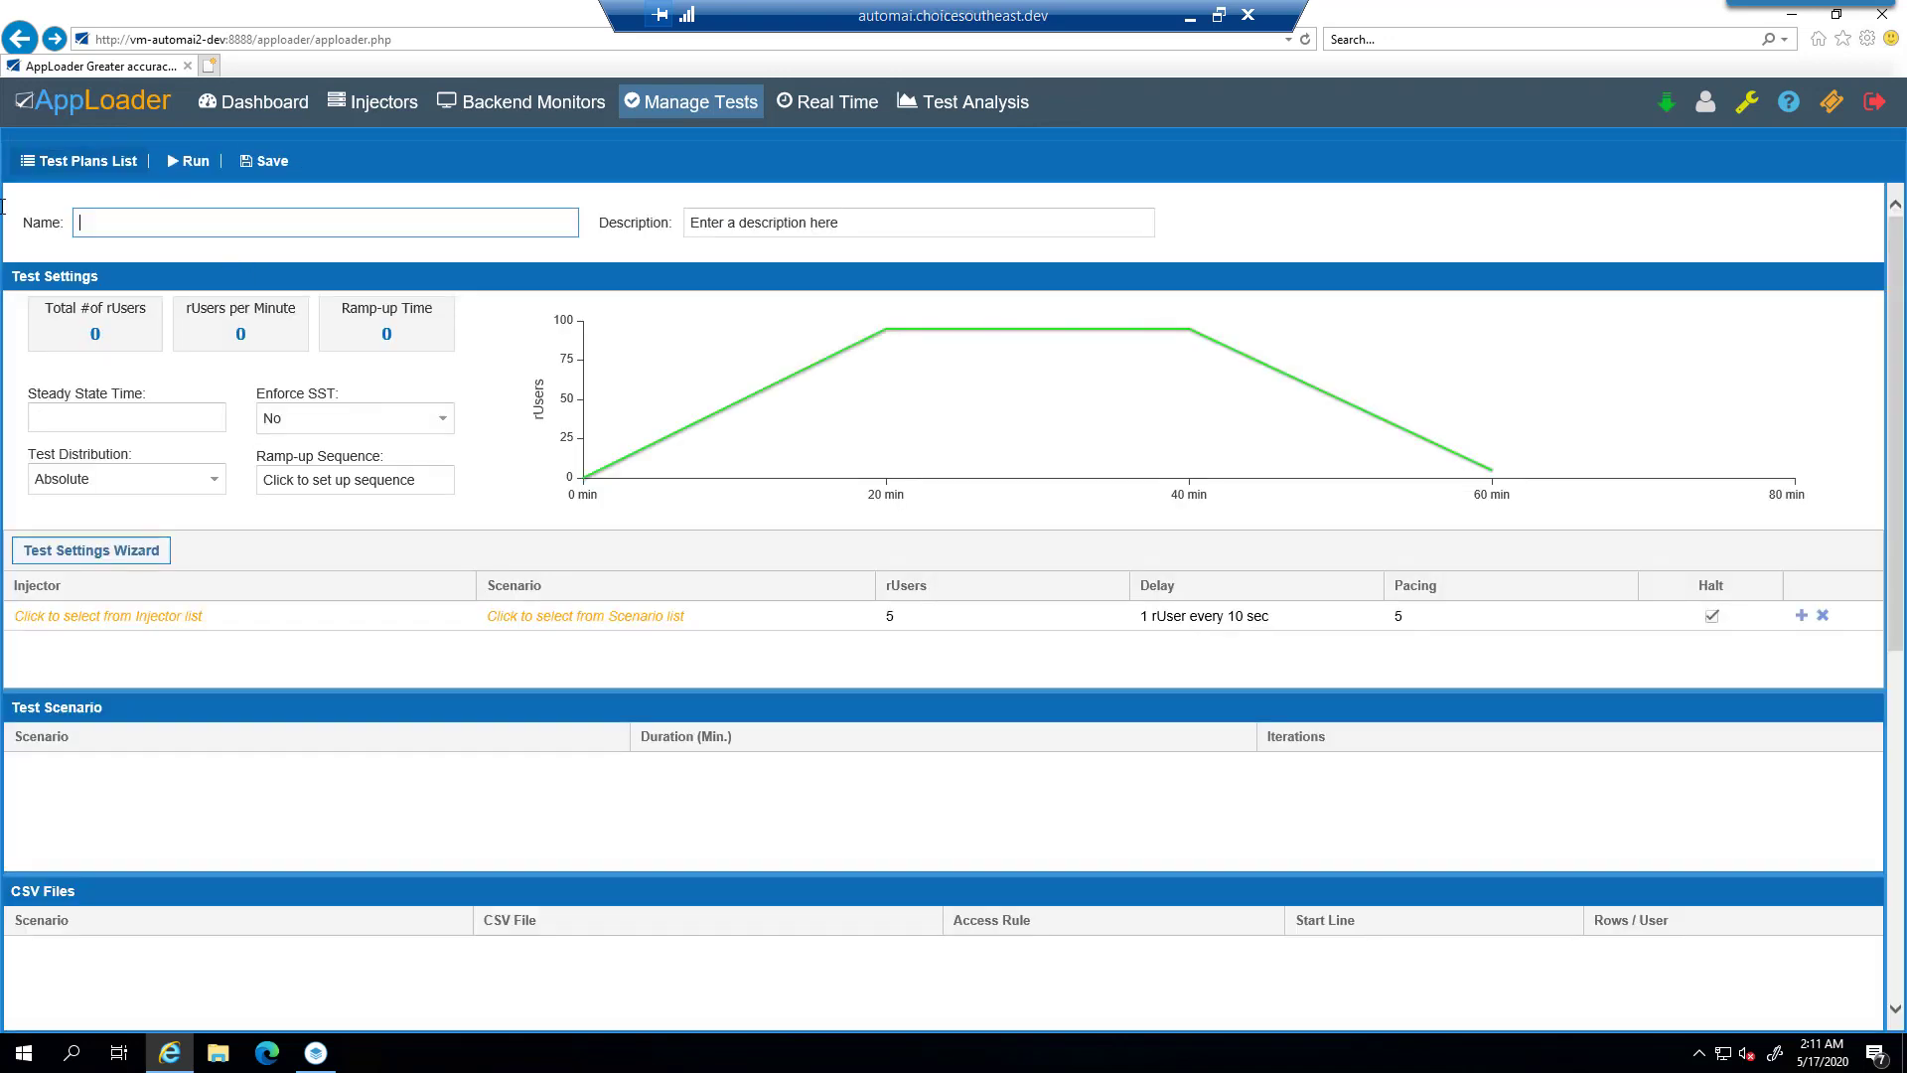
pyautogui.write('WVD Test 2')
# - Set the test plan's steady state time to 20
pyautogui.click(105, 622)
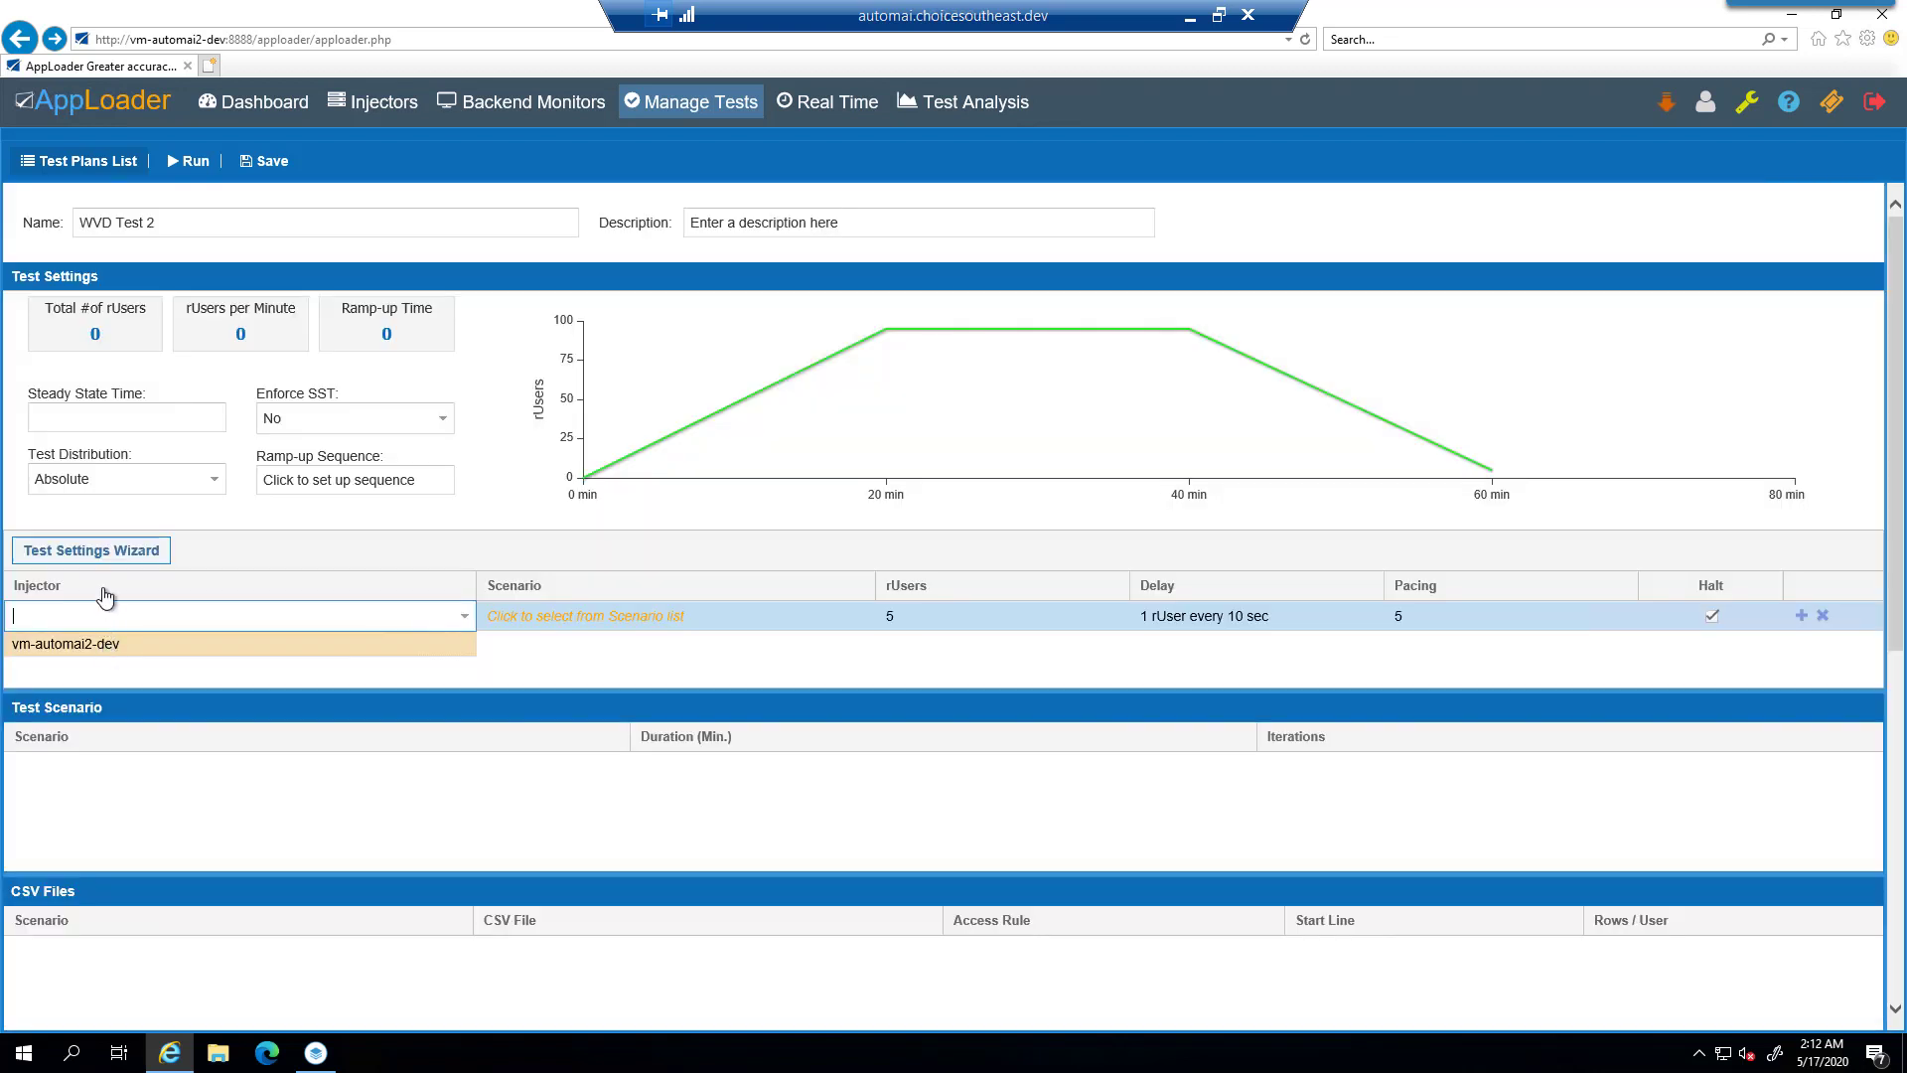
pyautogui.click(99, 645)
pyautogui.click(83, 413)
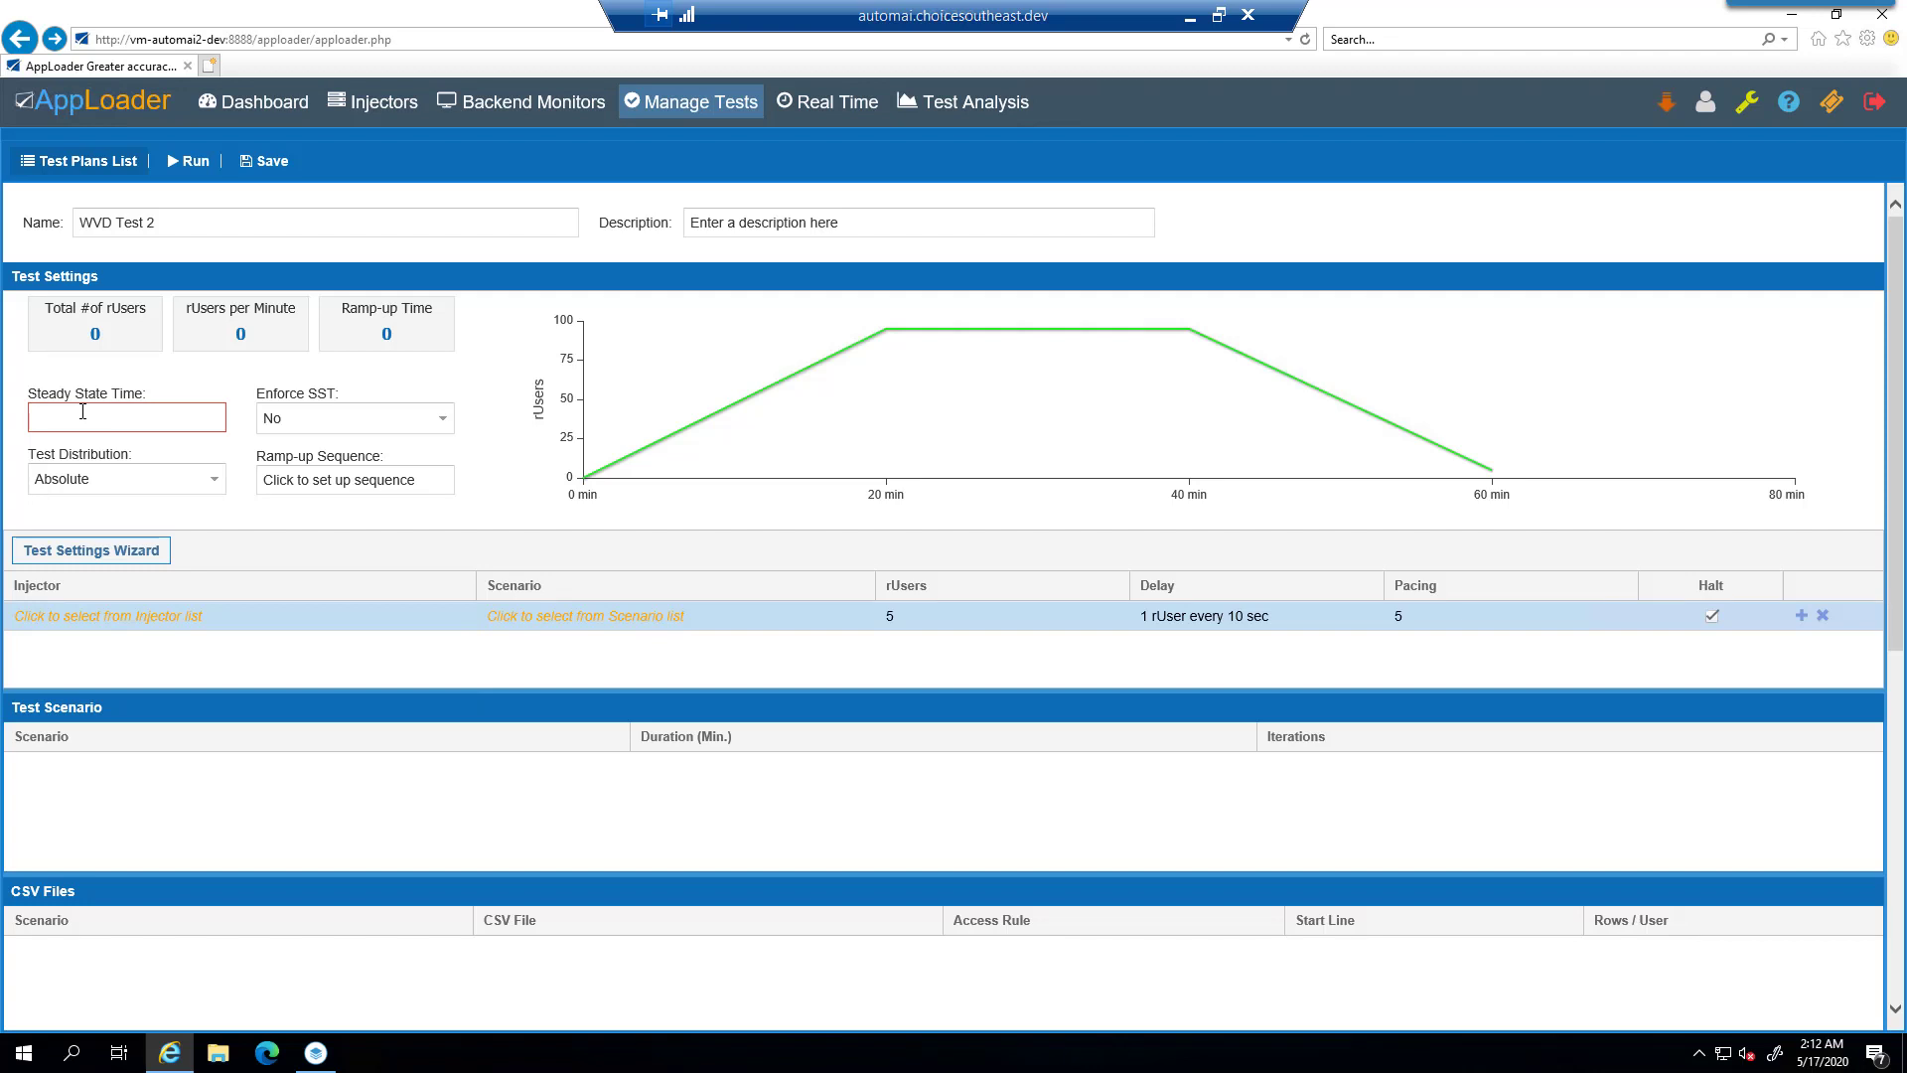
pyautogui.write('20')
# - Assign the injector vm-automai2-dev and the scenario WVD demo.xml to the test settings row
pyautogui.click(94, 623)
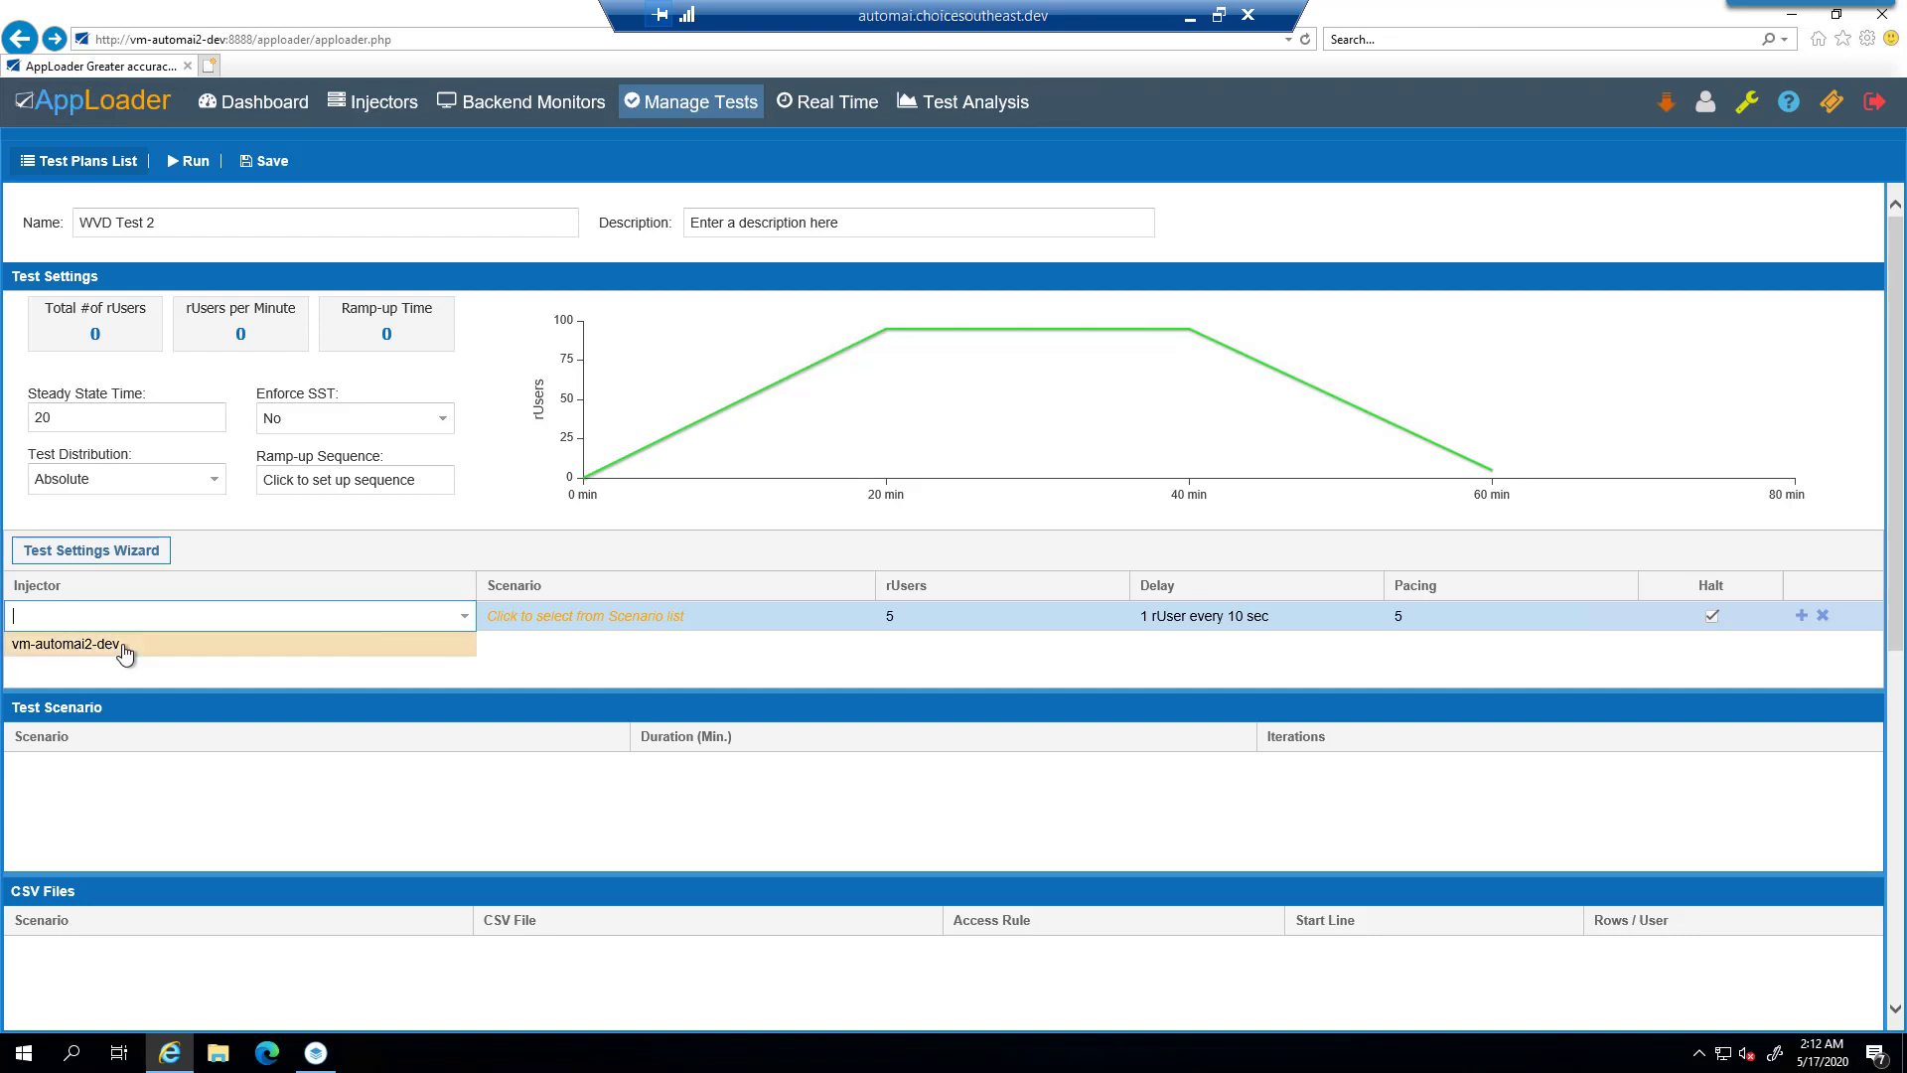
pyautogui.click(124, 647)
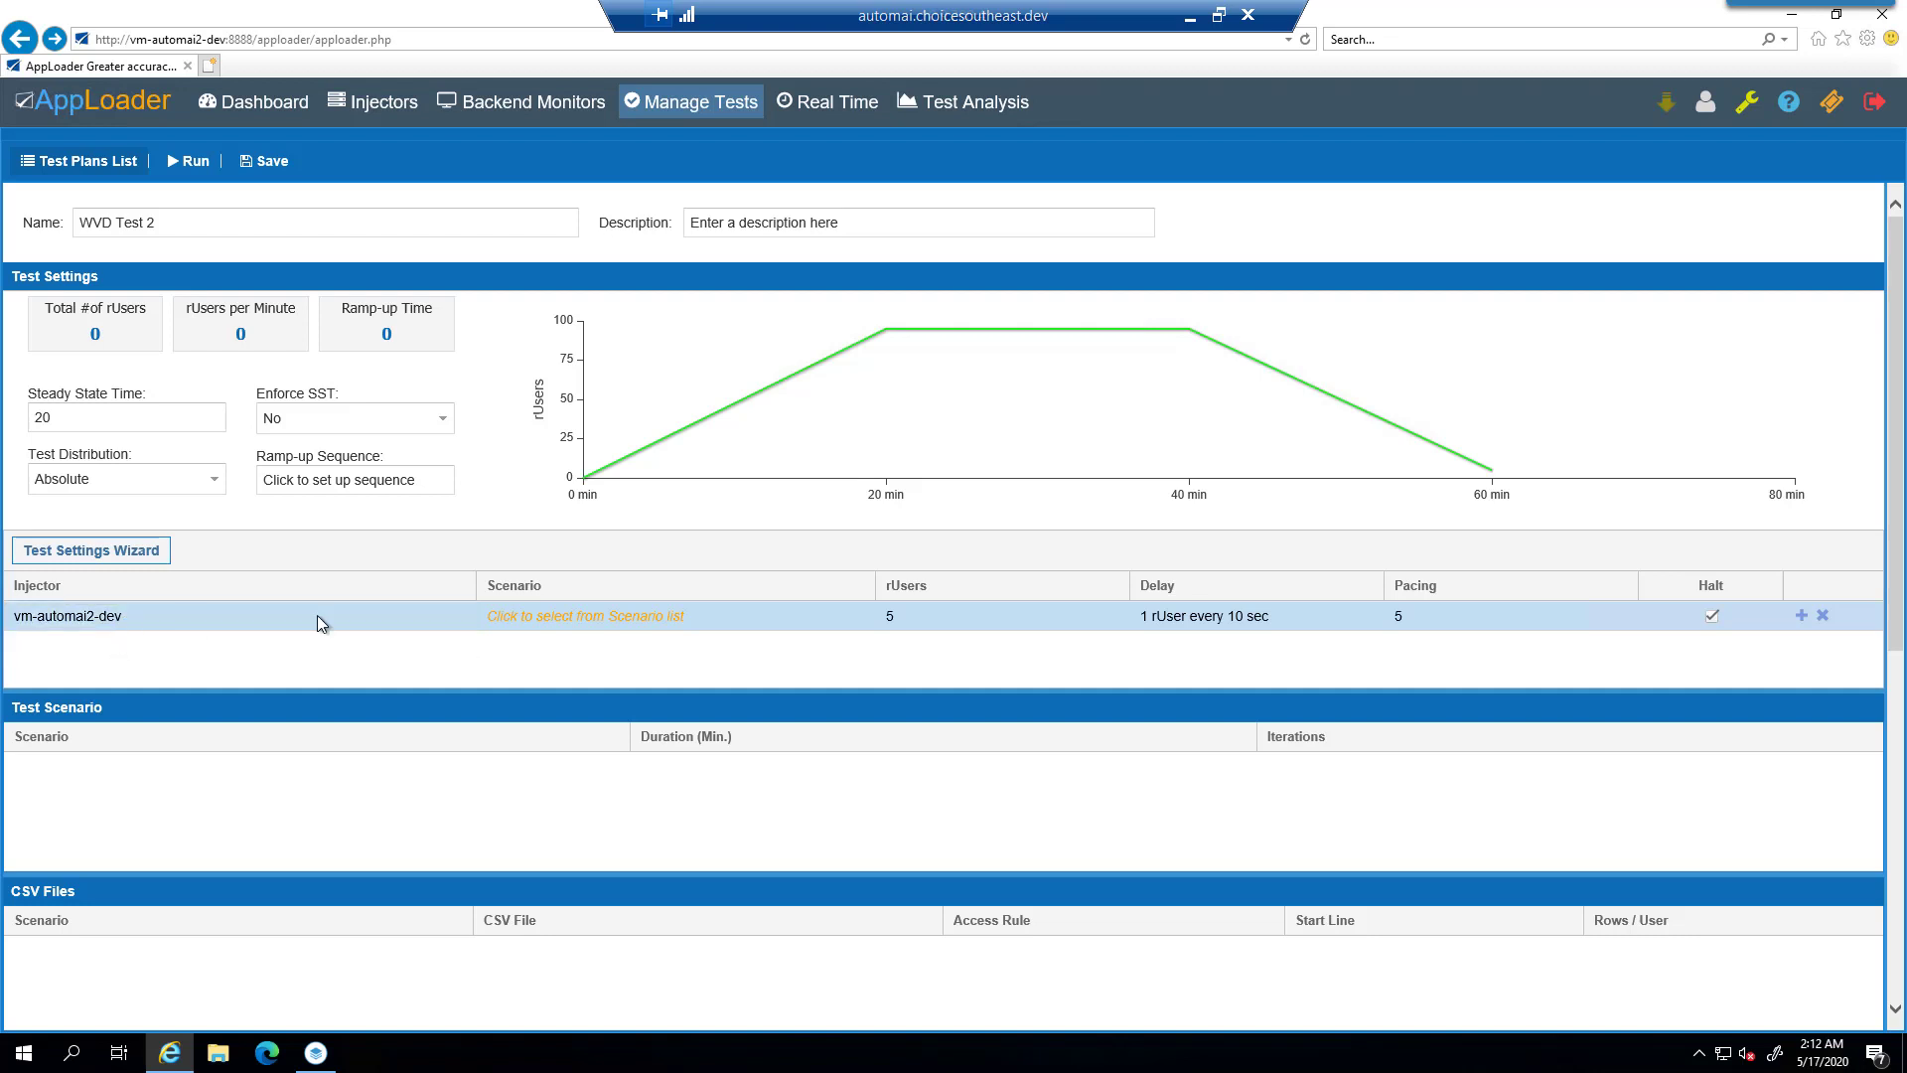
pyautogui.click(653, 617)
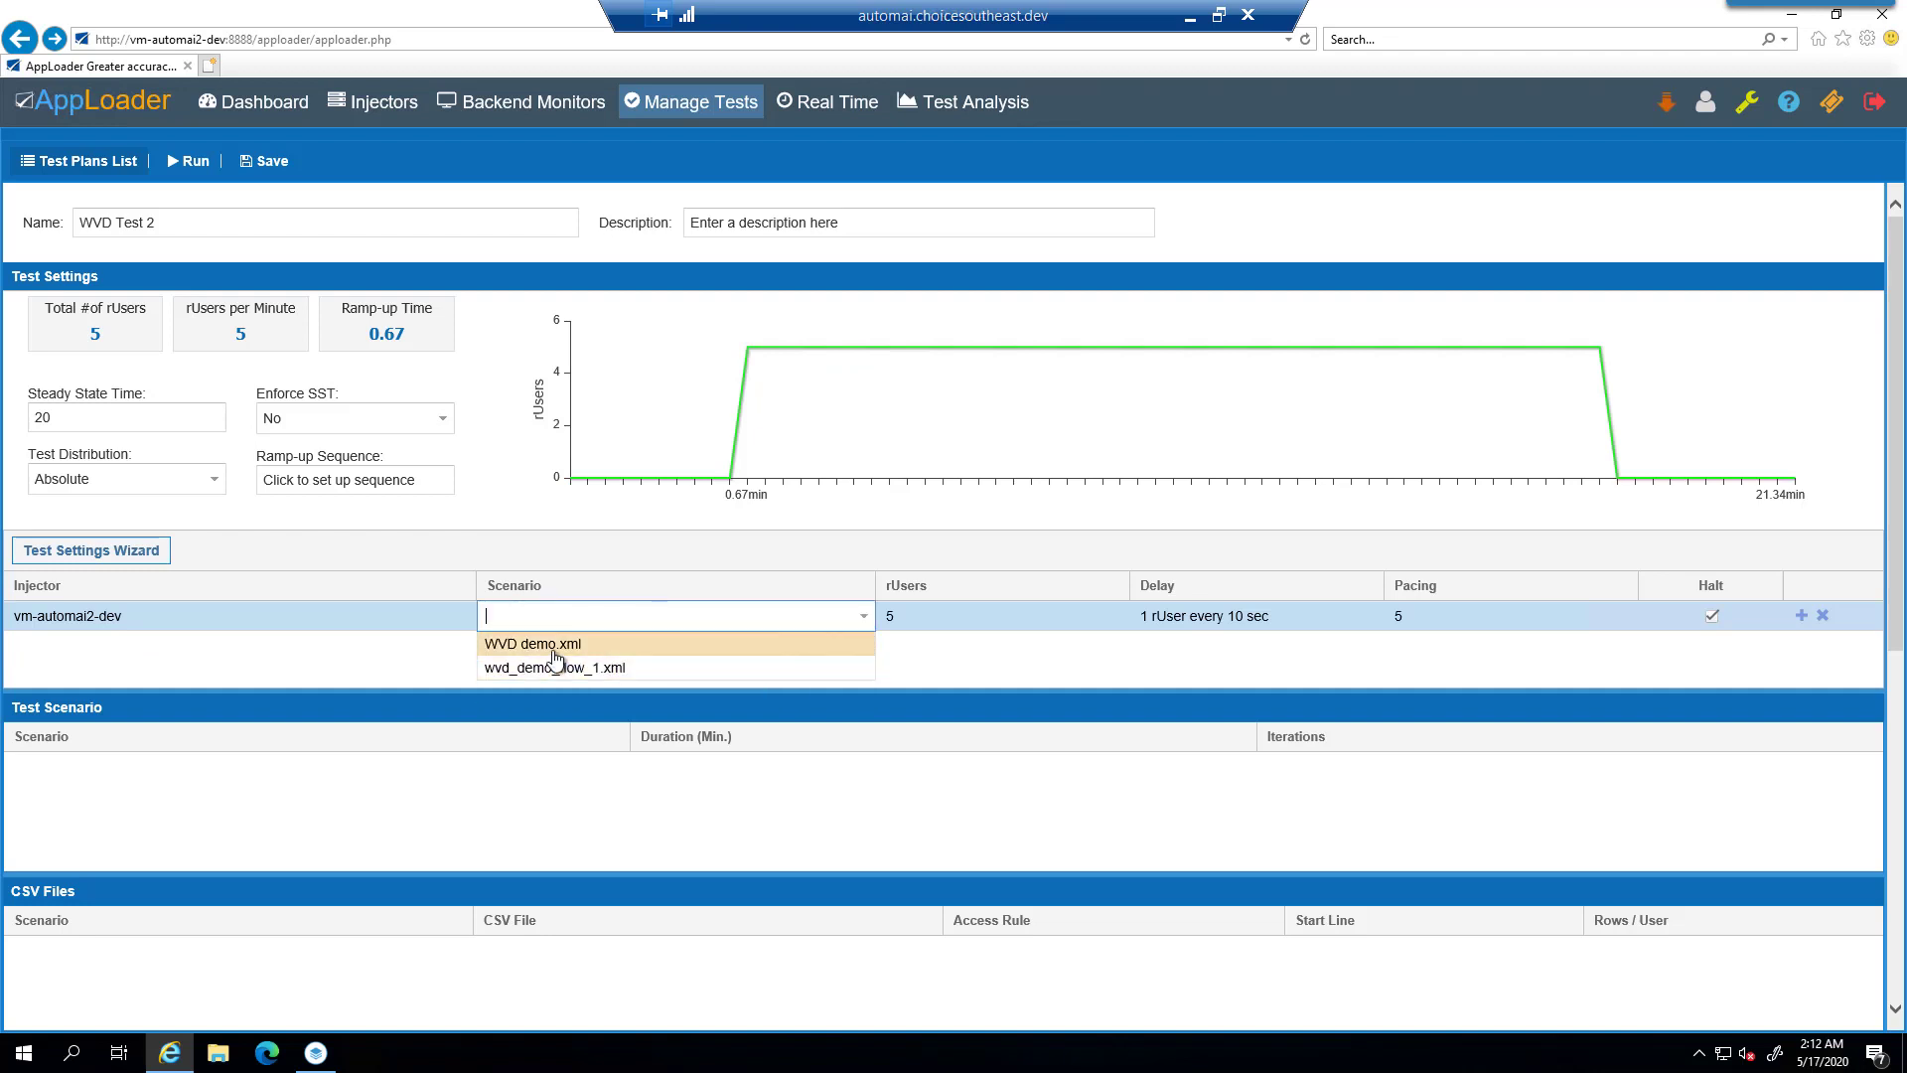
pyautogui.click(555, 648)
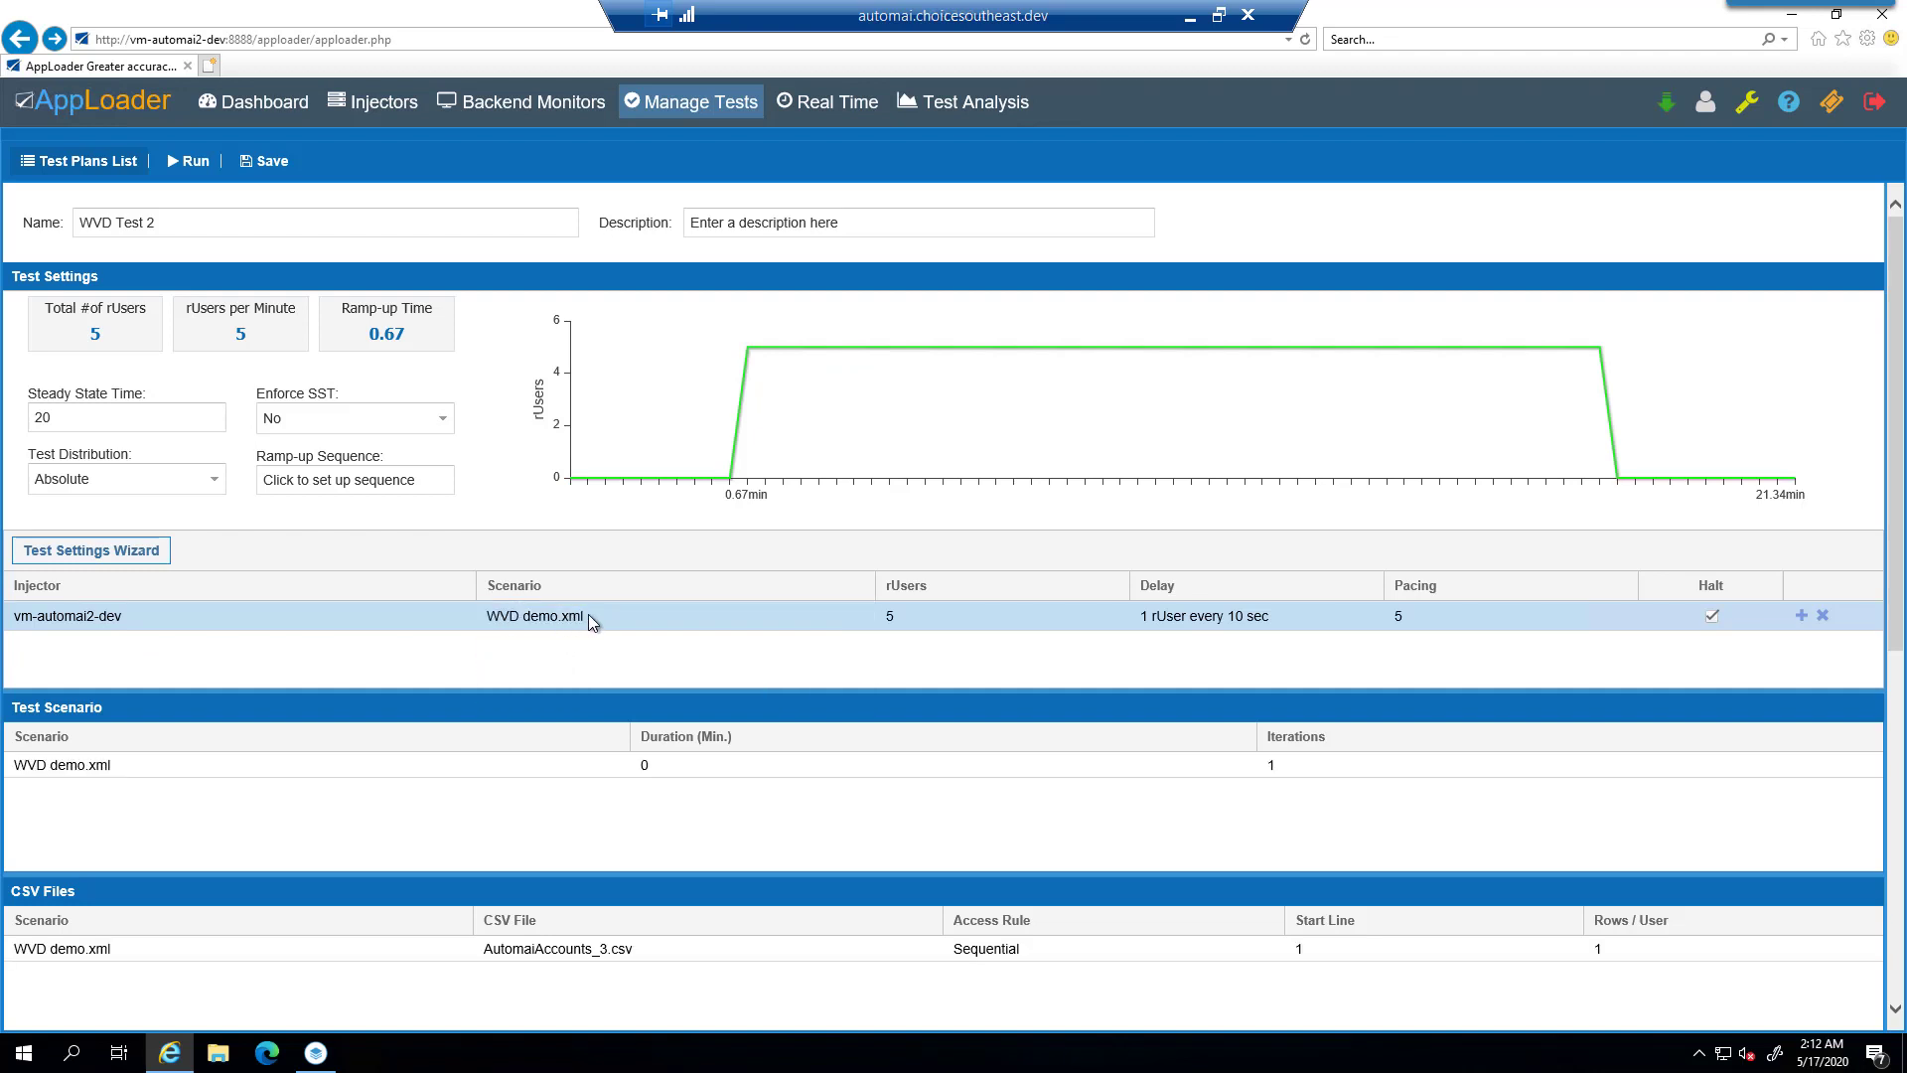
# - Set the number of rUsers for the vm-automai2-dev injector to 10
pyautogui.click(941, 618)
pyautogui.press('BackSpace')
pyautogui.write('10')
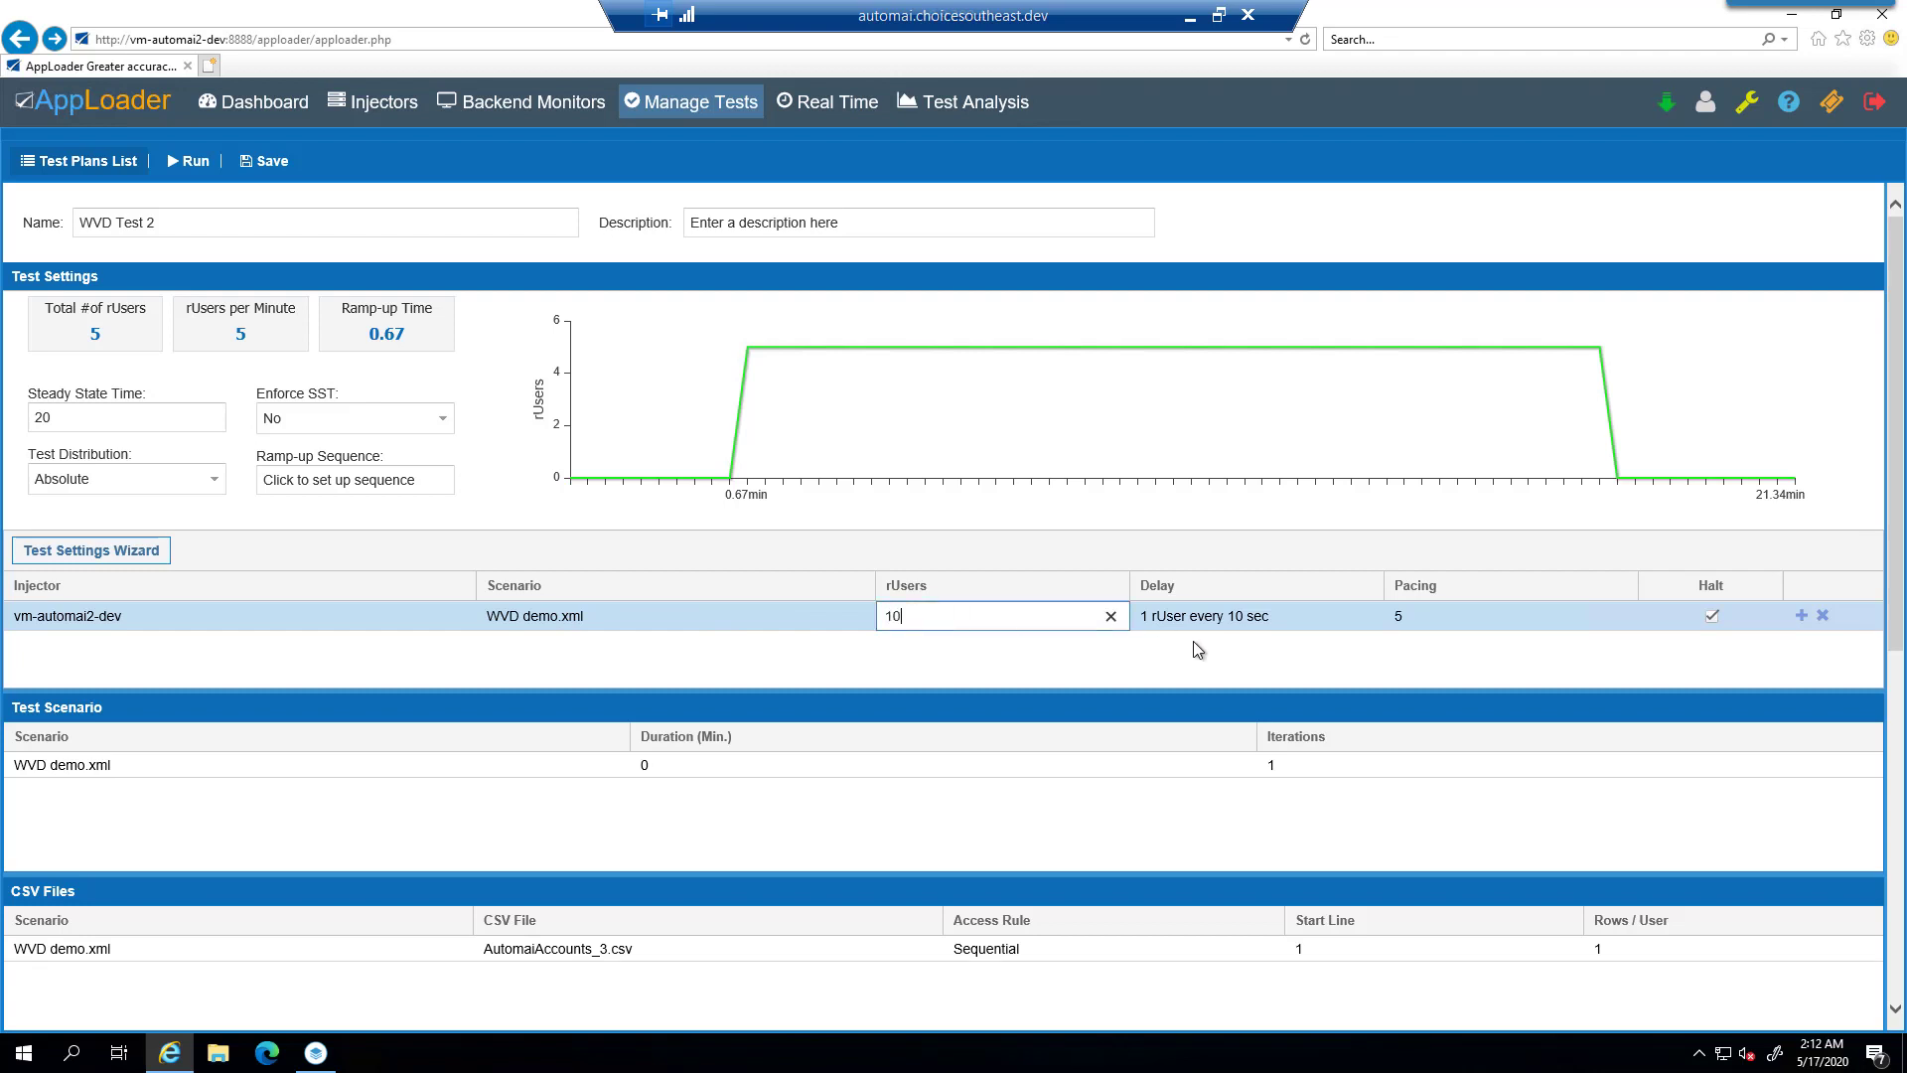
pyautogui.press('Return')
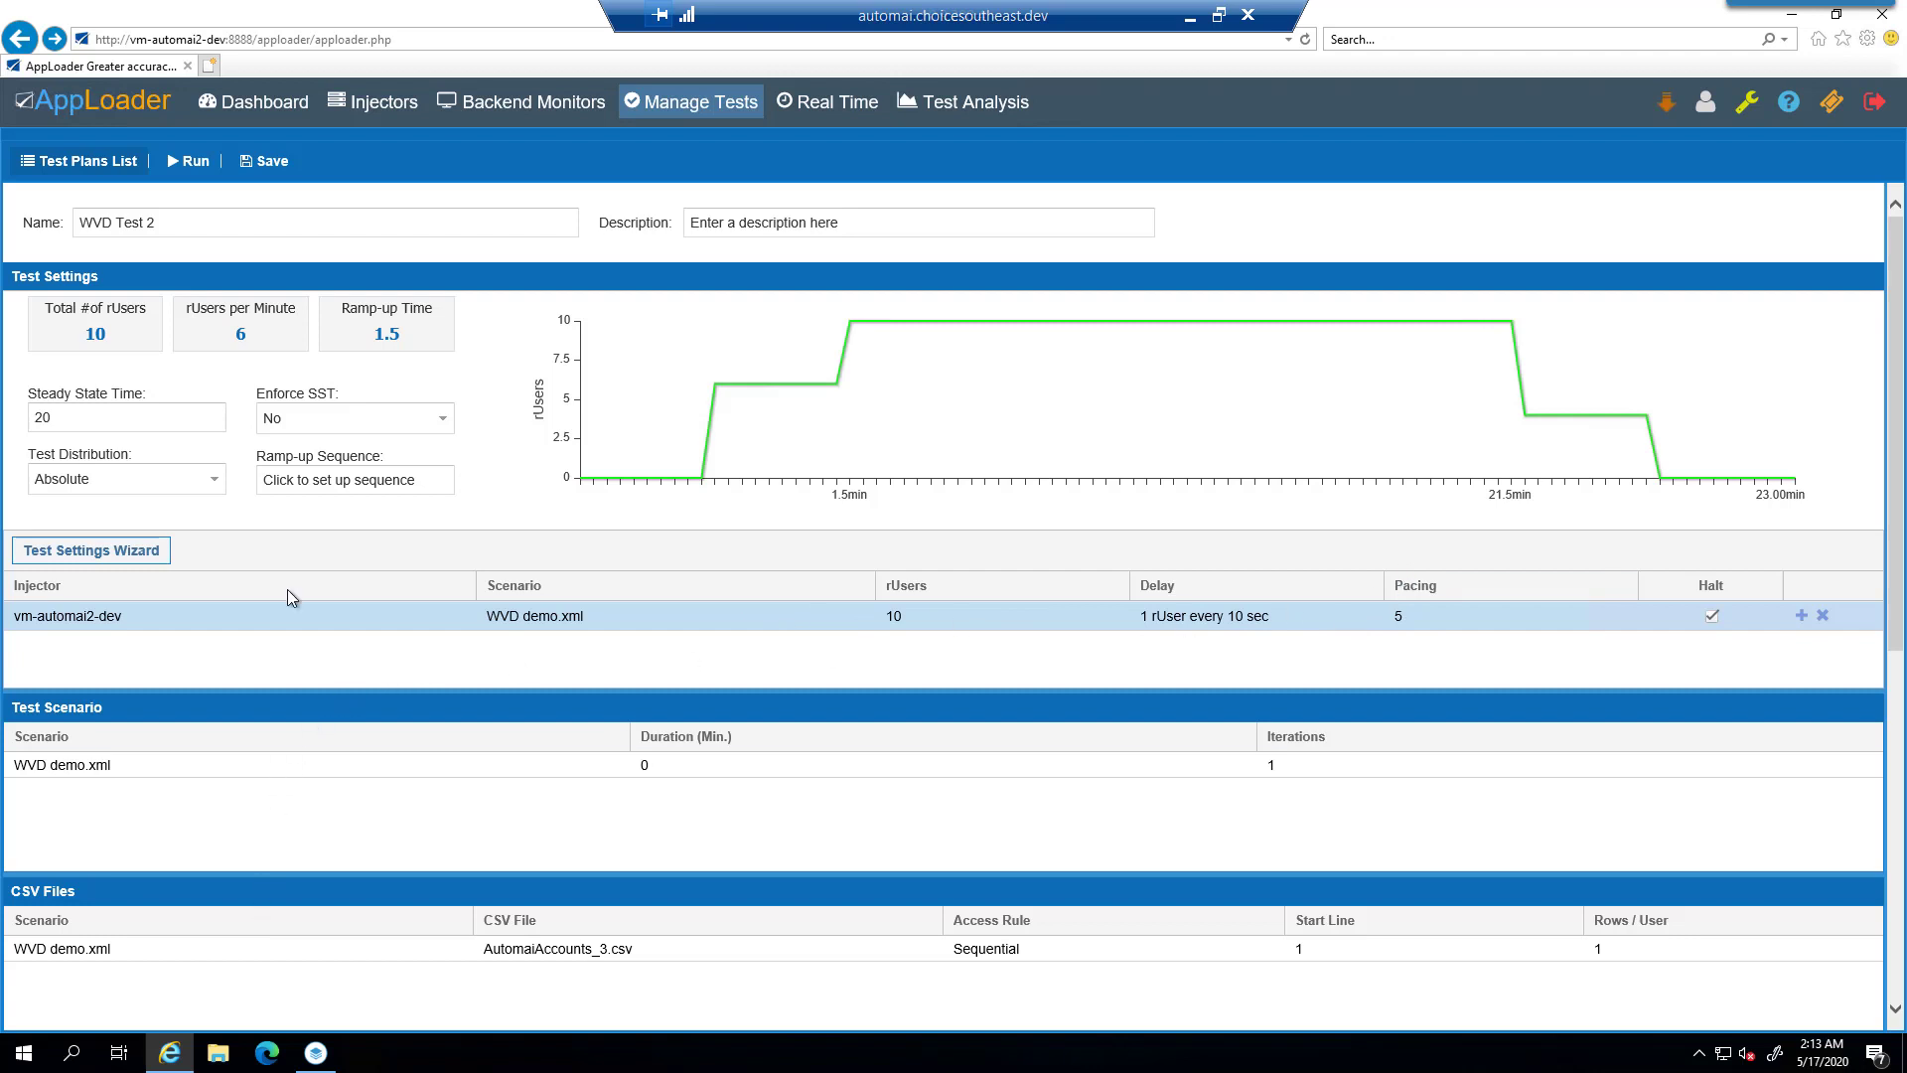
# - Save the test plan and open its execution plan, widening the rUser column to show the full account names
pyautogui.click(260, 164)
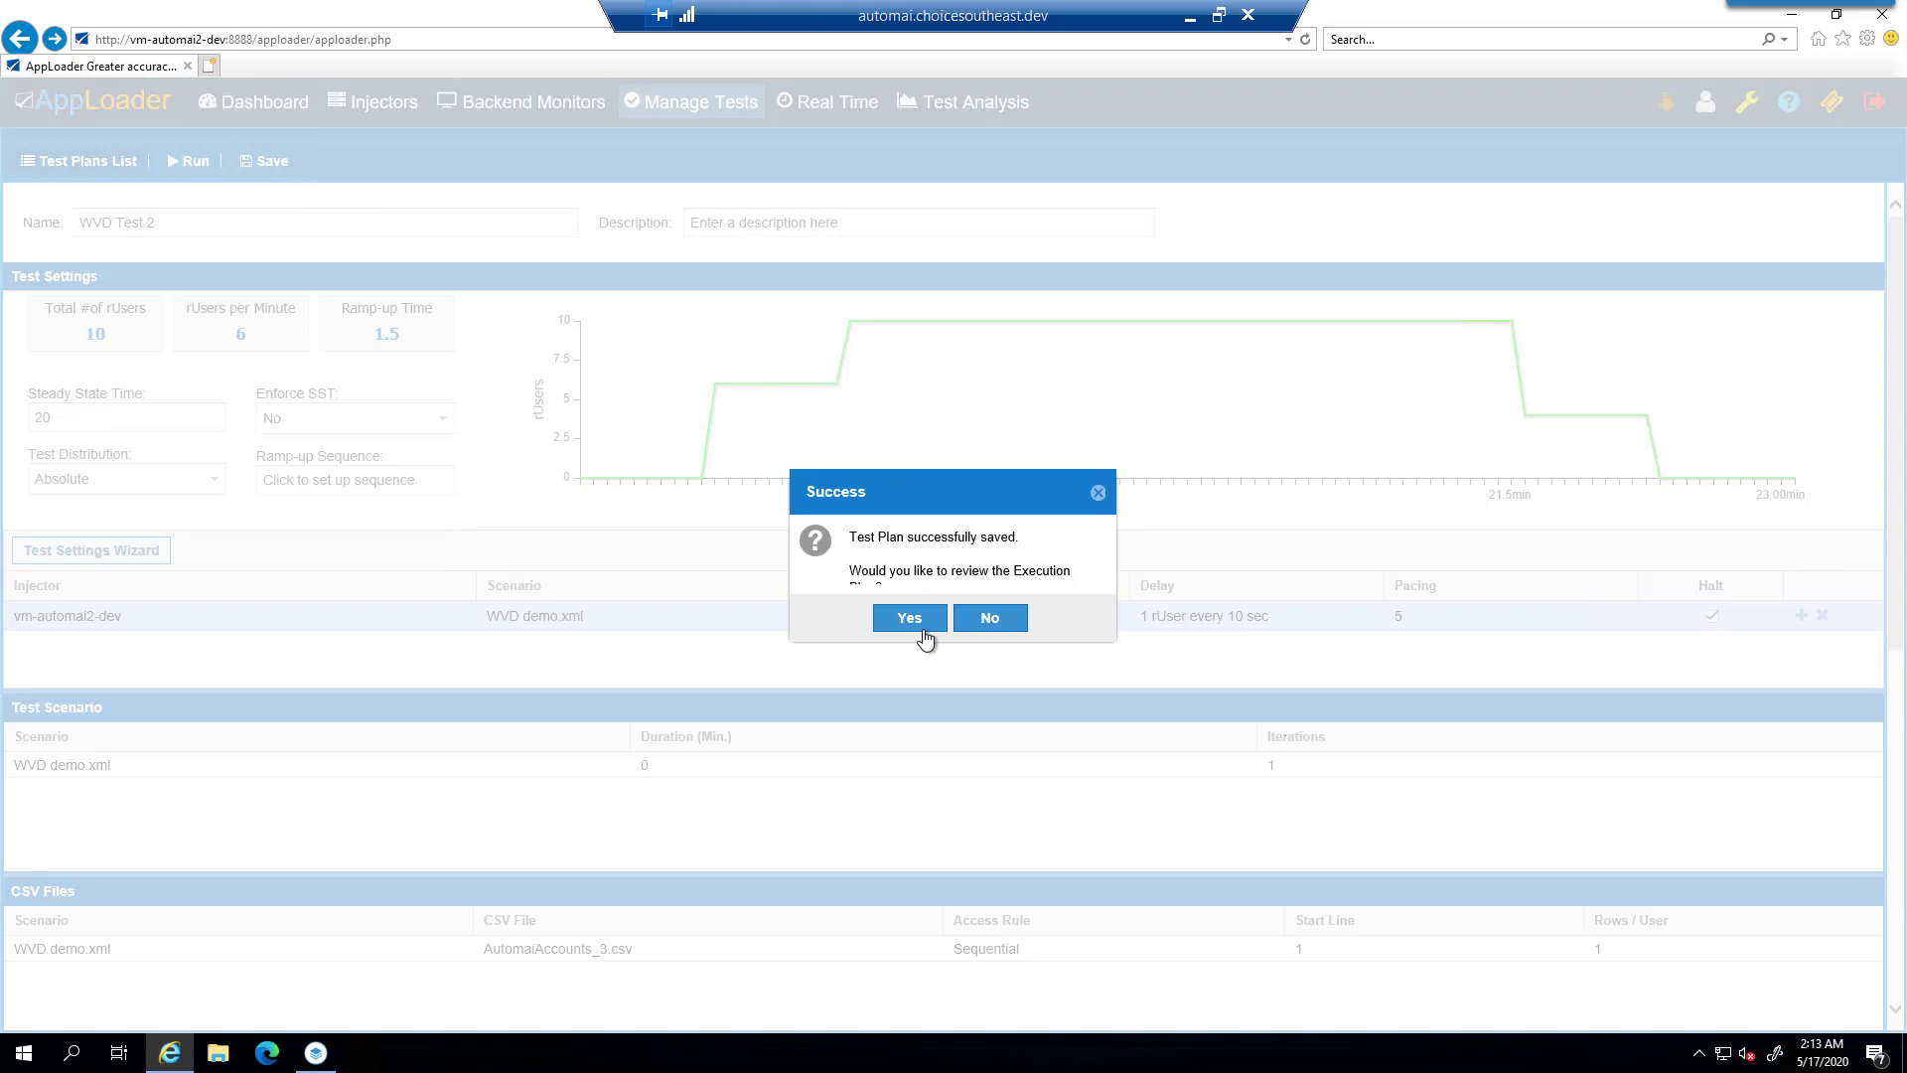
pyautogui.click(910, 619)
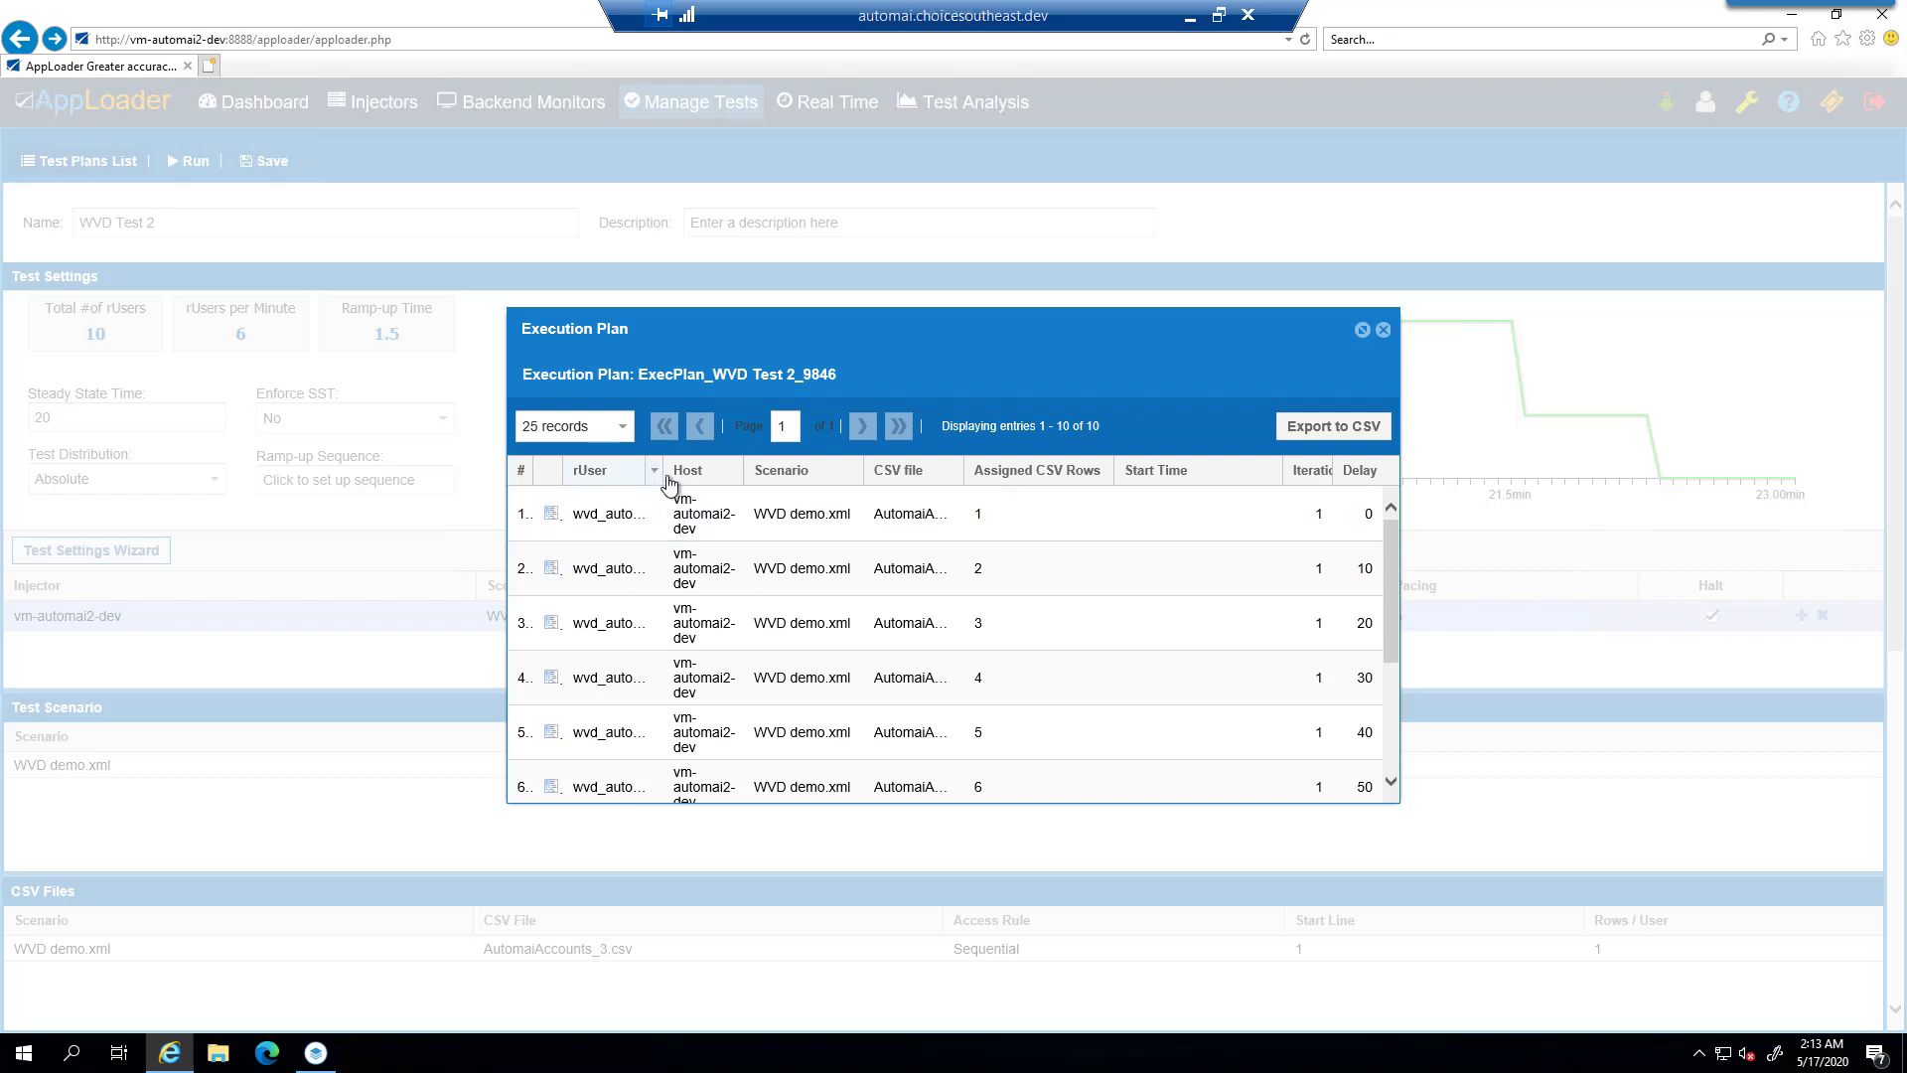
pyautogui.moveTo(663, 471); pyautogui.dragTo(778, 474)
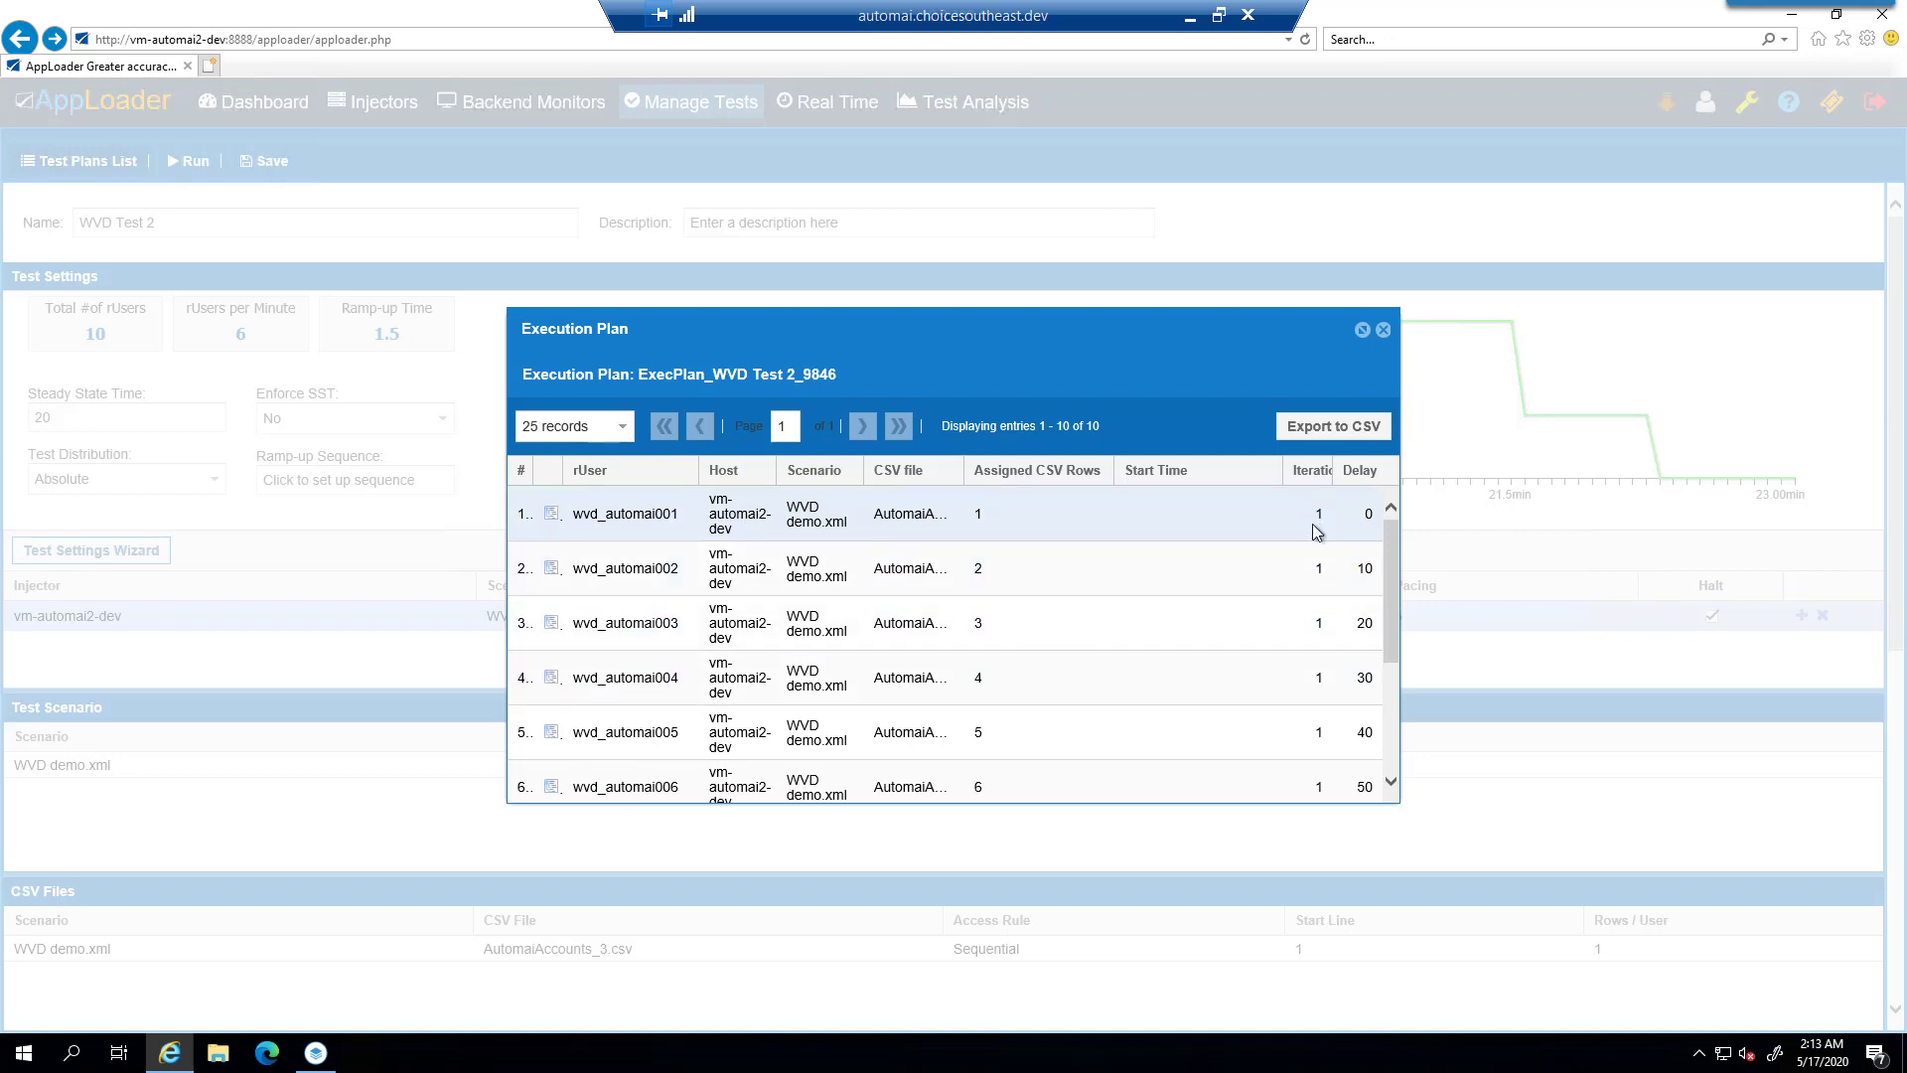
# - Close the execution plan and run a load test from the WVD Test 2 plan with the note "Load Test # 2"
pyautogui.click(1382, 331)
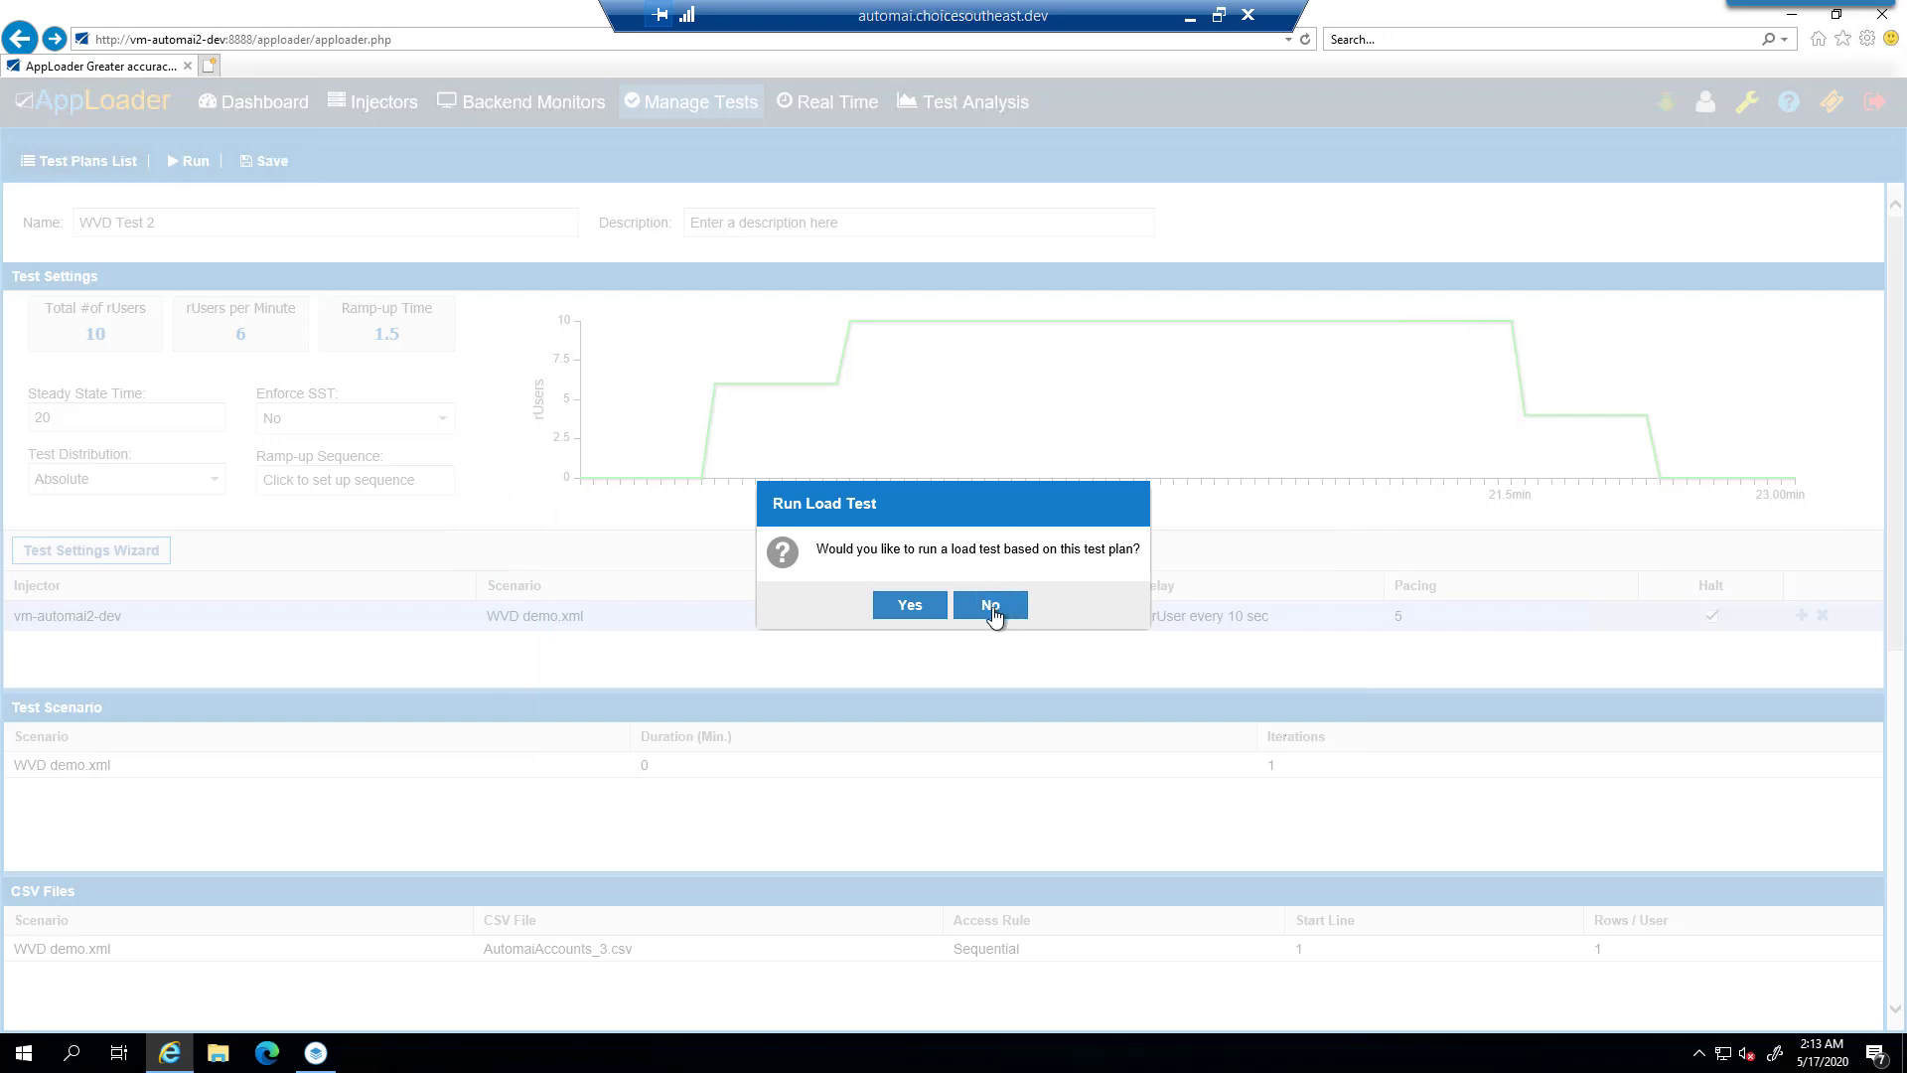
pyautogui.click(908, 612)
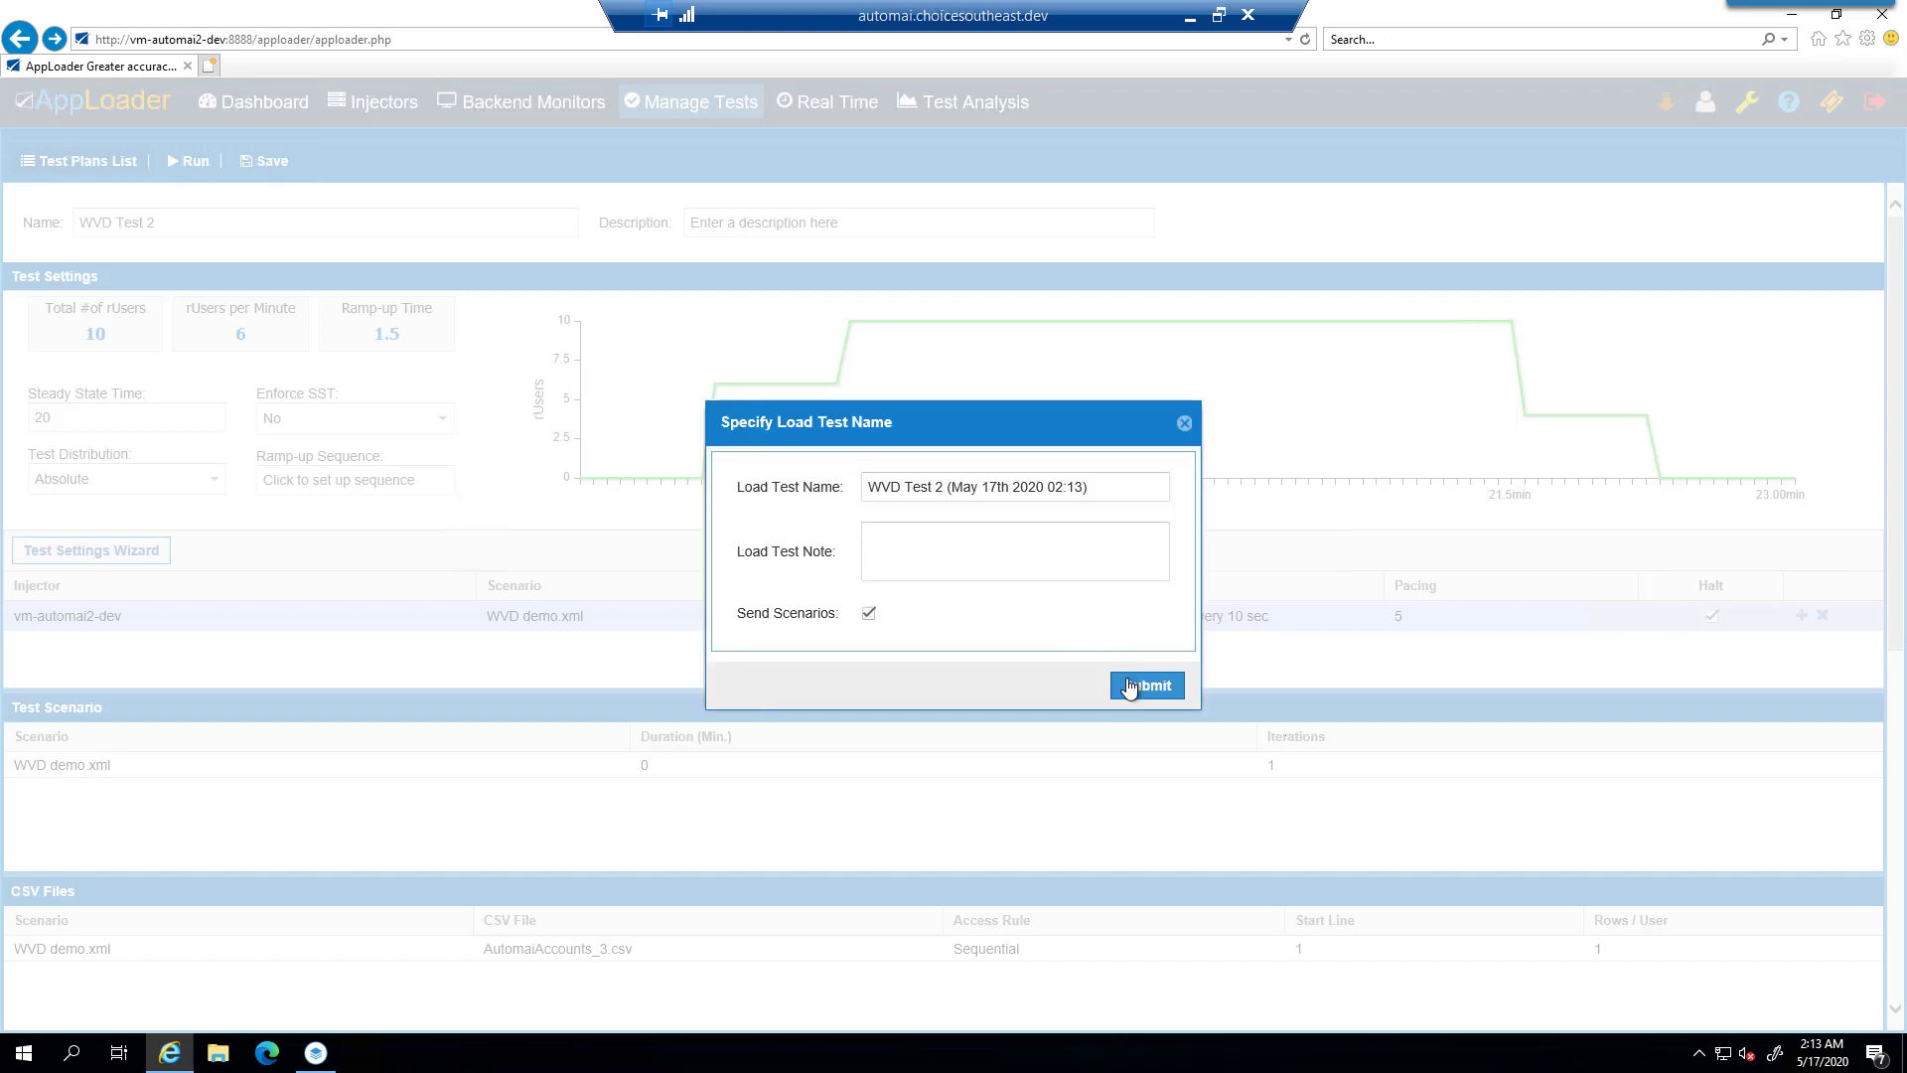
pyautogui.click(1024, 563)
pyautogui.write('Load Test @')
pyautogui.press('BackSpace')
pyautogui.write('# 2')
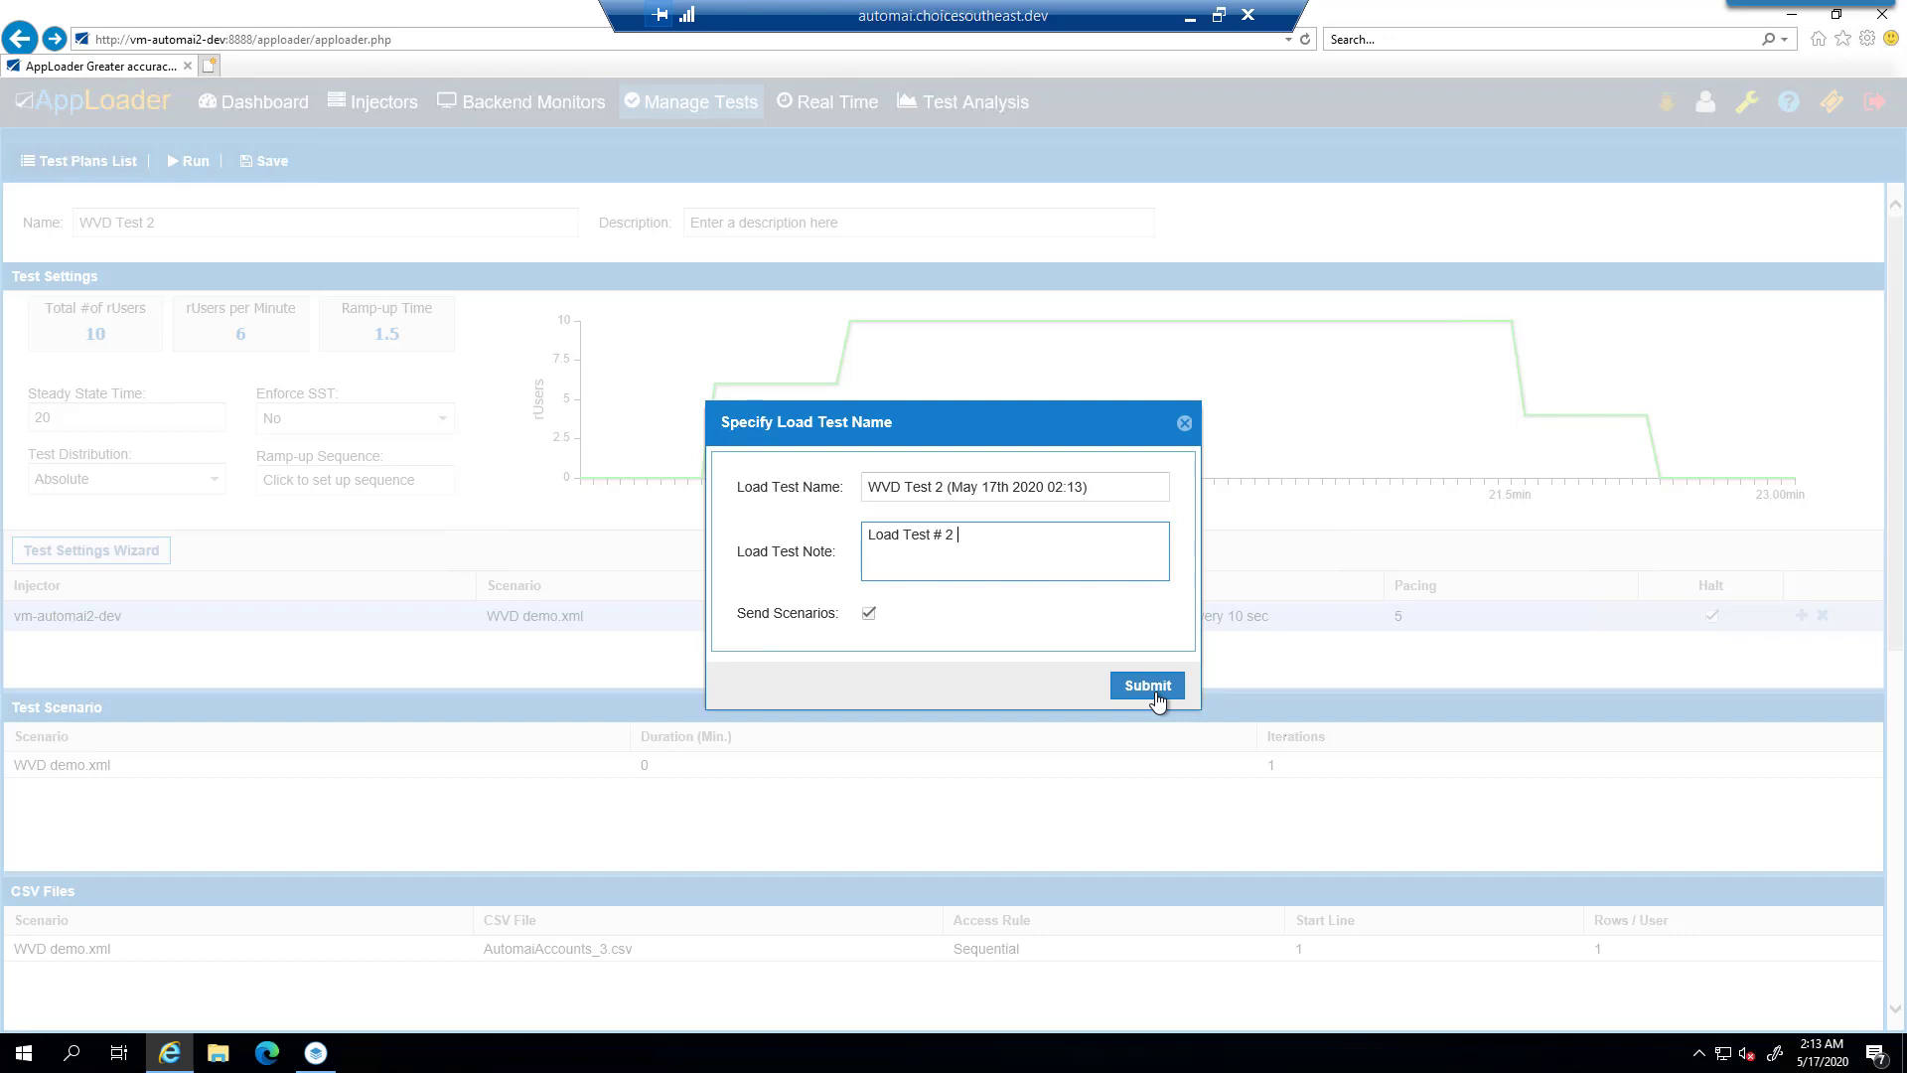
pyautogui.click(1153, 687)
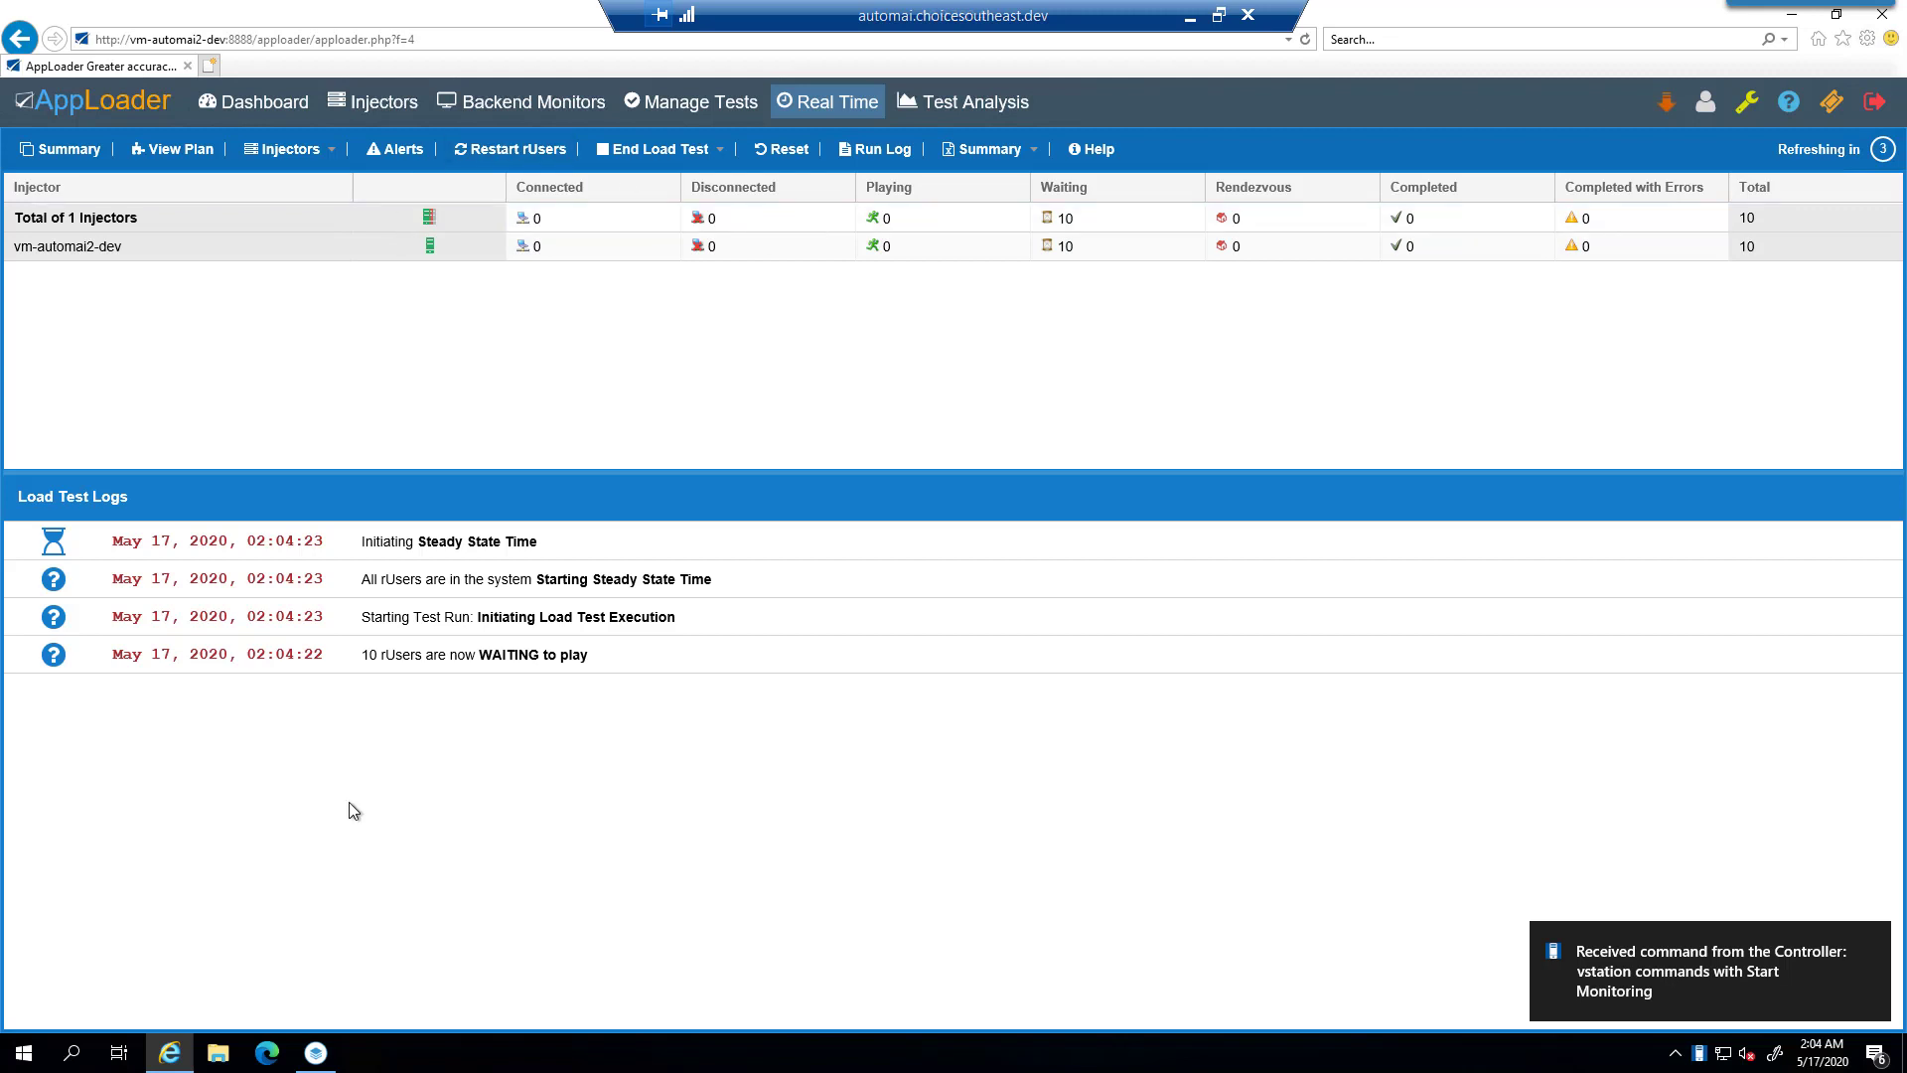
# - Check the running user sessions in rUserManager, and review the wvd_automai006 failure's execution timeline through its last step from the AppLoader dashboard
pyautogui.click(316, 1053)
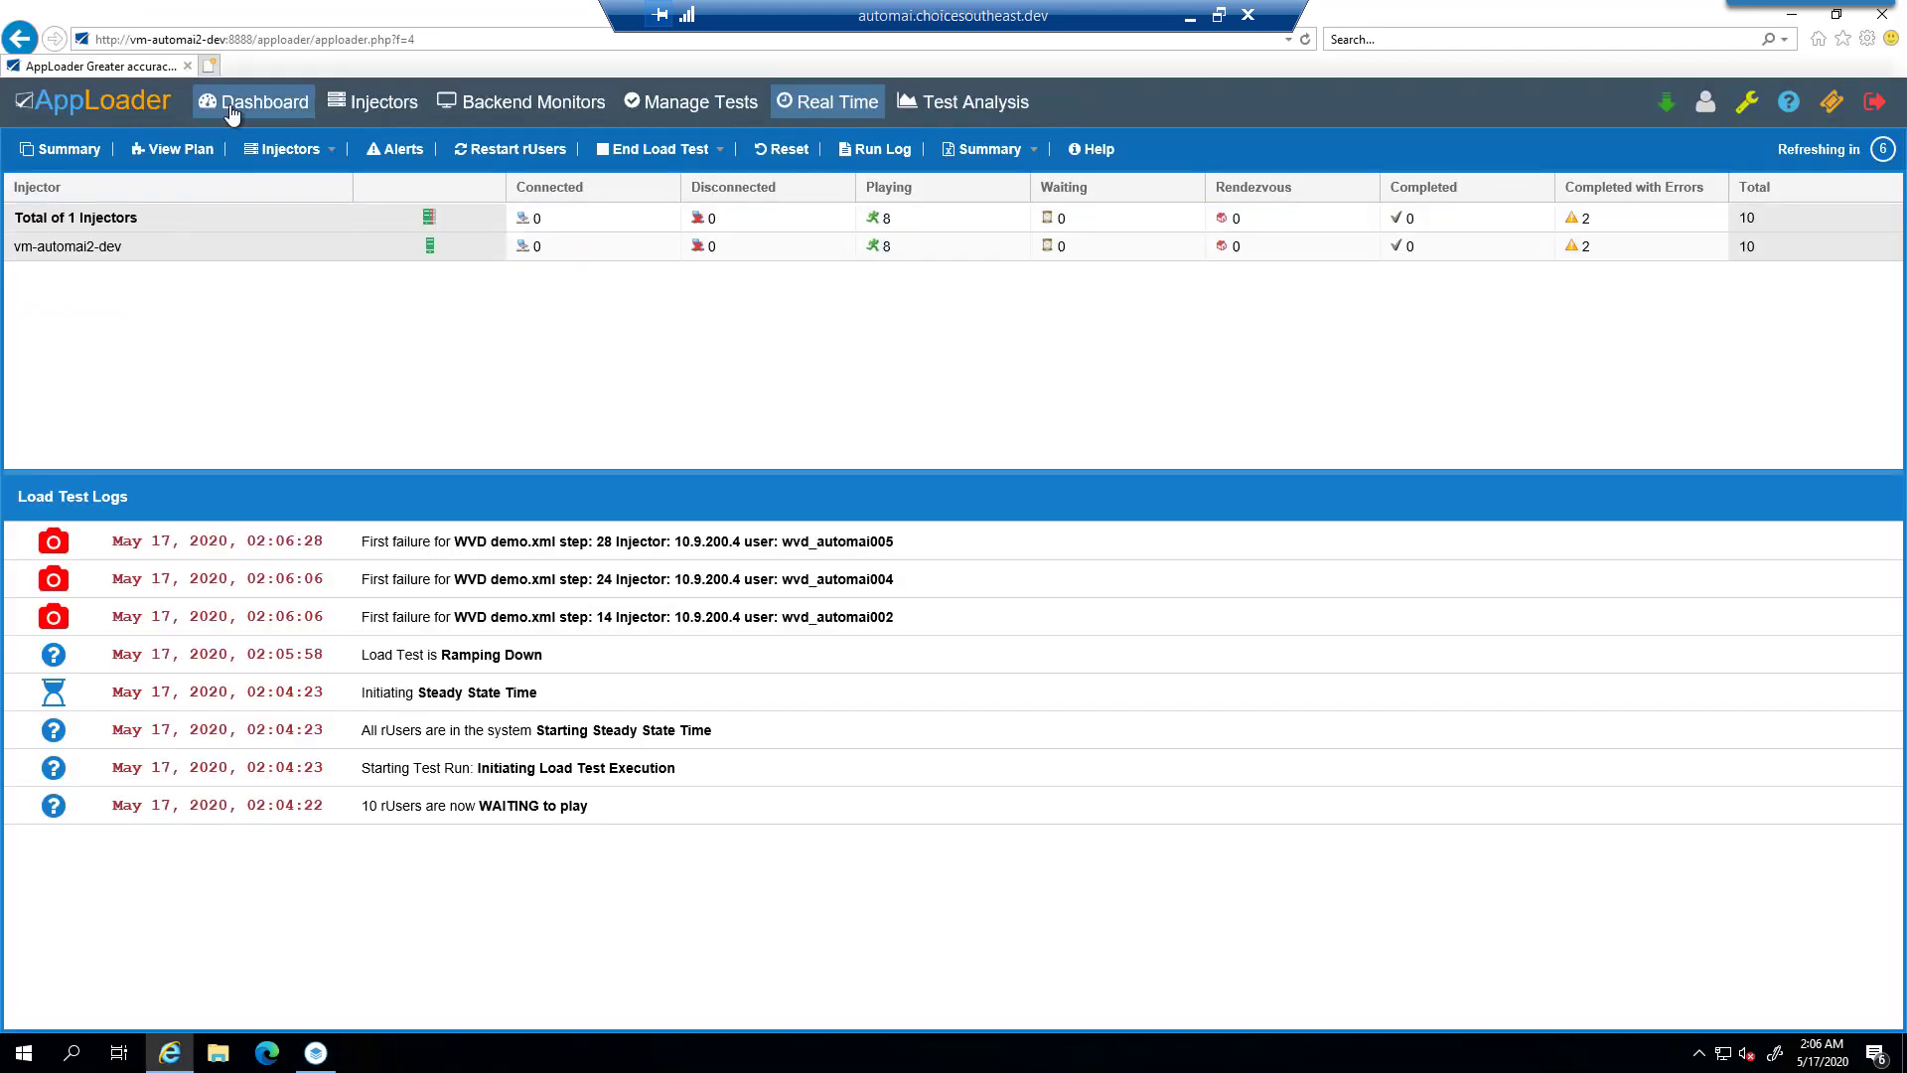
pyautogui.click(253, 102)
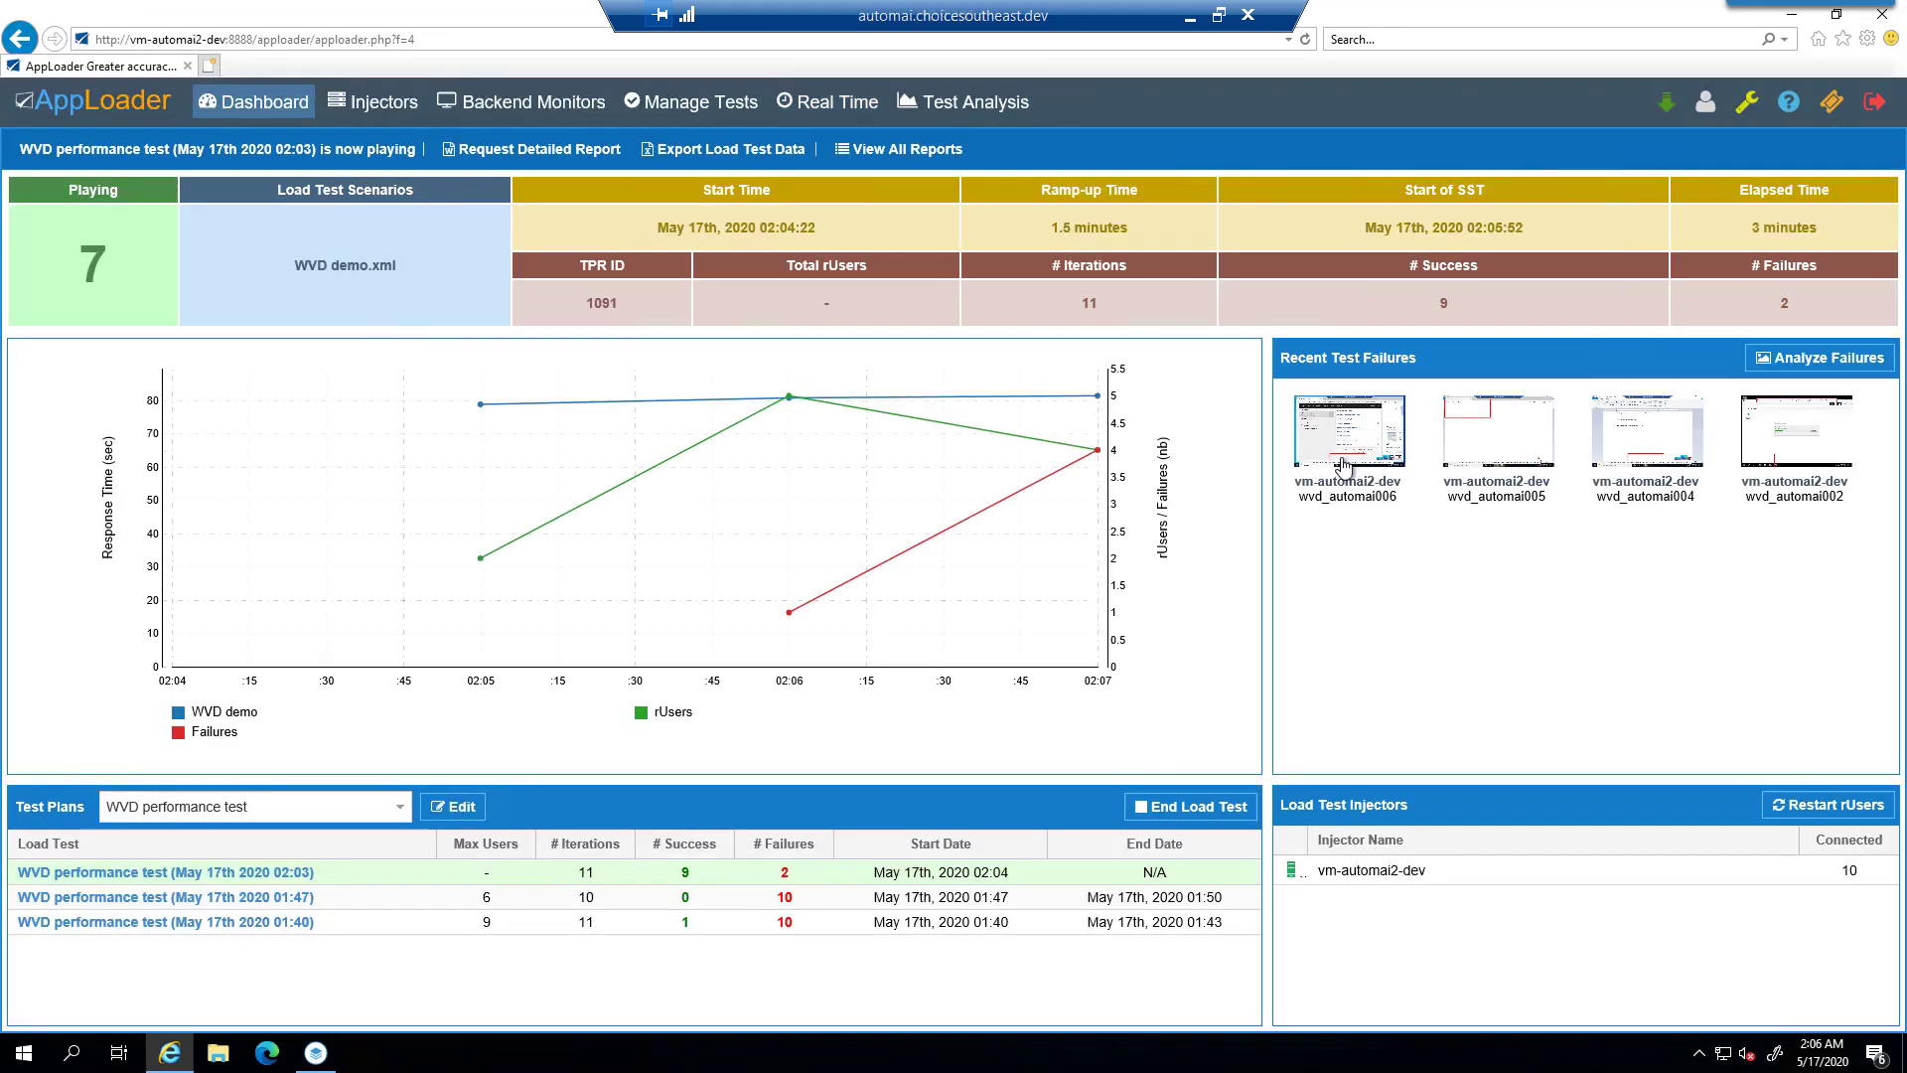
pyautogui.click(1359, 454)
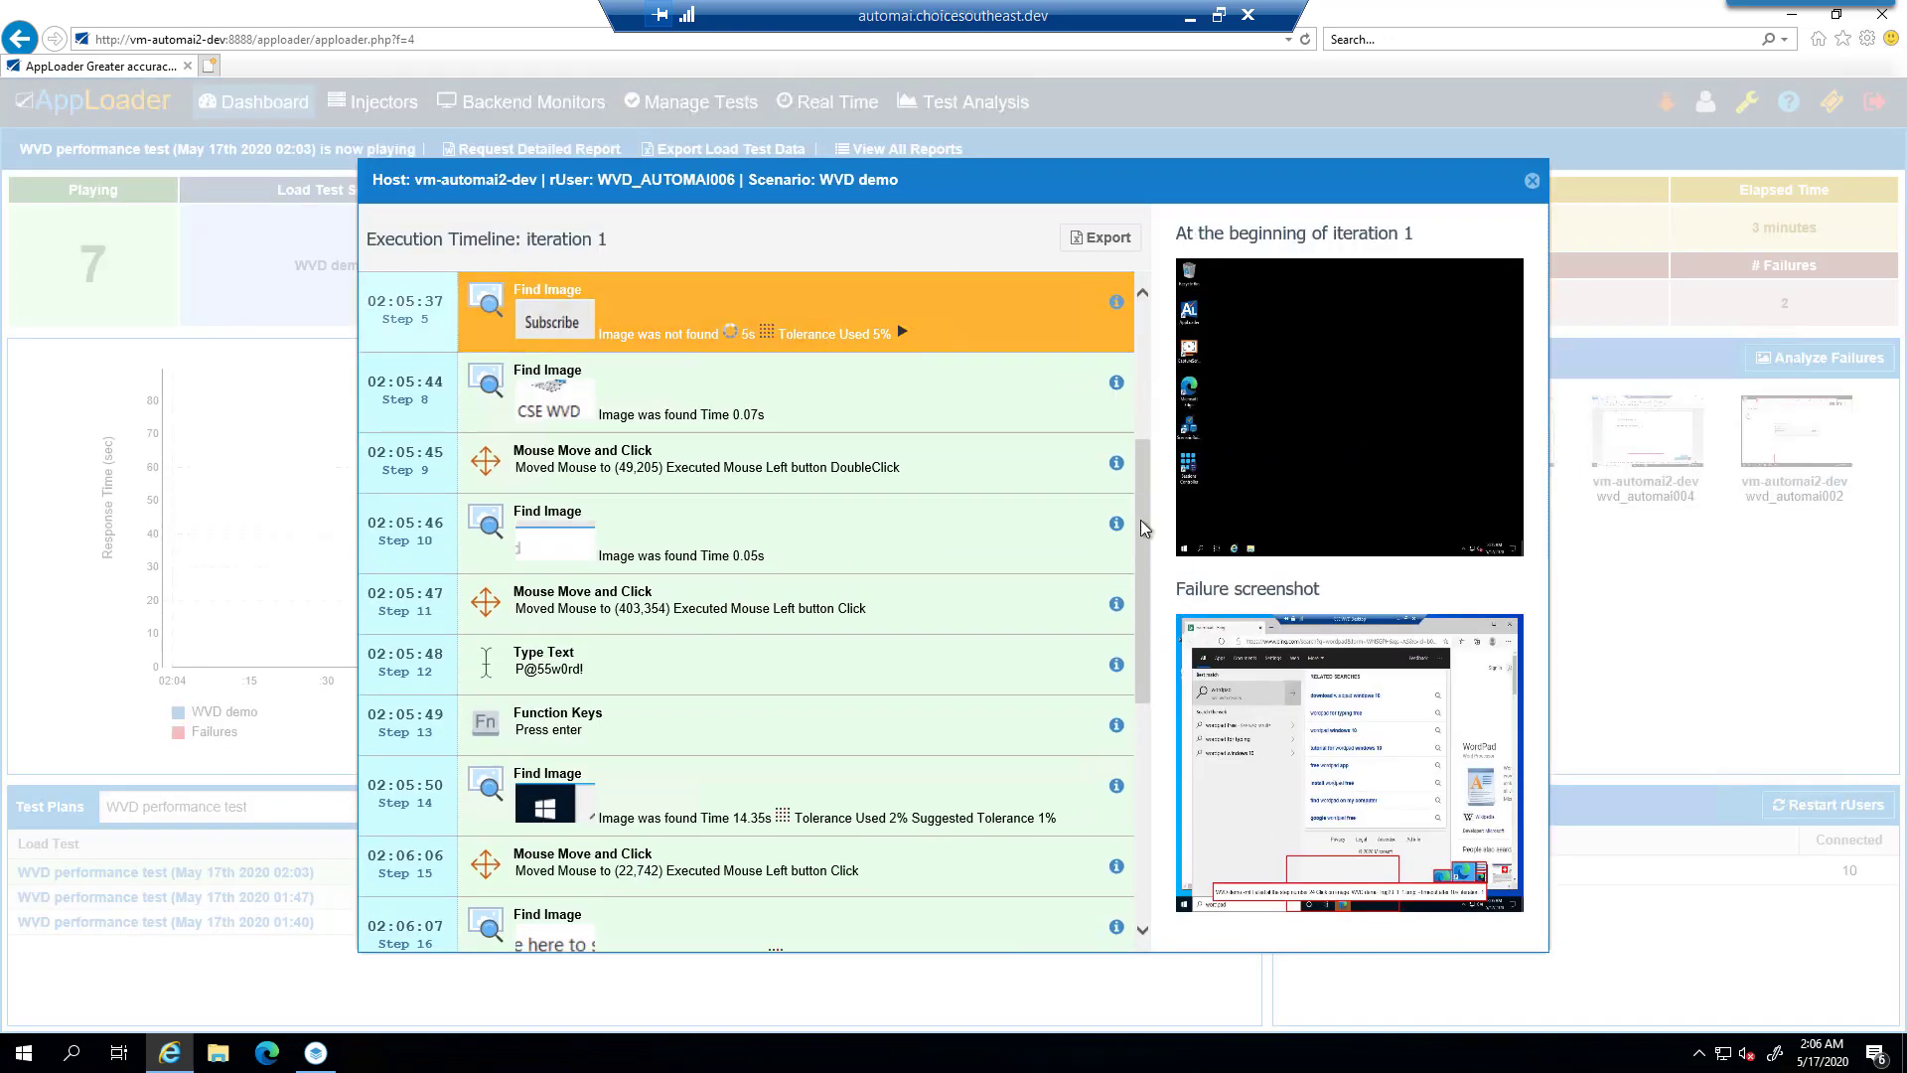
pyautogui.moveTo(1144, 520); pyautogui.dragTo(1140, 805)
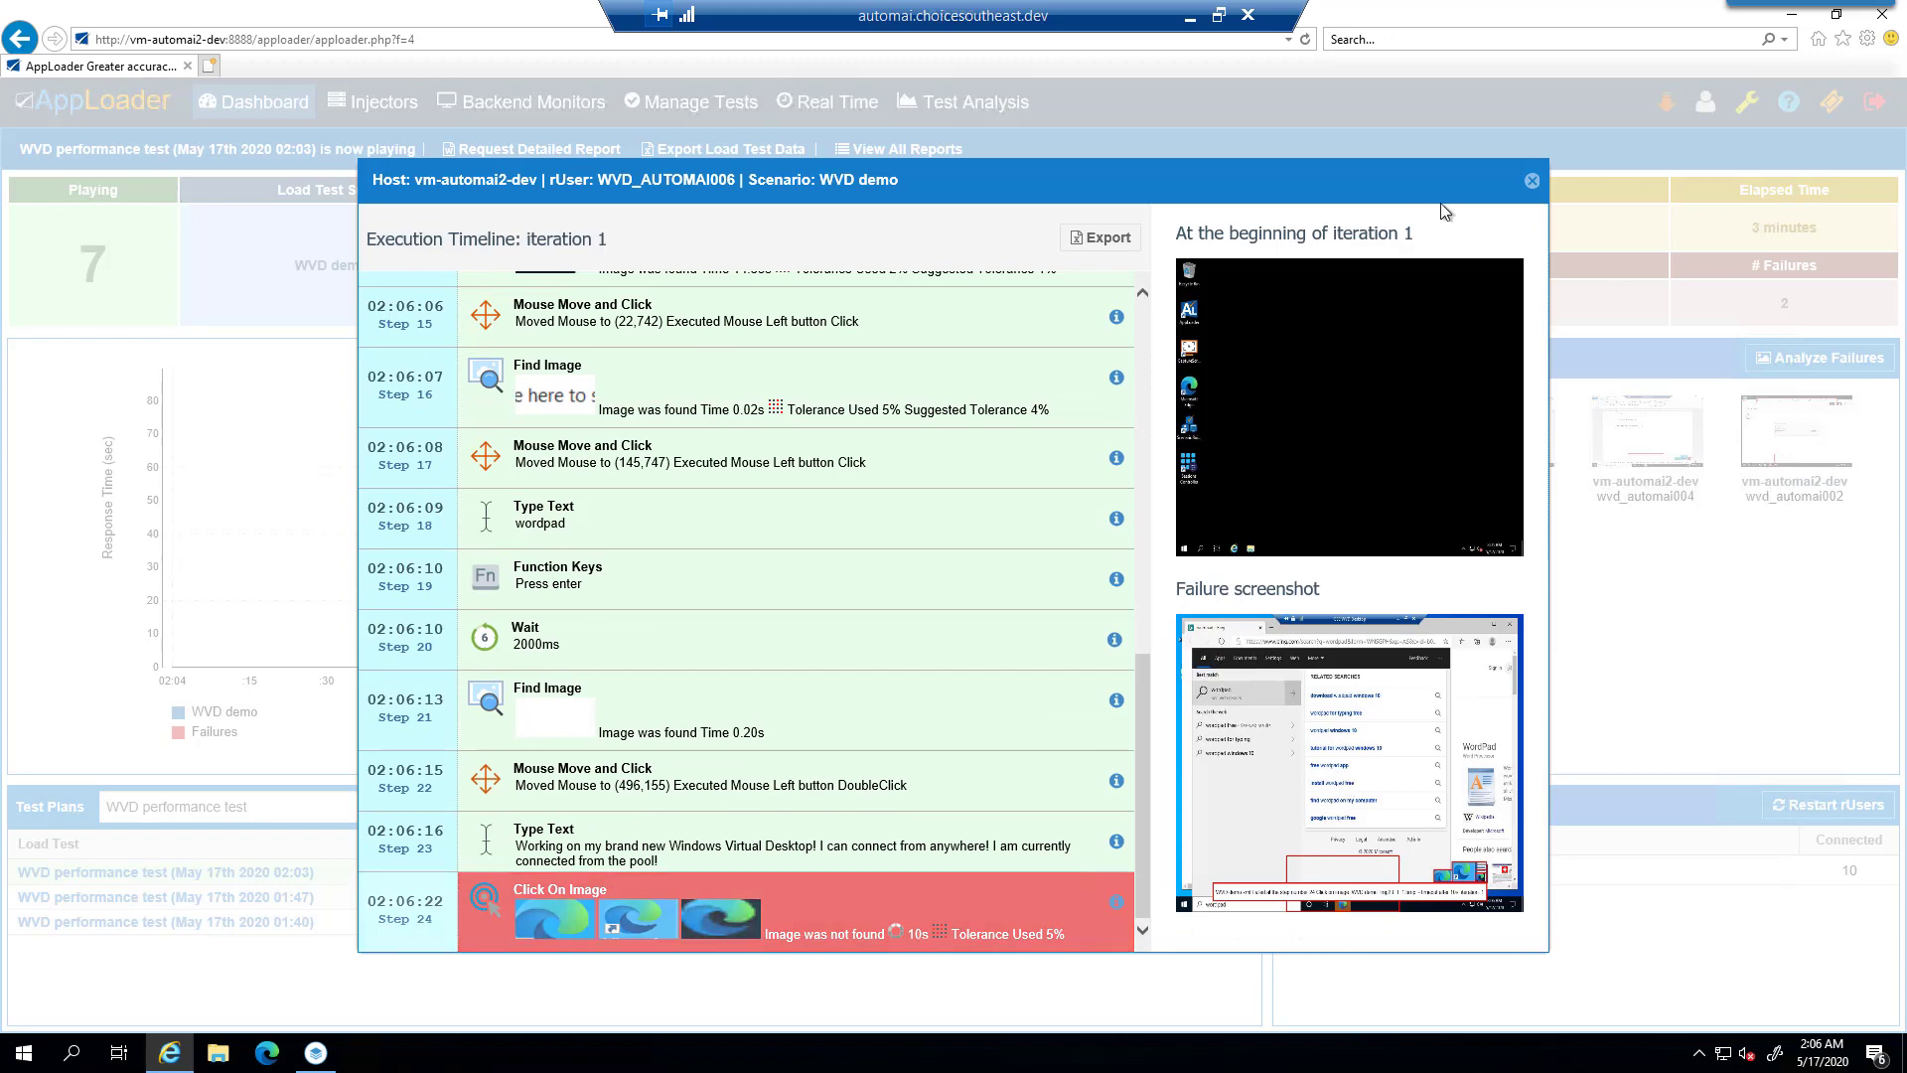
pyautogui.click(1528, 177)
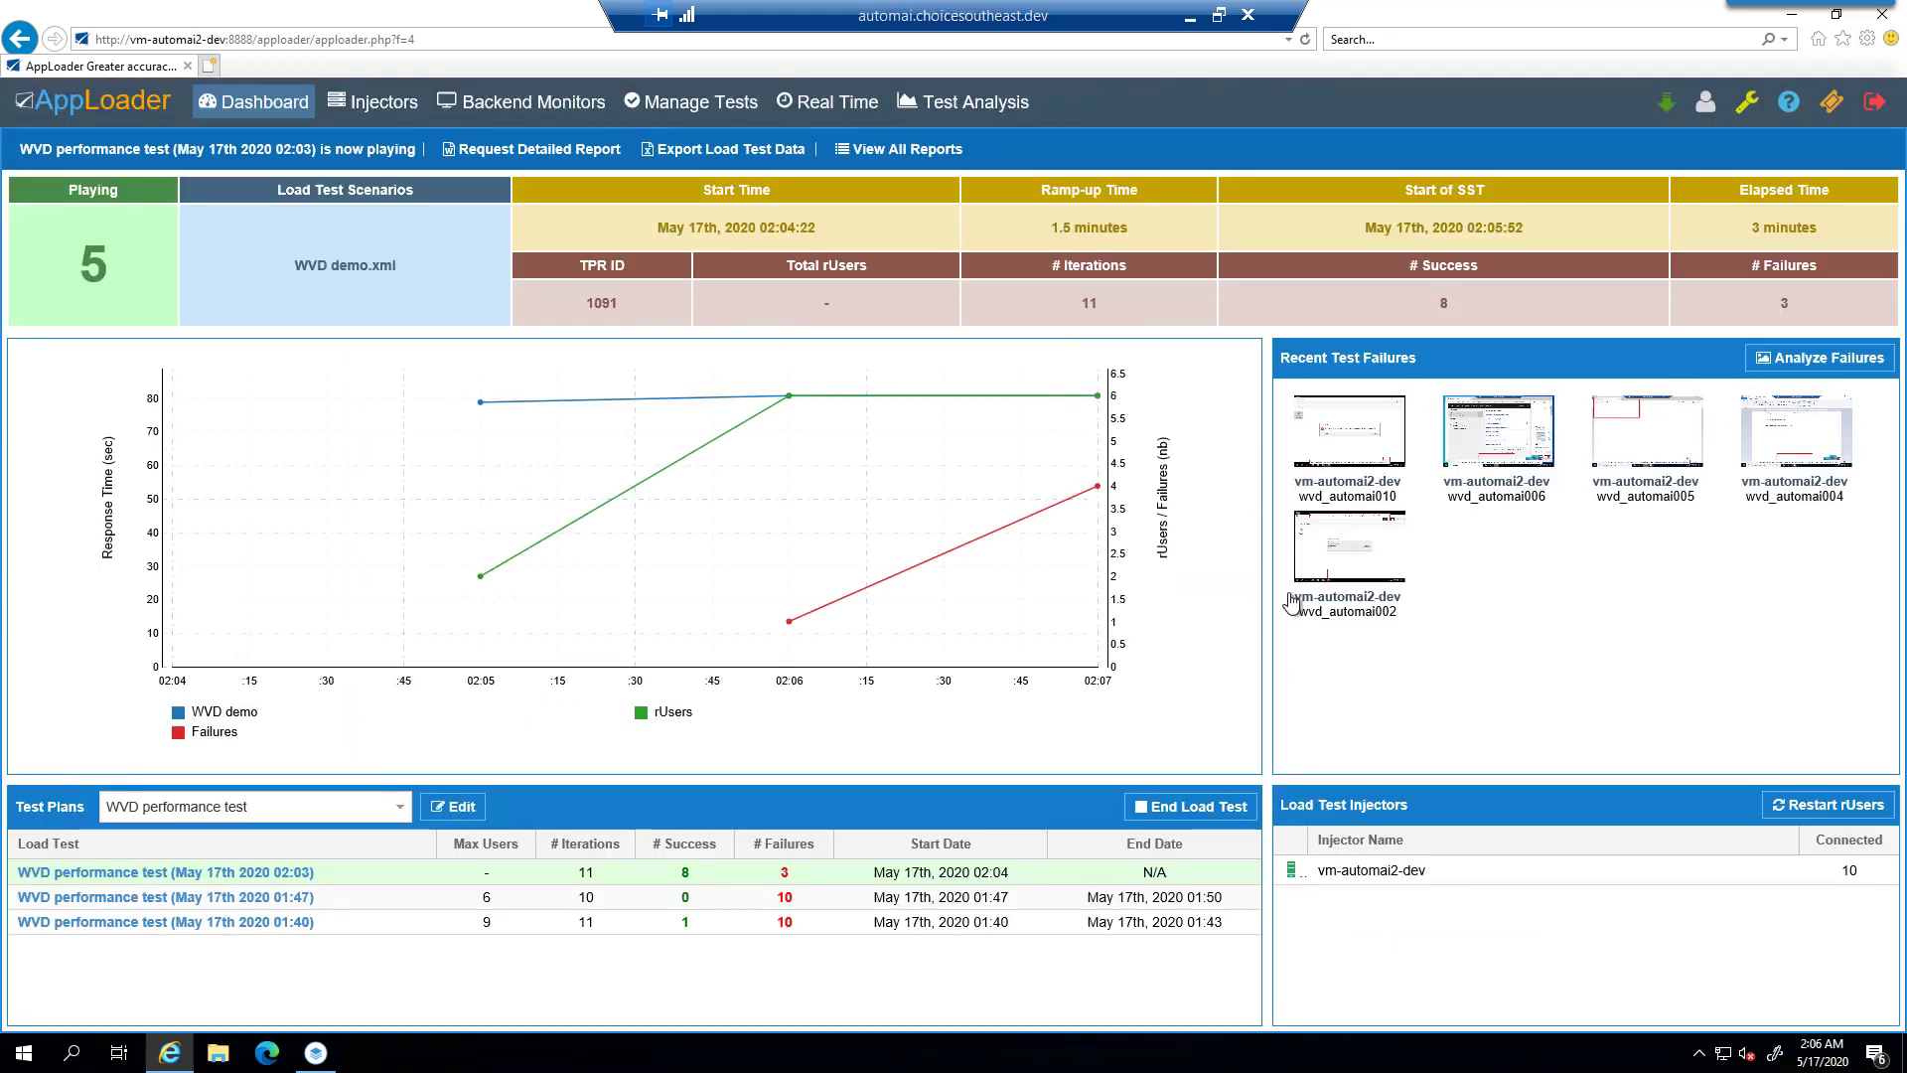
# - Check the live sessions in rUserManager, and switch to the Azure portal to view the session hosts of host pool WVD_HP_W10MS_DEMO
pyautogui.click(1793, 18)
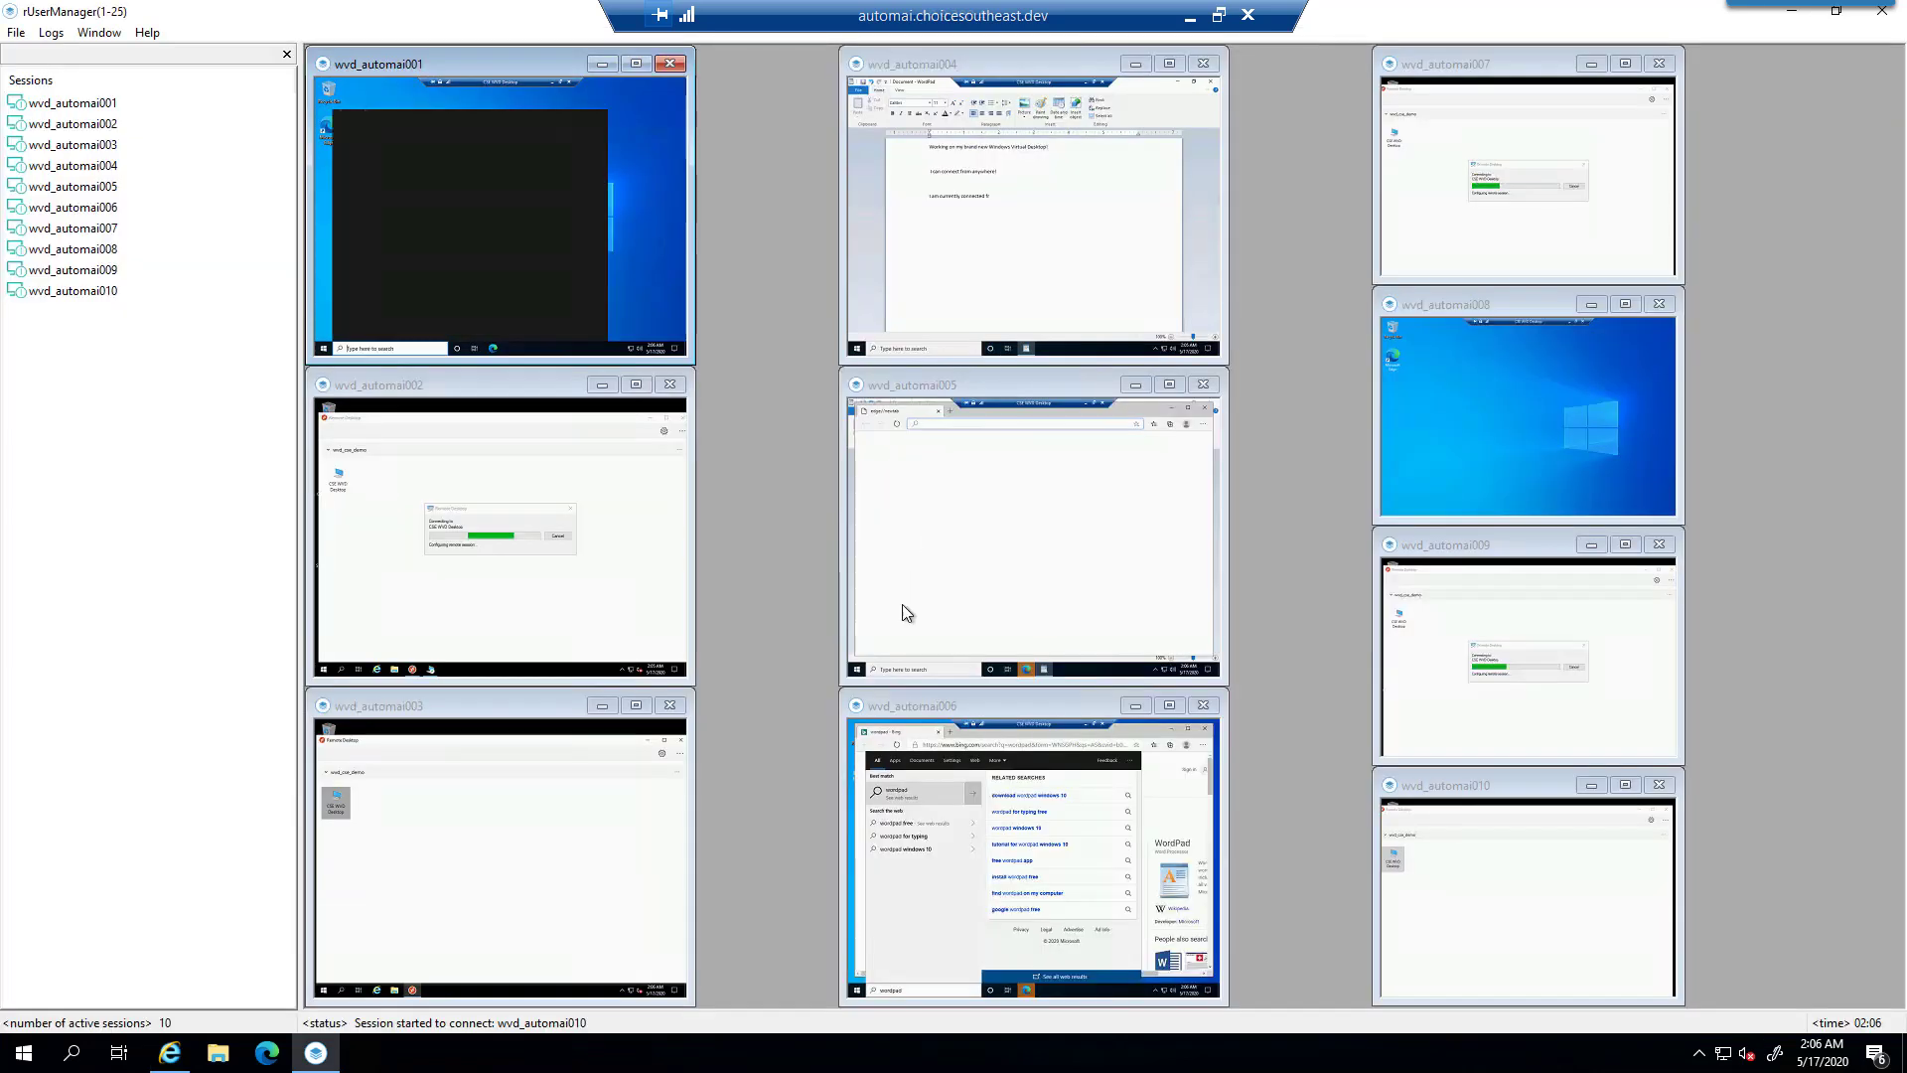
pyautogui.click(1191, 19)
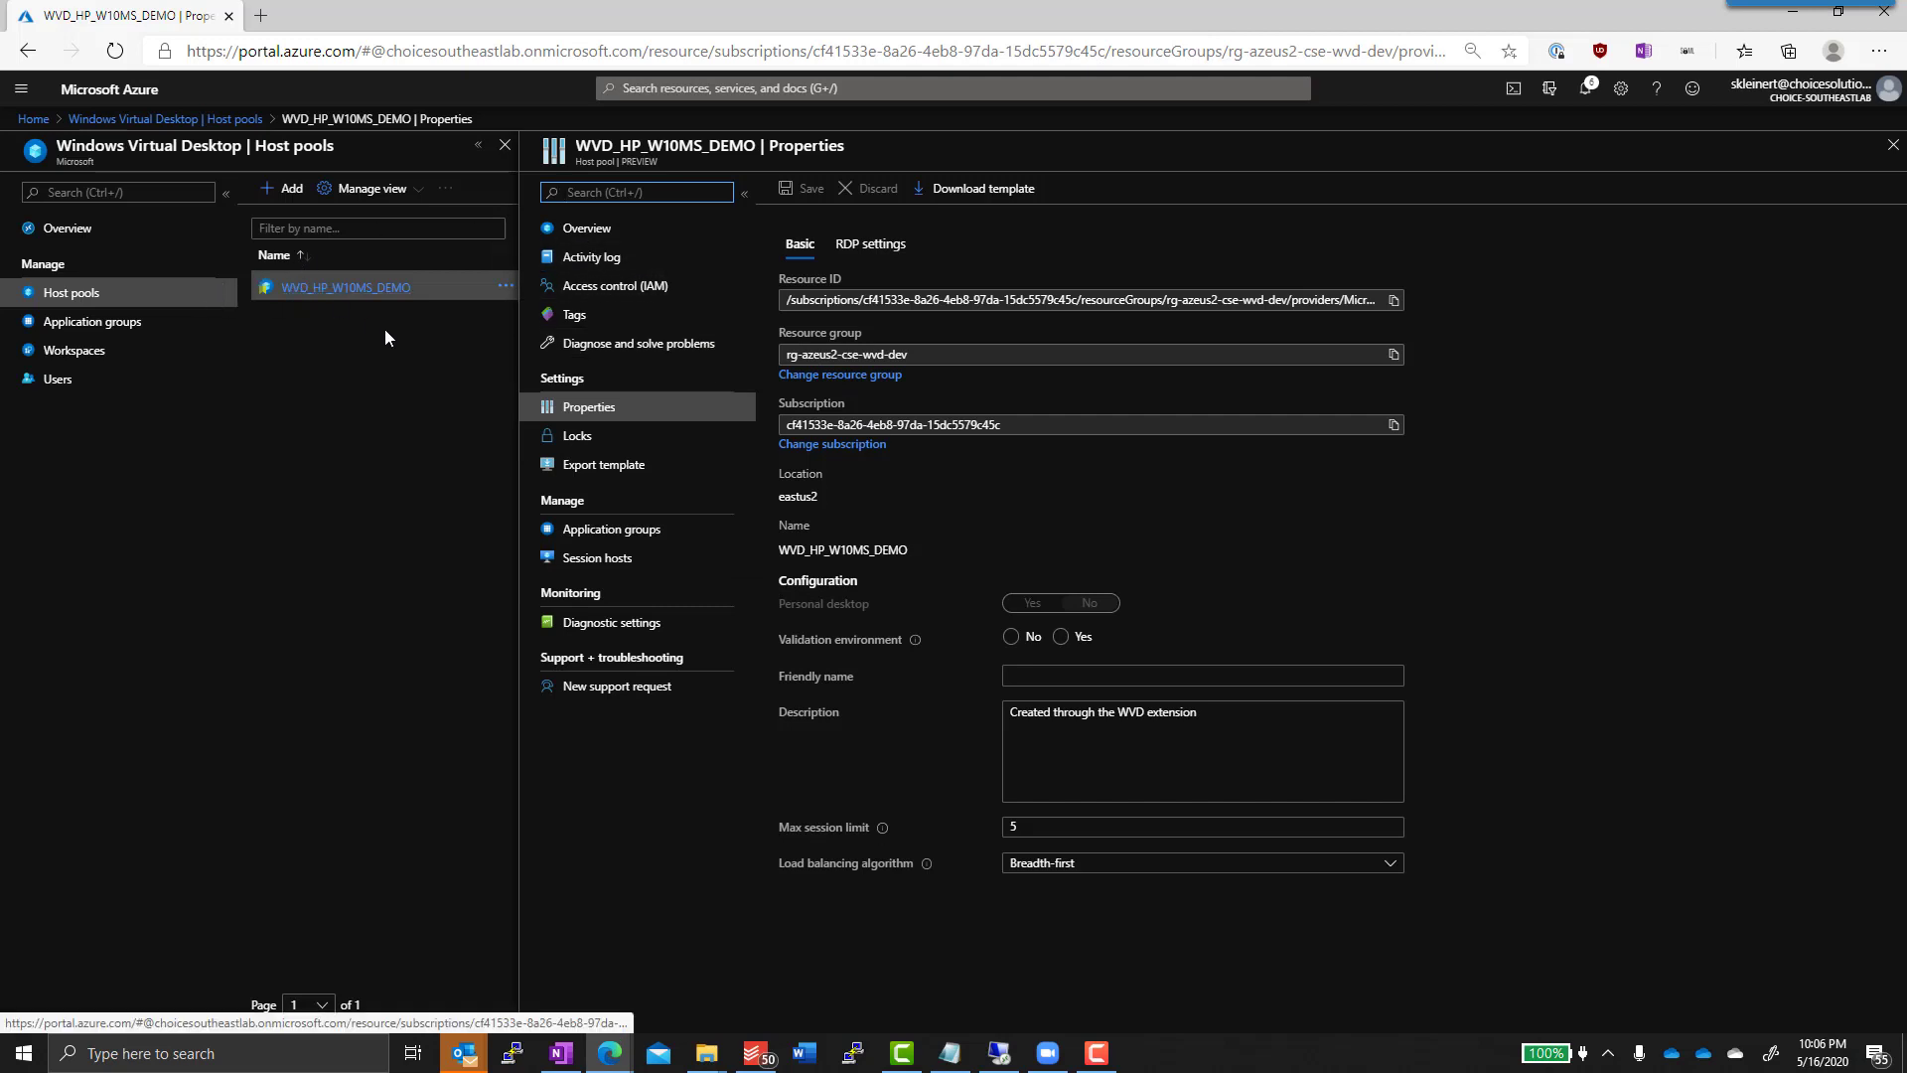
pyautogui.click(596, 558)
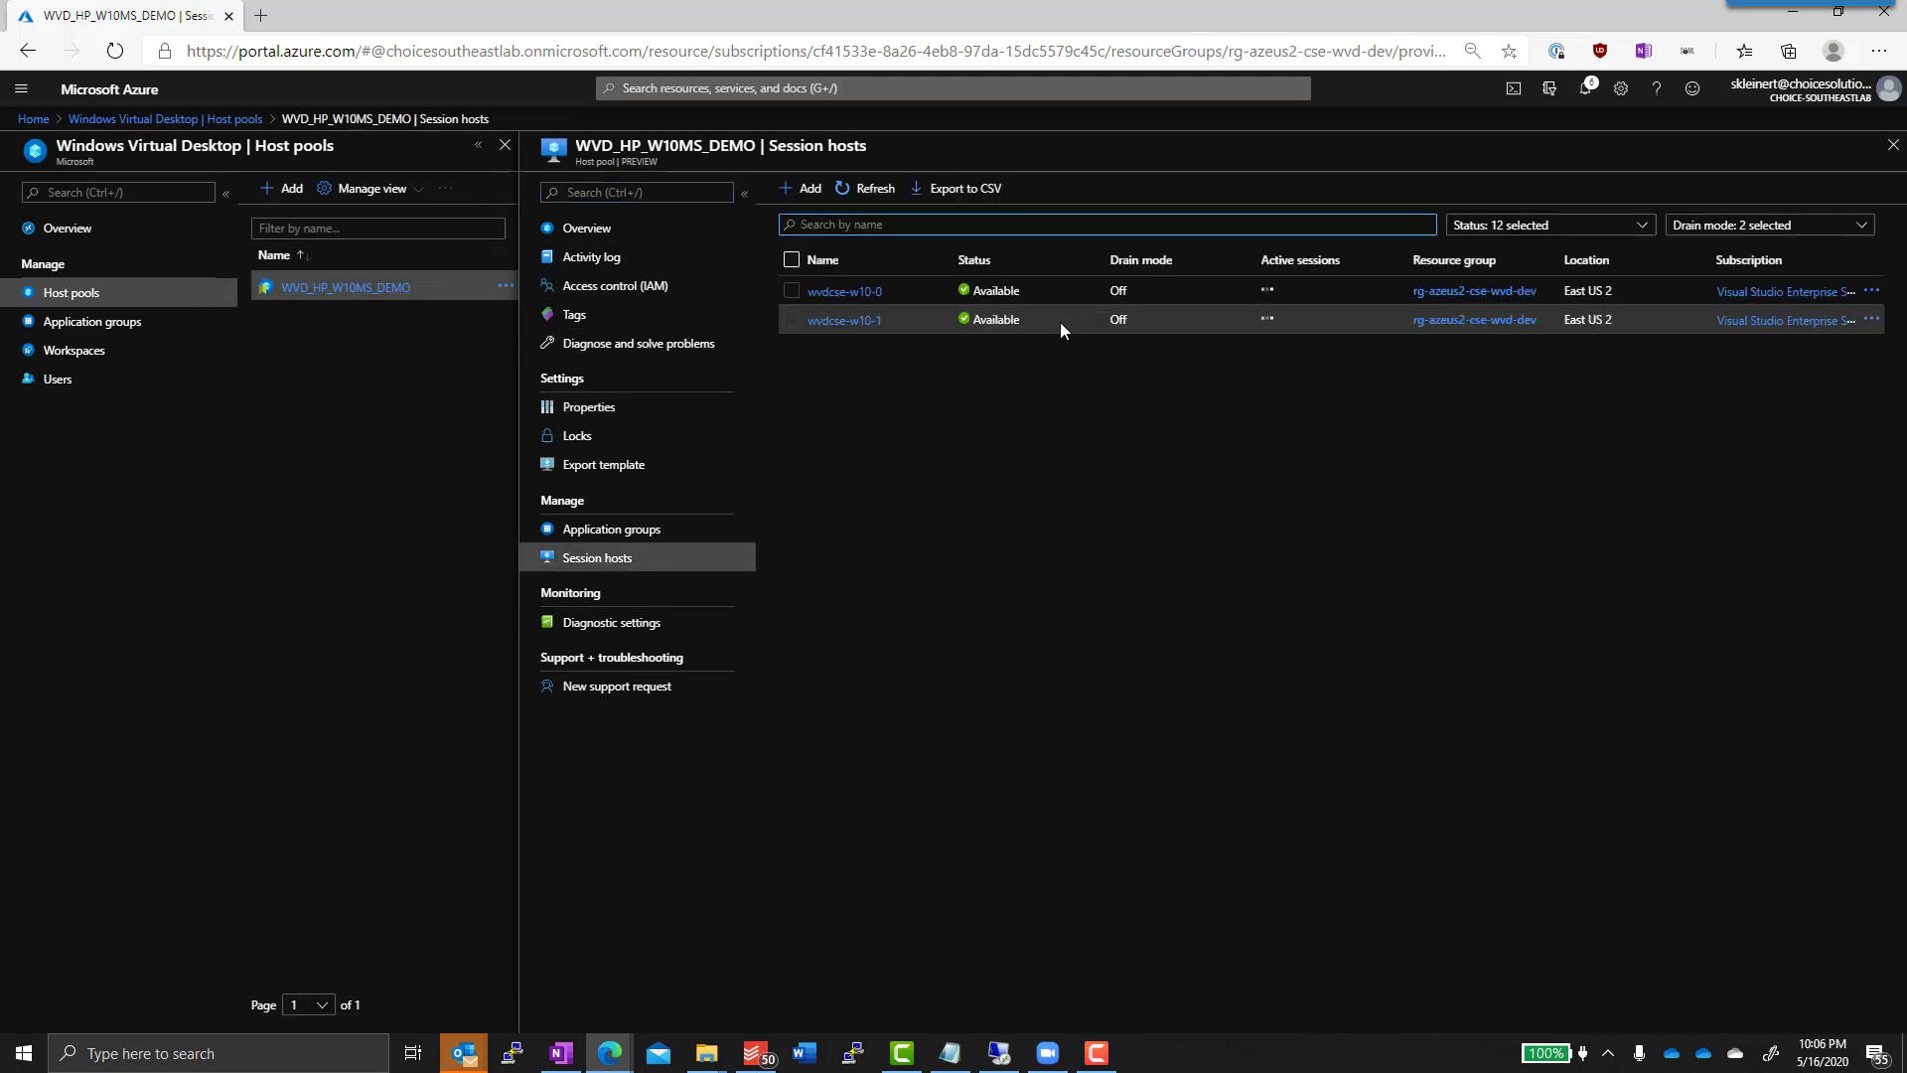